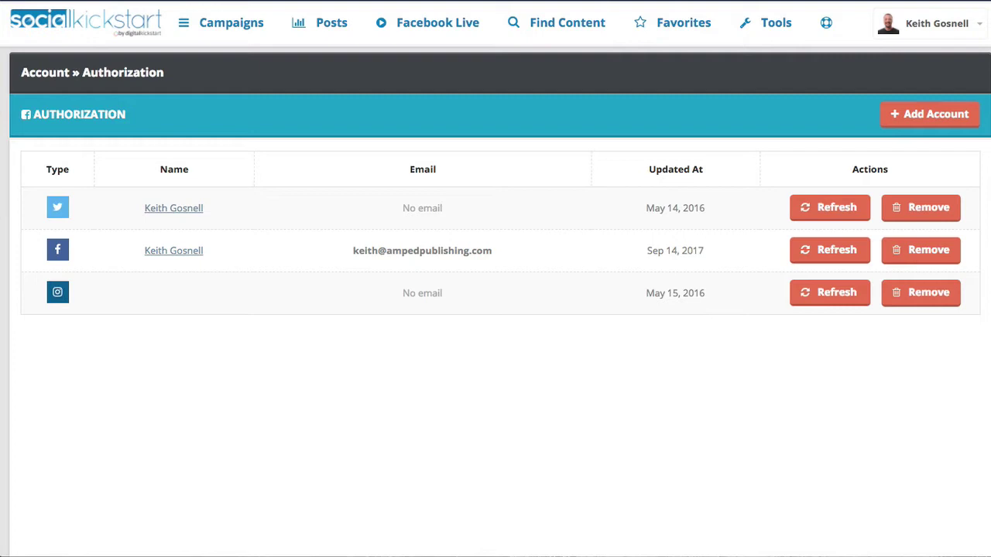
Check the account options and view the social networks that can be added on the Authorization page
click(934, 26)
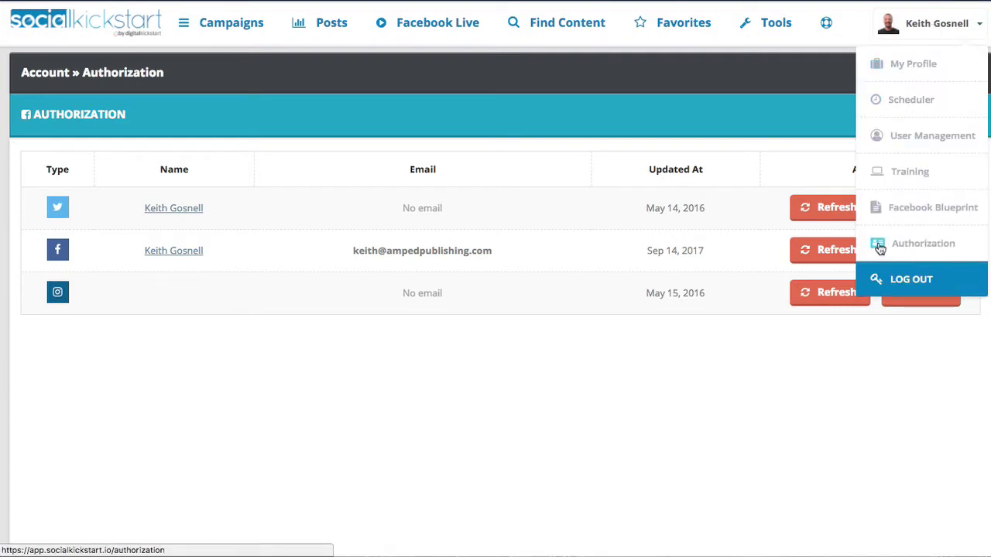
click(810, 403)
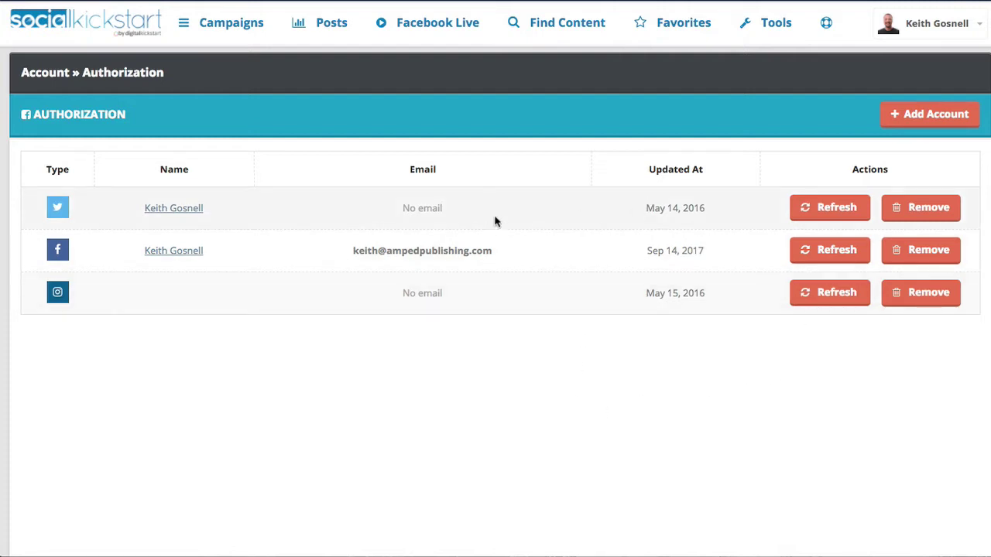
click(908, 116)
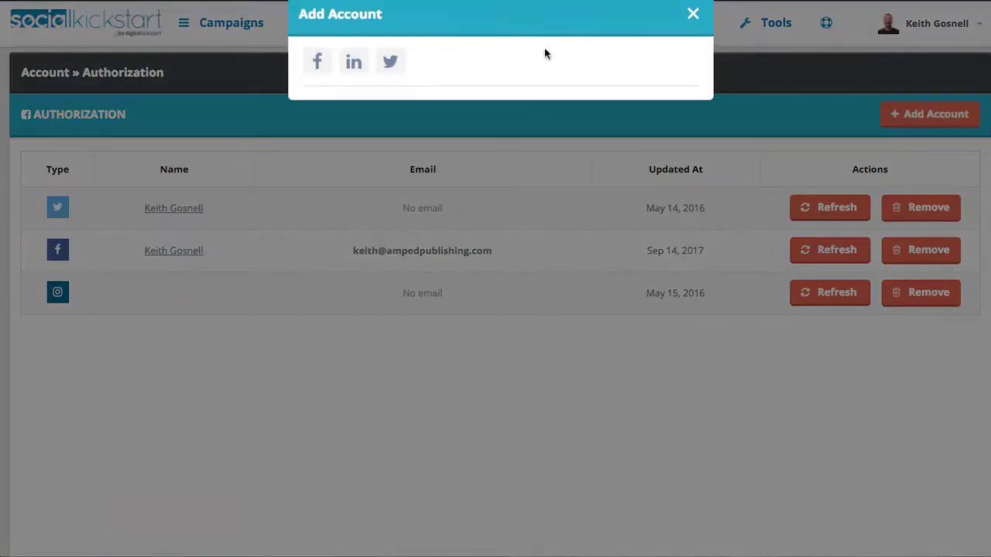
click(693, 14)
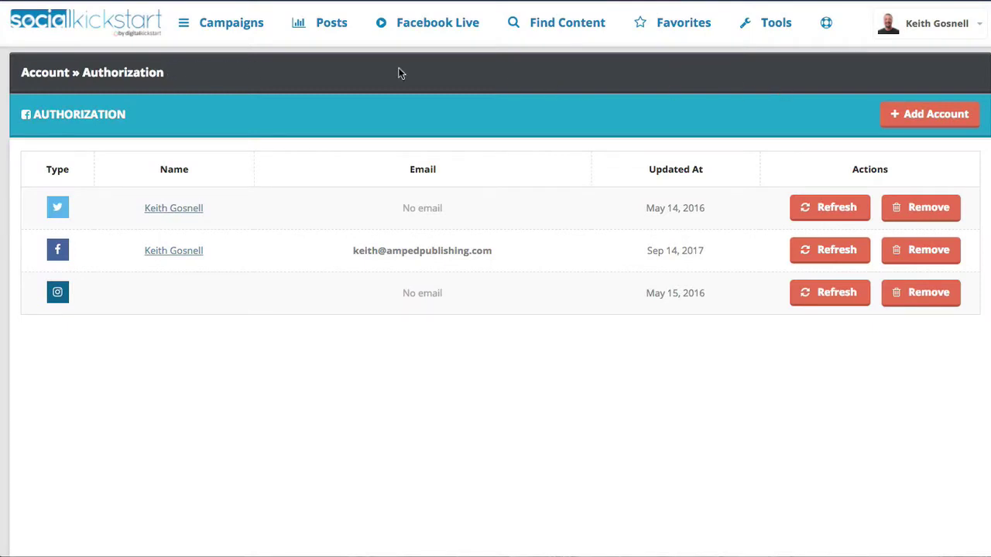
Open the Campaigns dashboard and look over the full list of page and group campaigns
click(242, 25)
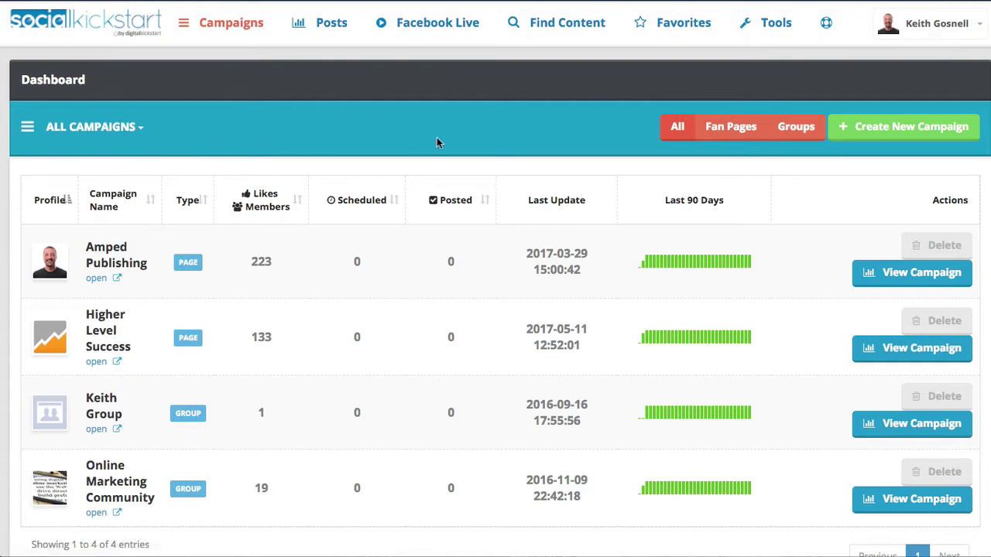
scroll(230, 287, down, 5)
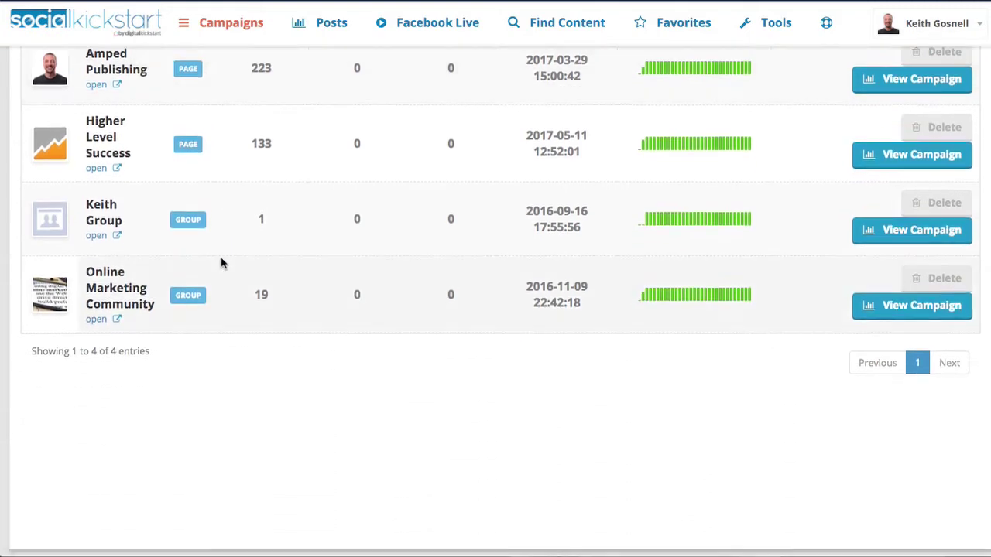
scroll(220, 257, down, 3)
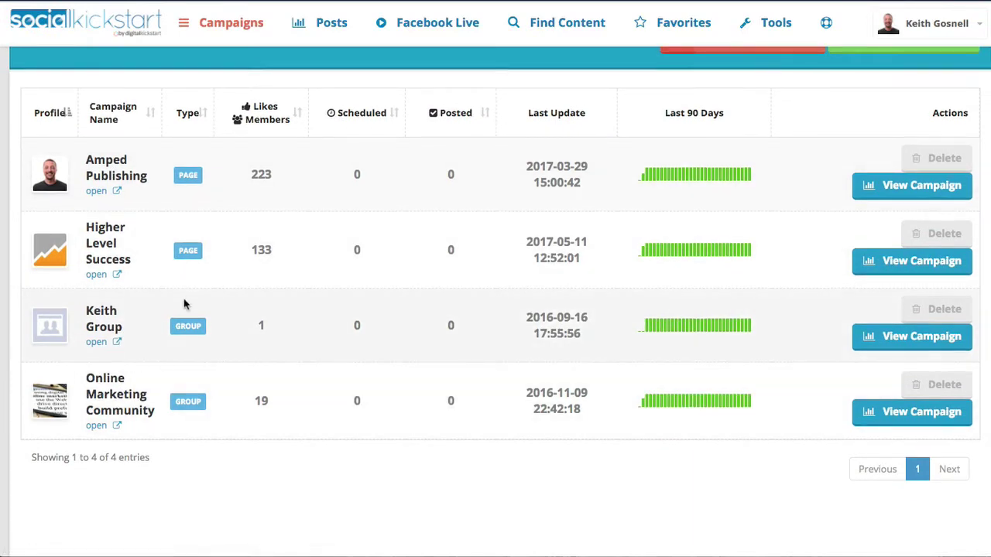
scroll(399, 224, up, 5)
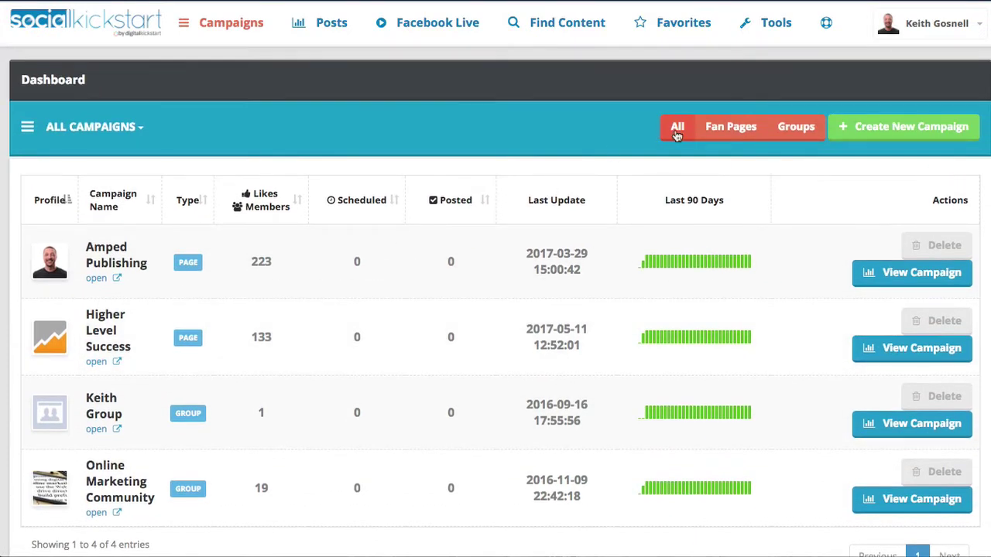
Review the groups and fan pages available for a new campaign, filtering by each type, without creating one
click(872, 128)
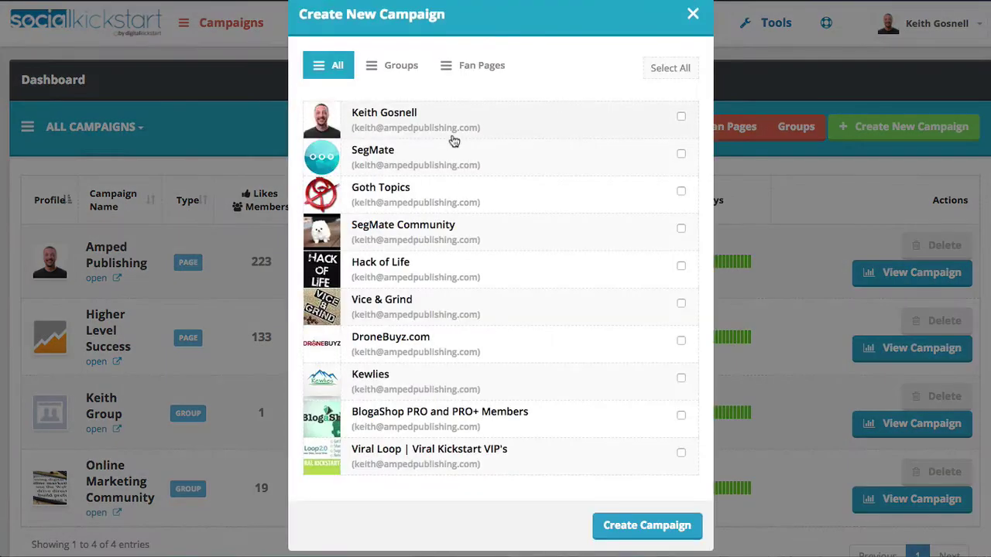
scroll(434, 431, down, 1)
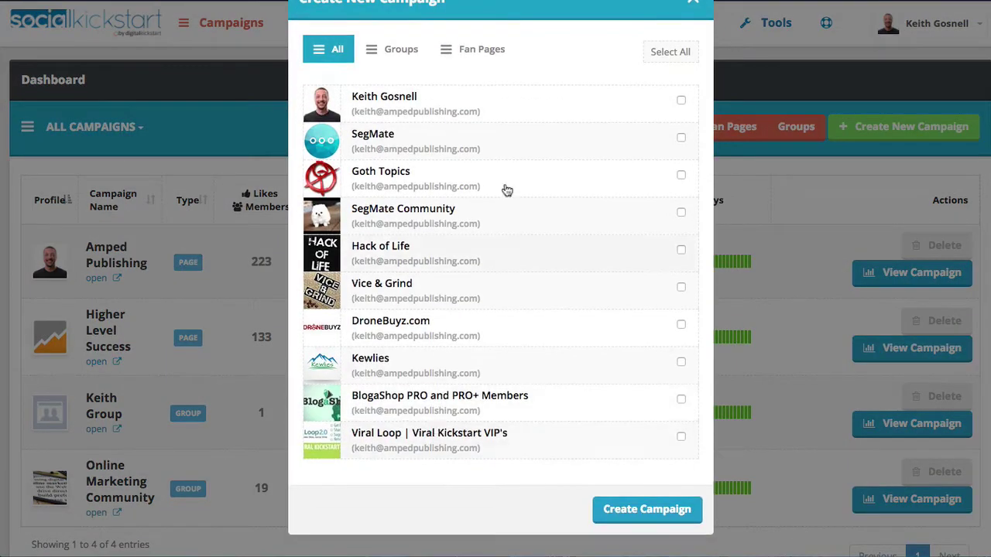
click(401, 53)
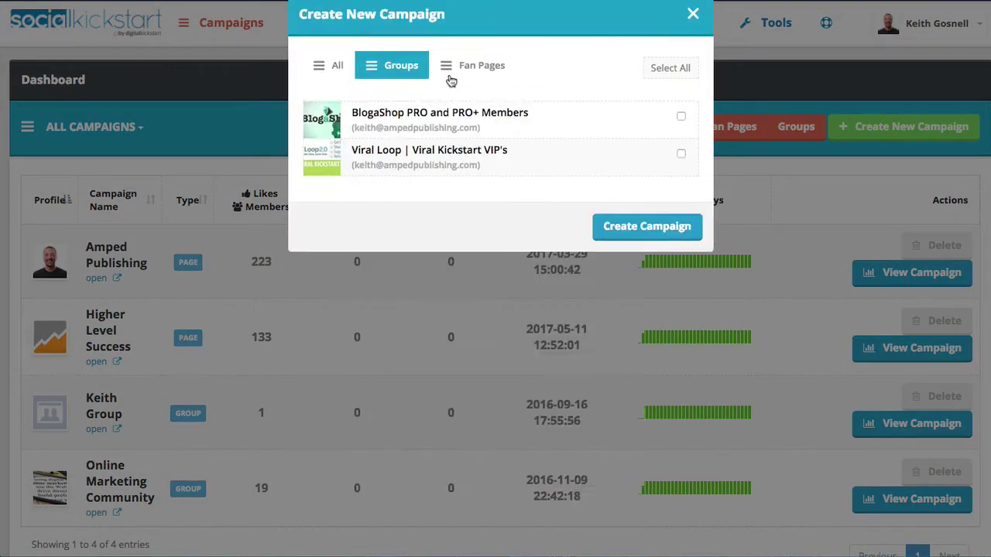
click(468, 68)
click(332, 65)
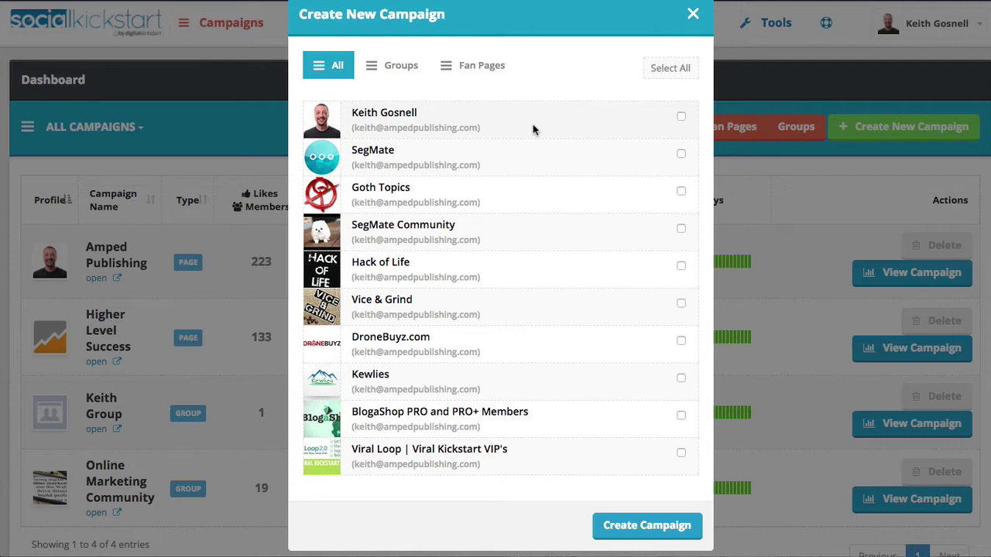
click(692, 14)
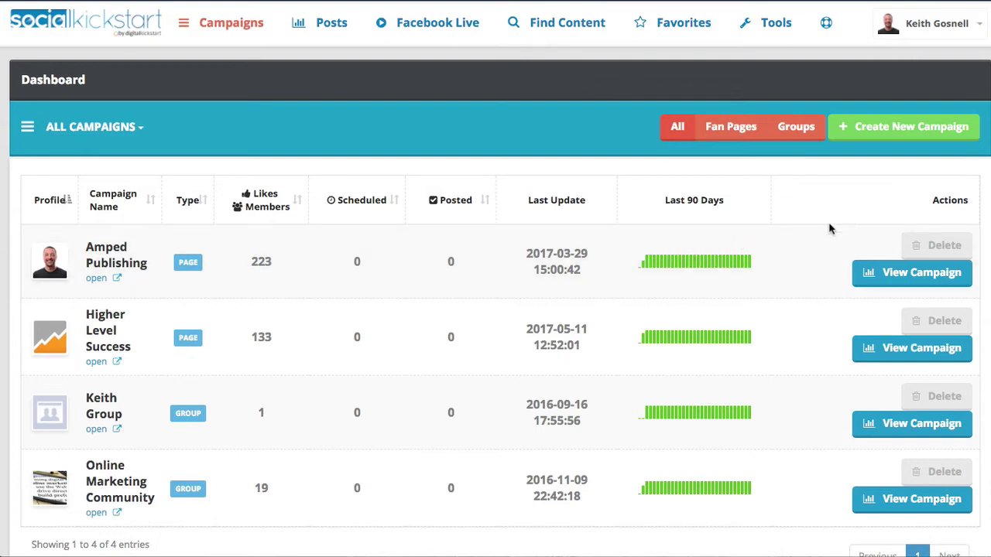
Filter the campaign dashboard by fan pages and by groups, and return it to all campaigns
click(736, 130)
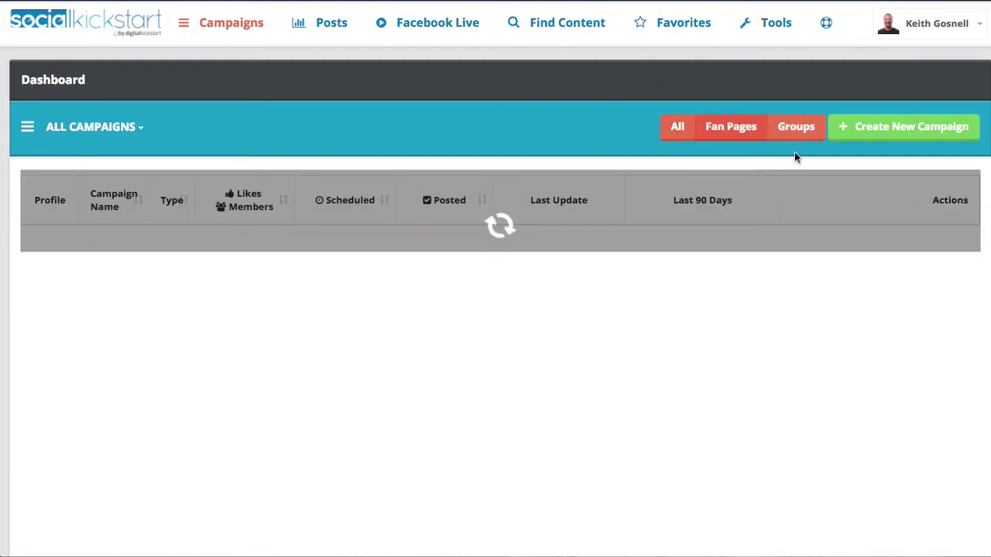
click(796, 135)
click(679, 131)
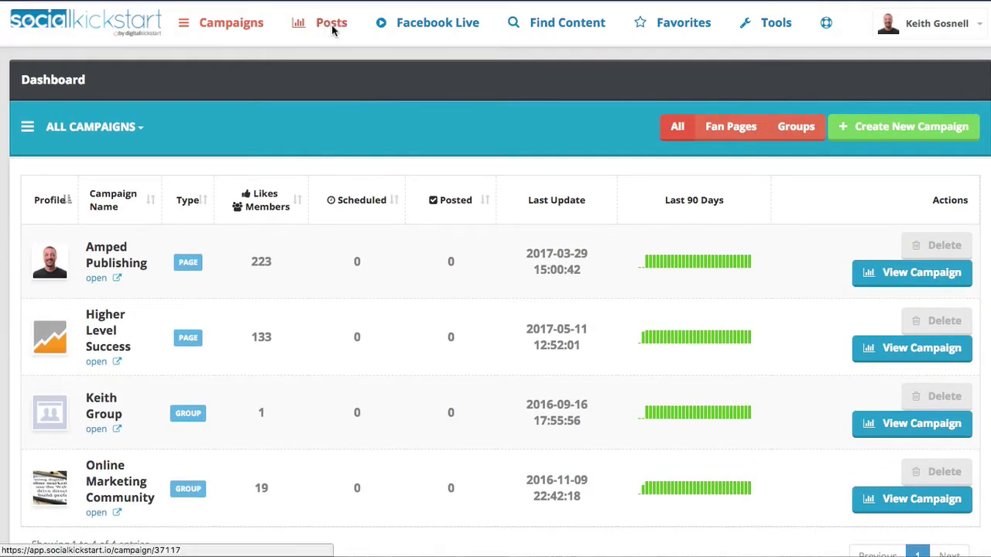
Open the fan page post summary for Higher Level Success and look through its posted items and engagement columns
click(333, 31)
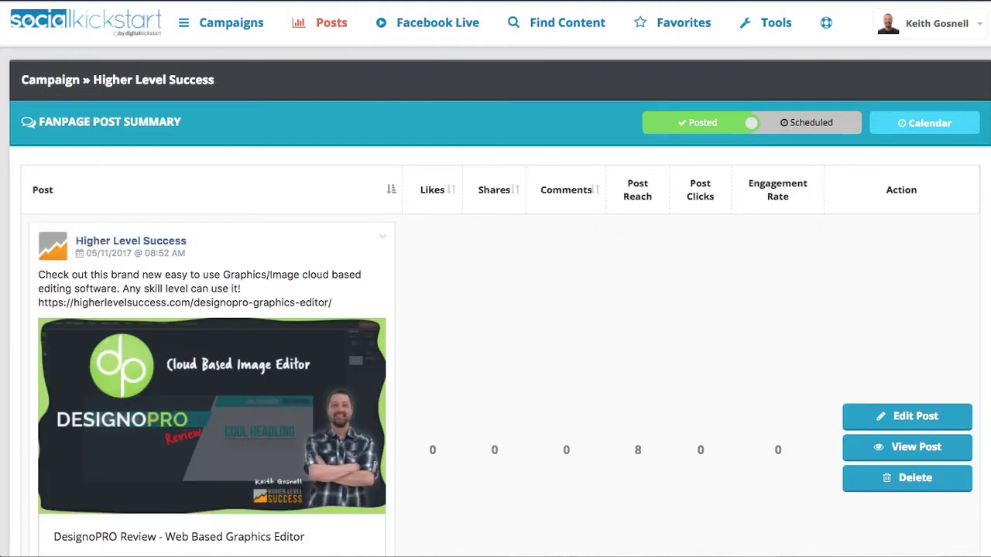
click(838, 1)
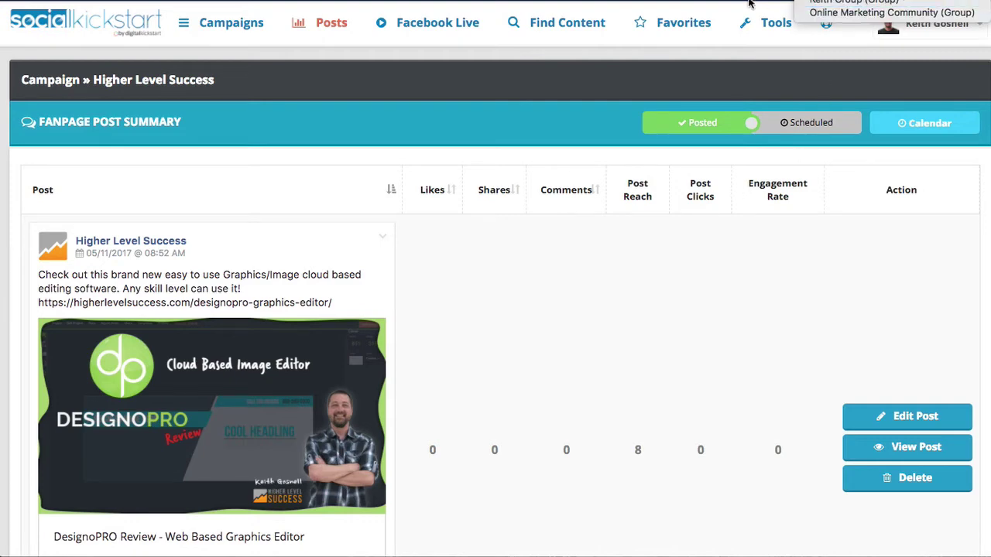
click(582, 130)
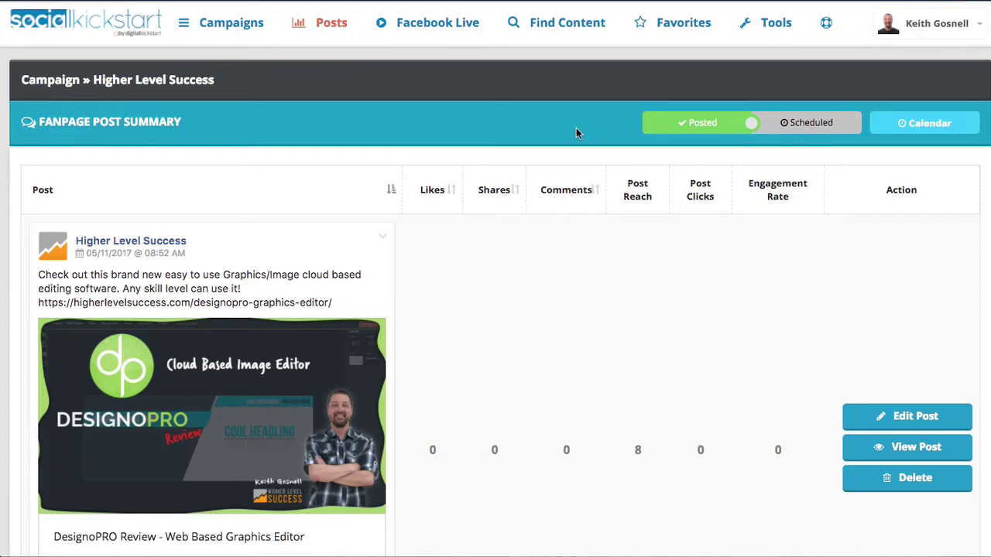
scroll(593, 358, down, 20)
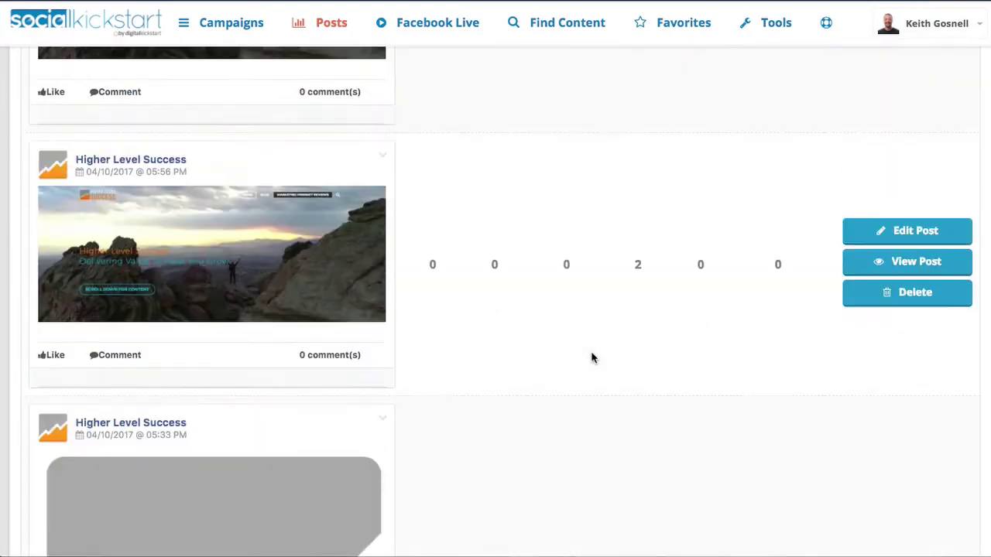
scroll(593, 359, up, 20)
scroll(763, 343, down, 2)
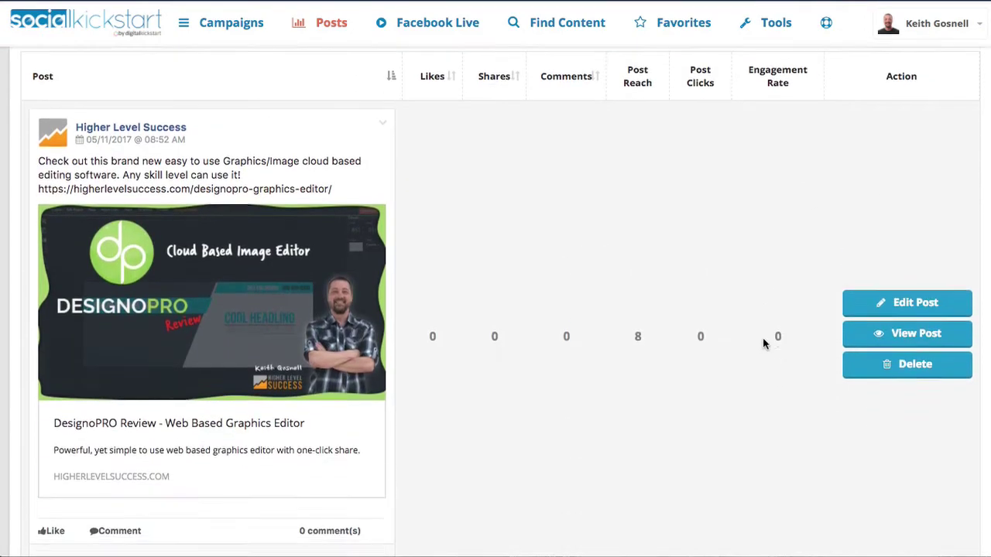
View the edit options of the DesignoPRO review post and close them without changing anything
click(910, 294)
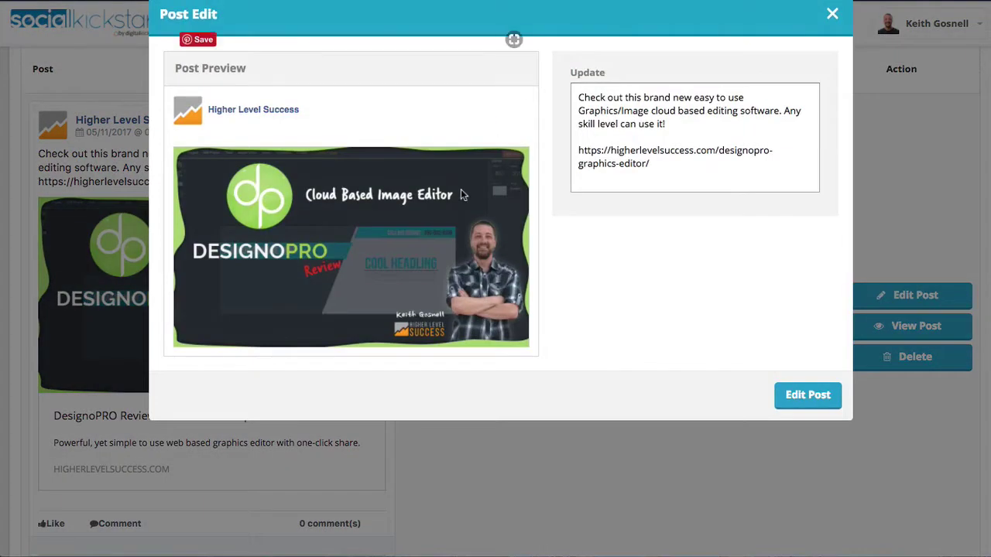
click(833, 14)
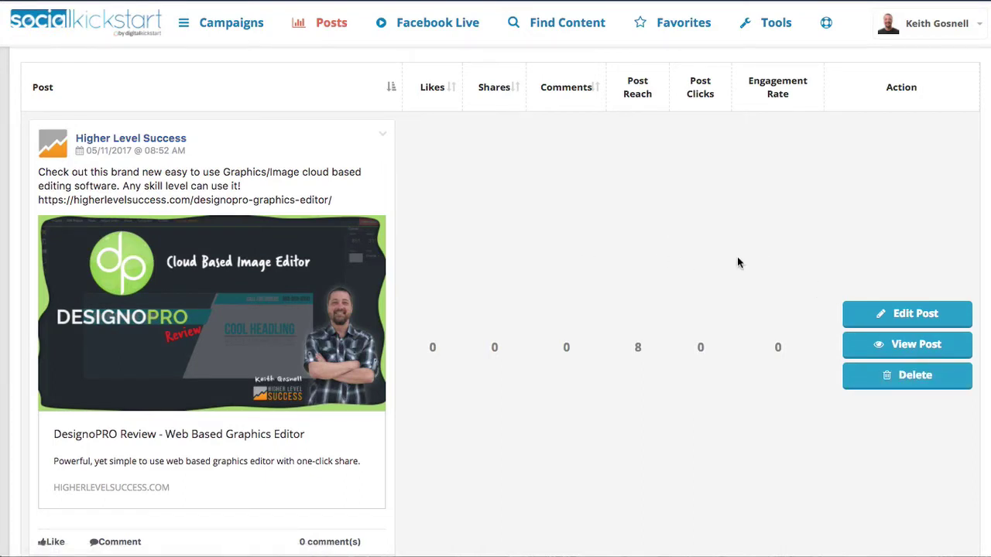
scroll(752, 265, down, 1)
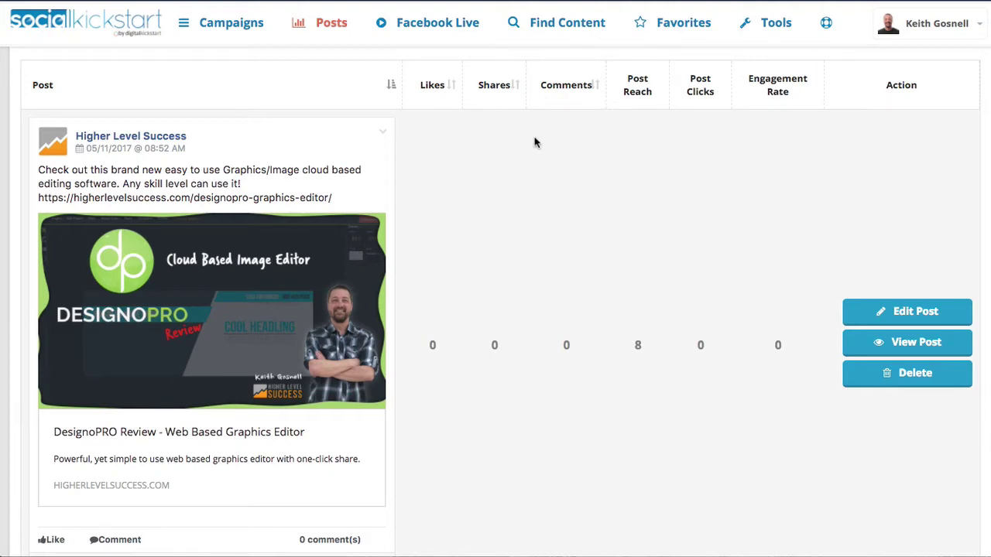
scroll(534, 141, up, 3)
Check the campaign selector and view the scheduled posts of Higher Level Success
click(935, 20)
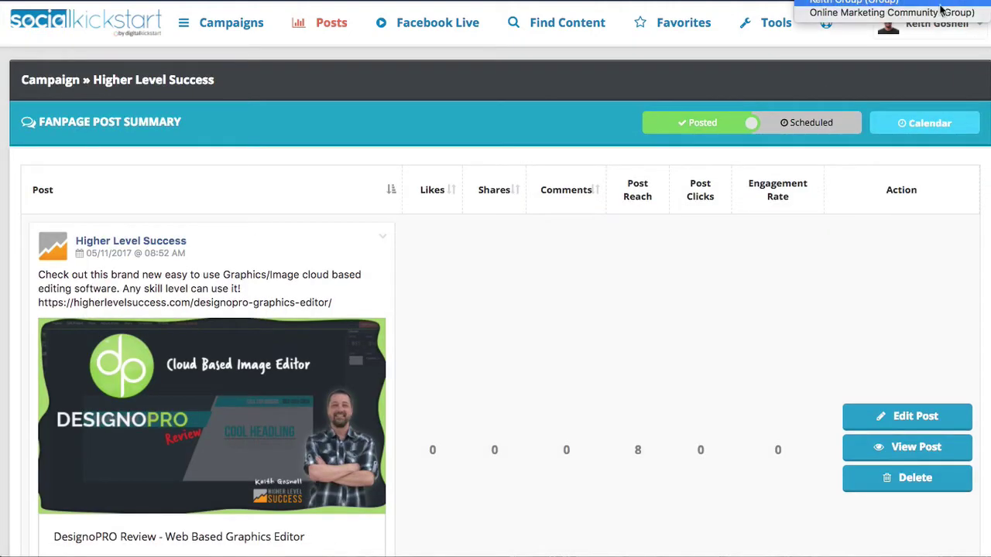
click(935, 13)
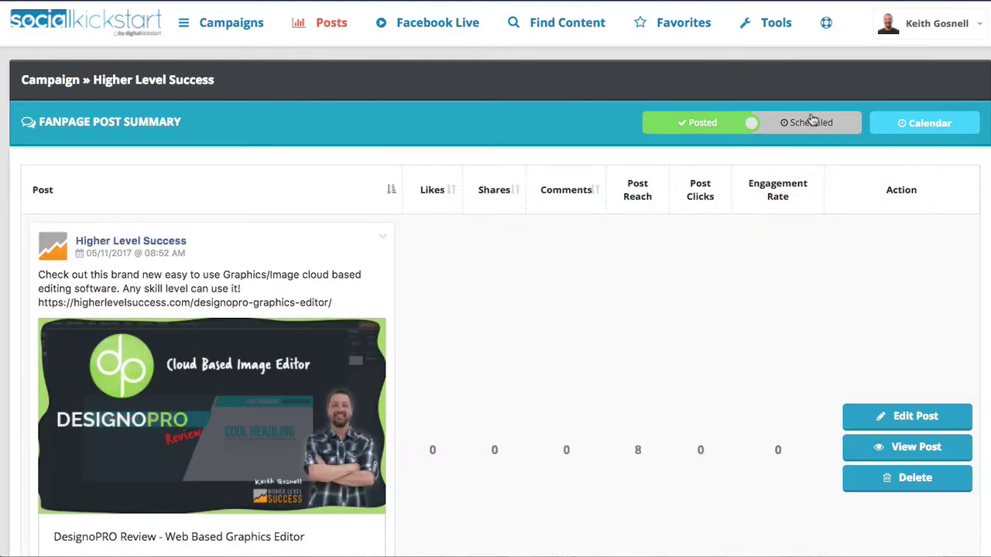
click(813, 121)
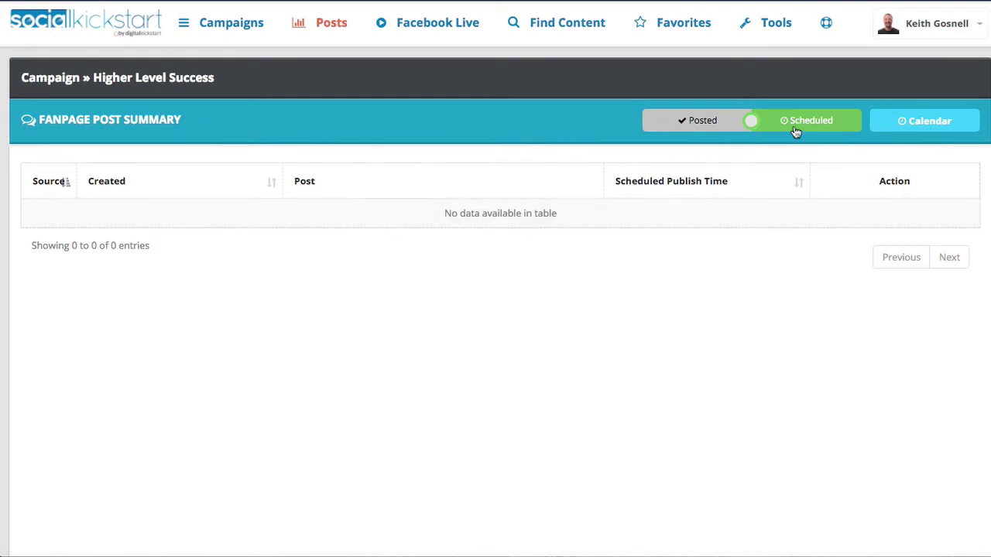
Open the post calendar for Higher Level Success and look over the current month
click(921, 124)
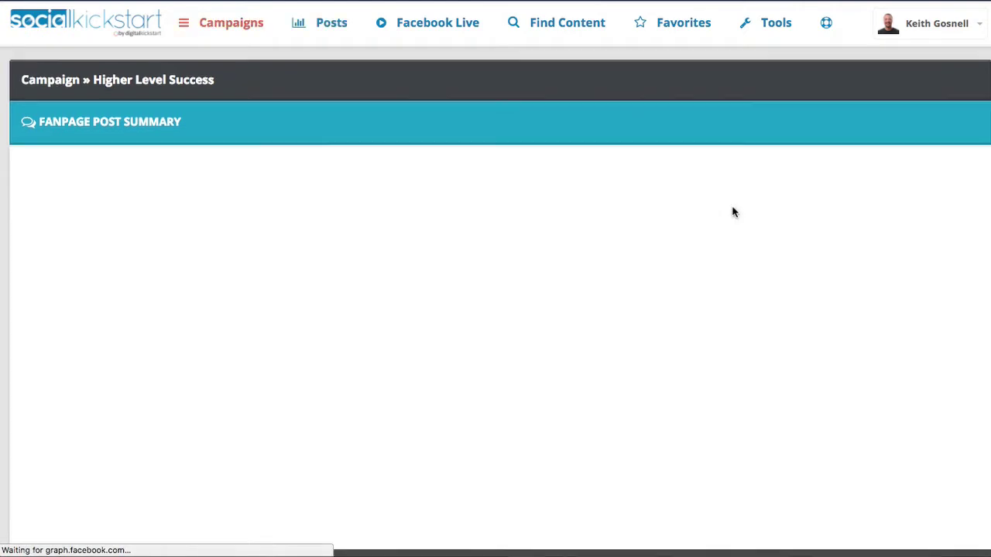
scroll(533, 264, down, 5)
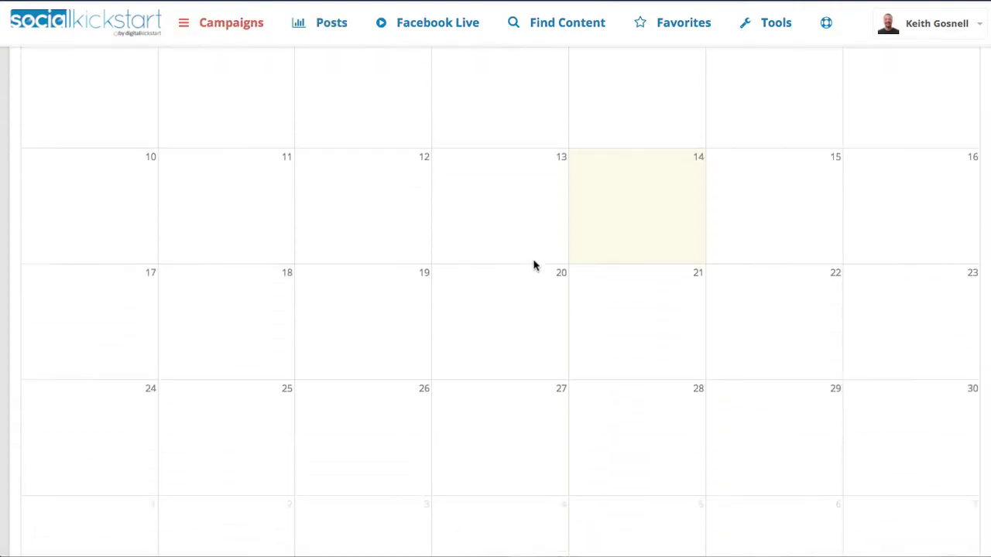
scroll(534, 266, up, 5)
scroll(533, 266, down, 2)
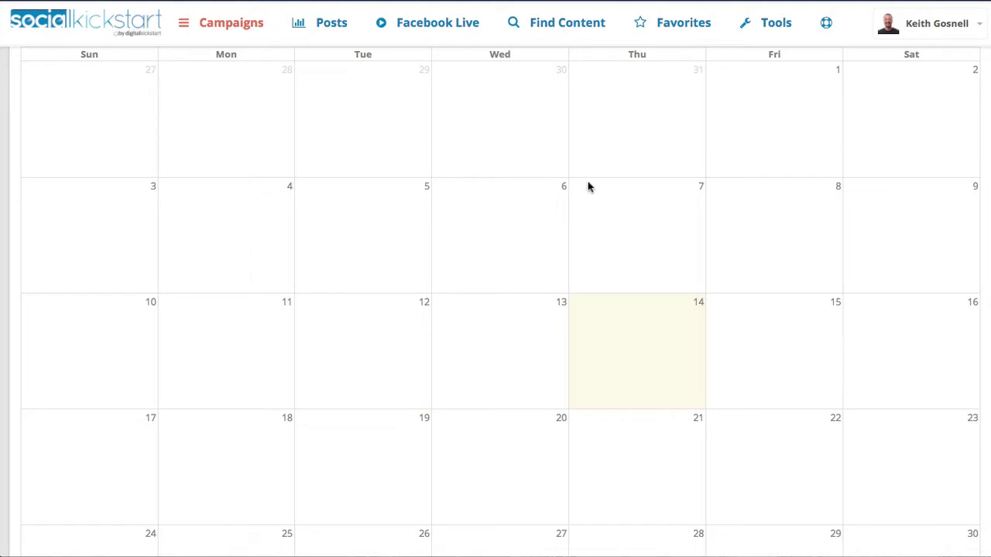
scroll(588, 185, up, 3)
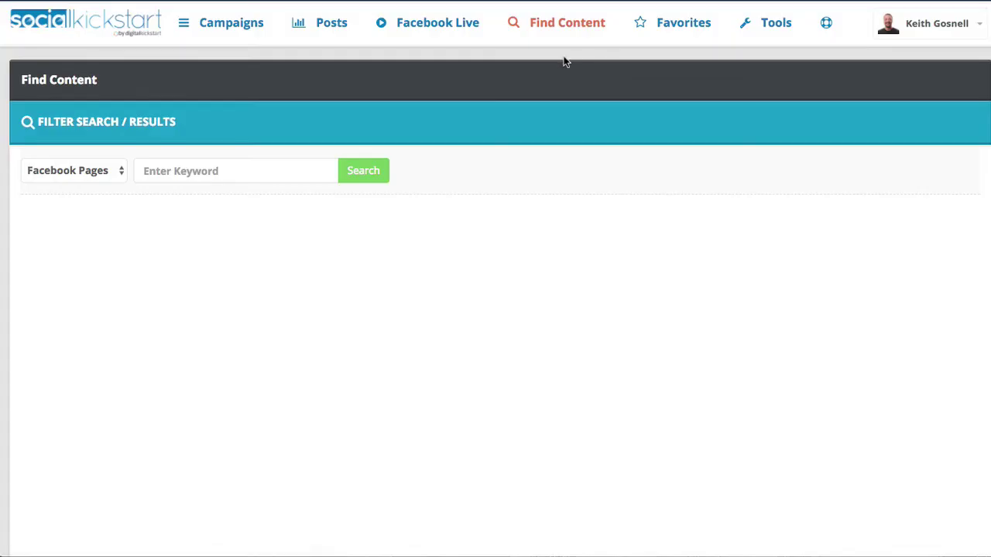
View the available sources for the Find Content search, keeping Facebook Pages selected
click(115, 171)
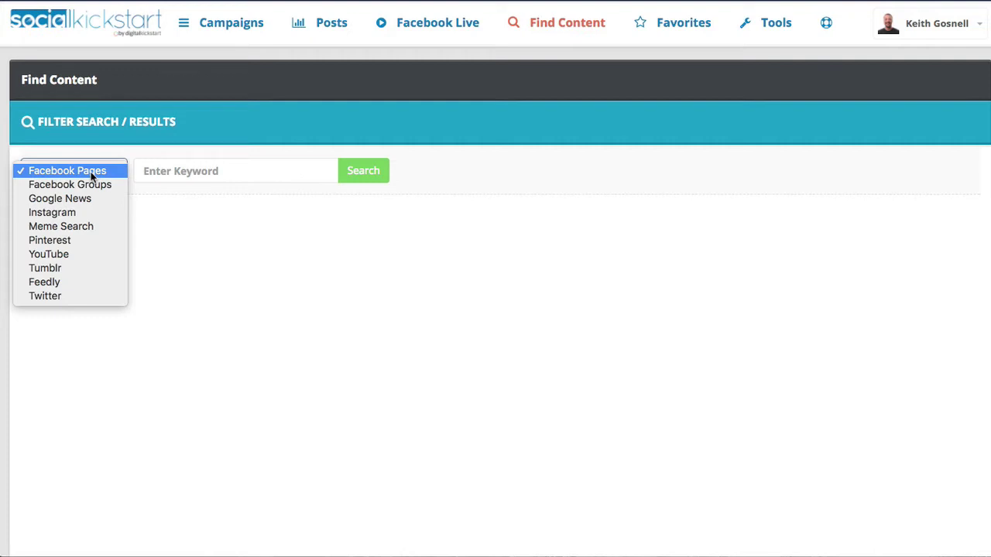
click(92, 175)
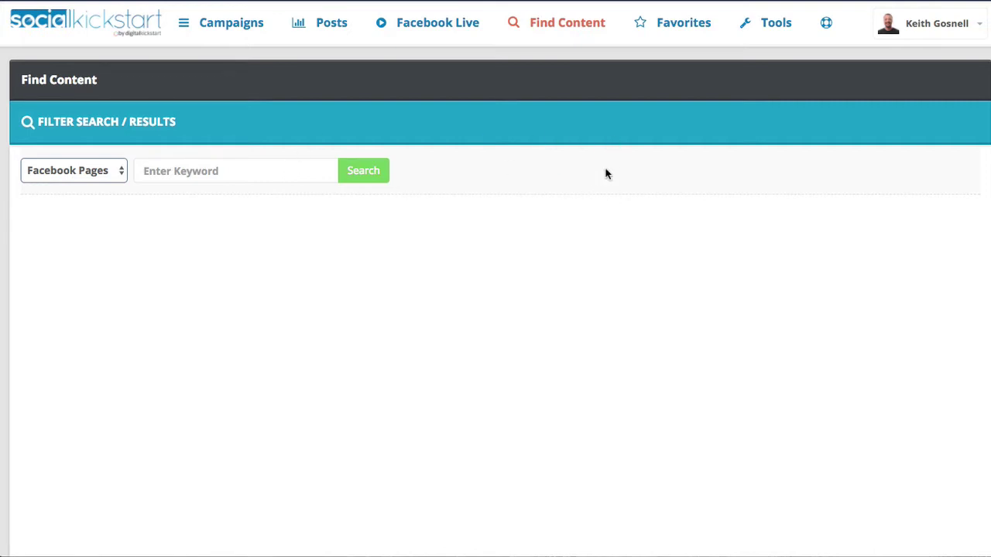
Open a Quick Post and examine its target networks, connected accounts, image and update fields, and posting options
click(639, 1)
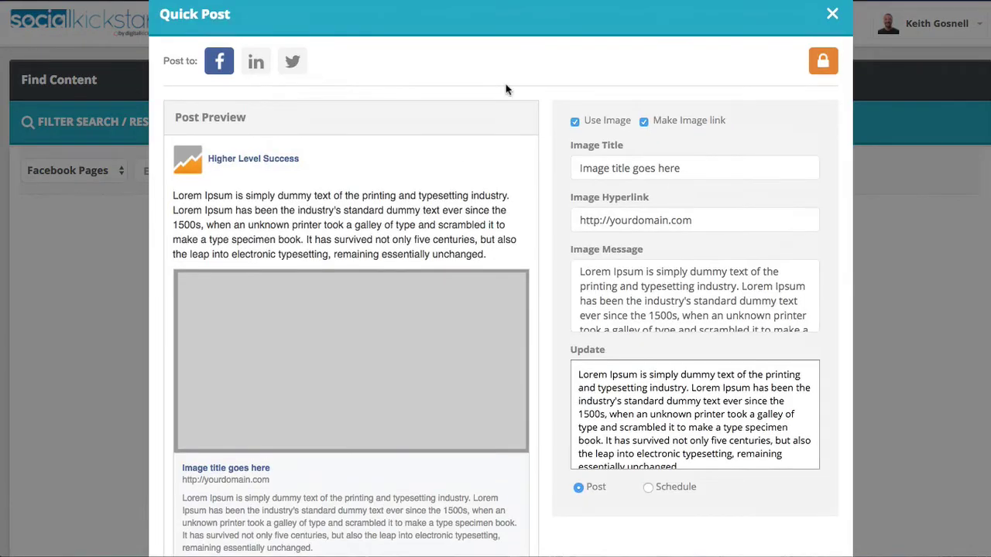
mouse_move(239, 64)
mouse_move(296, 62)
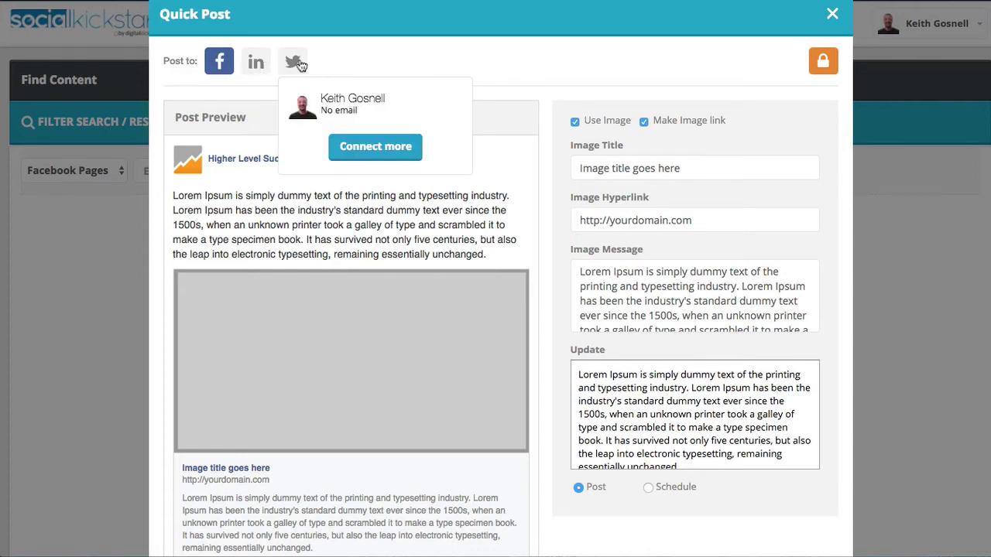
scroll(546, 194, down, 3)
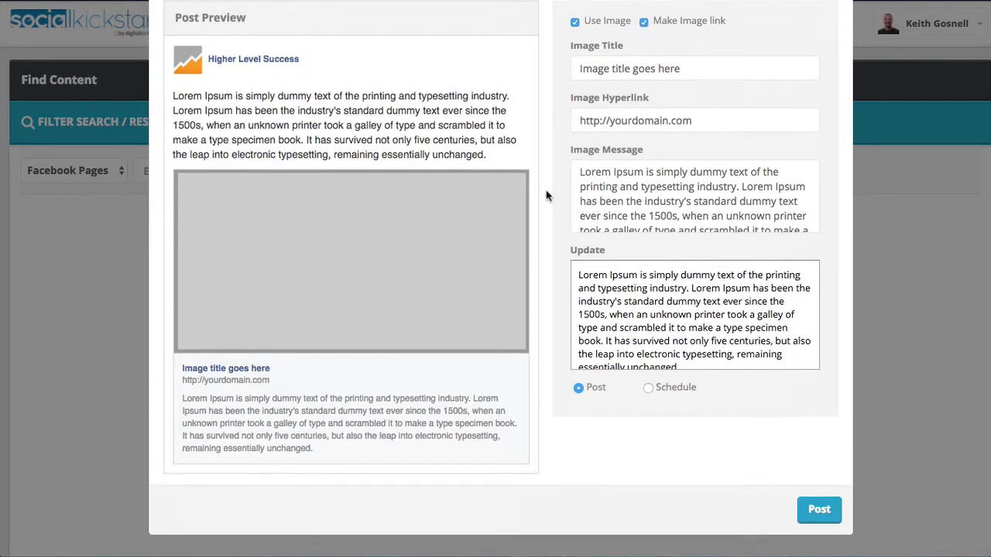
Replace the Quick Post's Image Message with "edit this" and check the options on the preview image
click(636, 189)
triple_click(669, 201)
text(e)
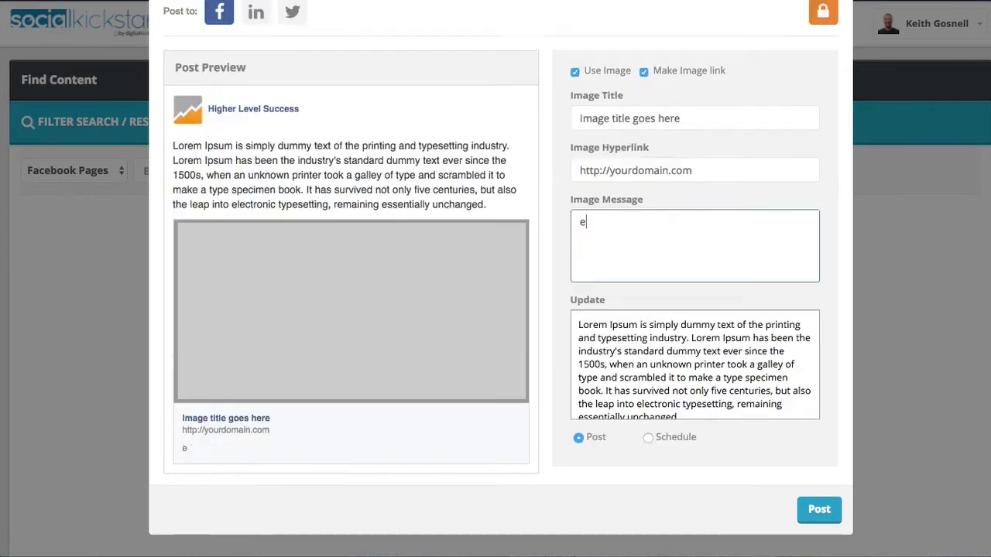
text(dit this)
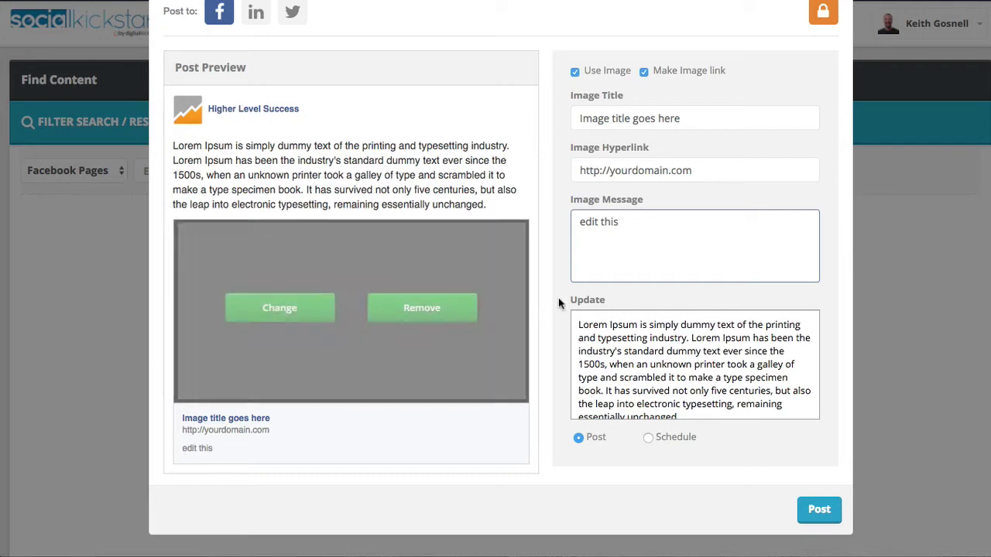
scroll(633, 341, down, 1)
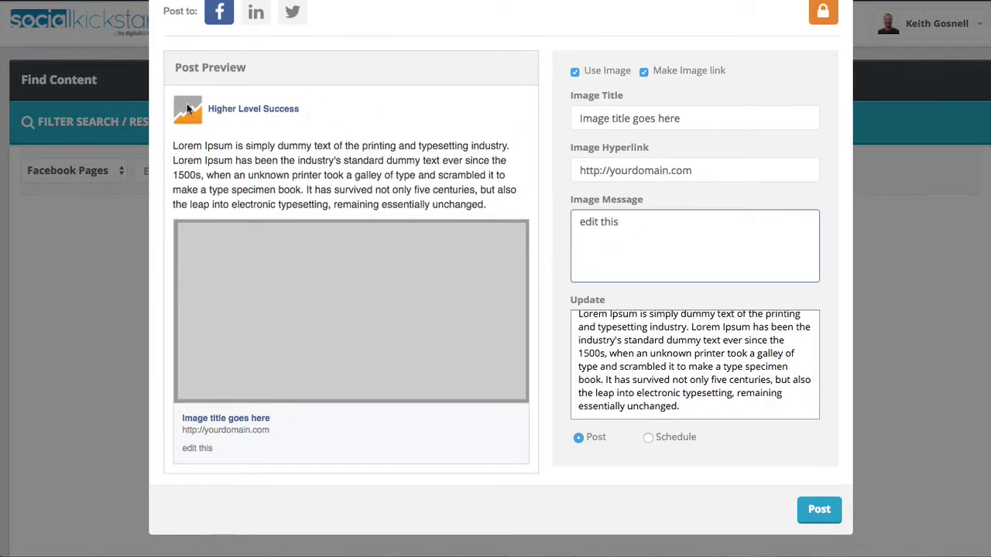
mouse_move(328, 314)
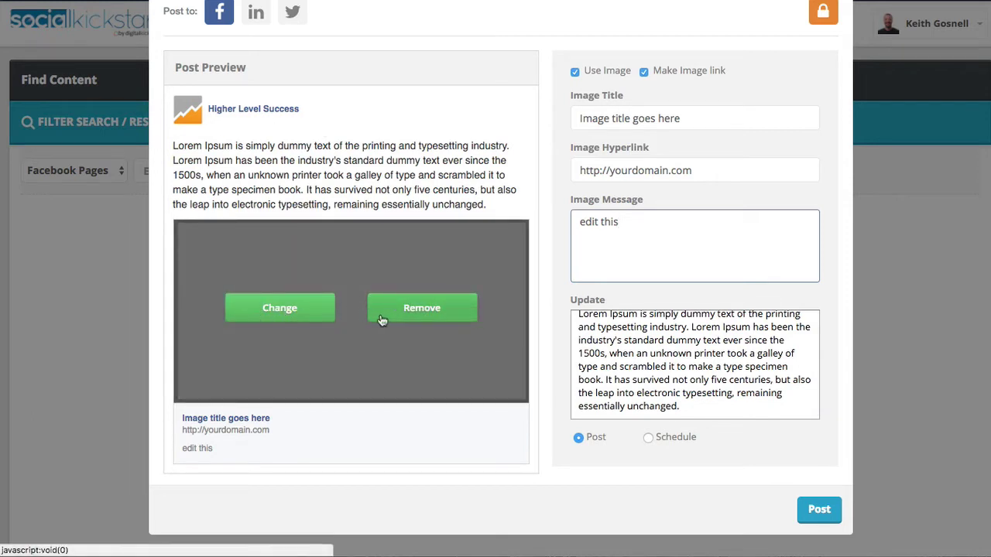
click(411, 318)
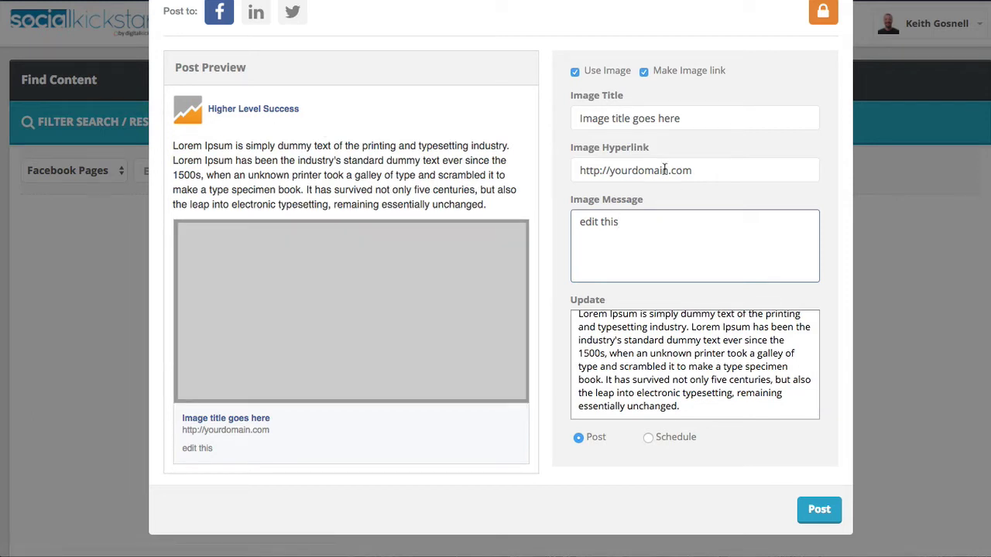
Toggle Use Image and Make Image link off and back on, and inspect the Image Hyperlink field
click(574, 72)
click(575, 122)
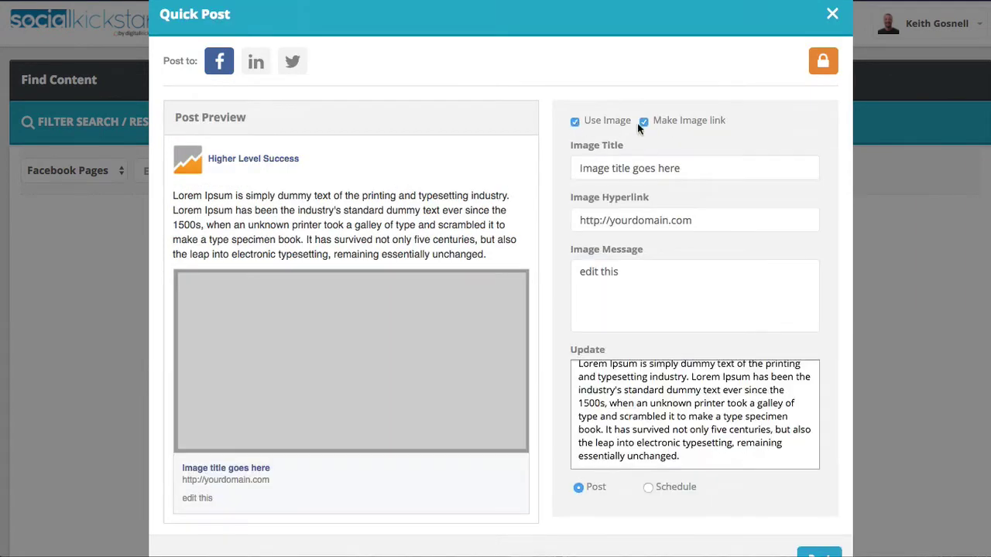
click(644, 122)
click(643, 122)
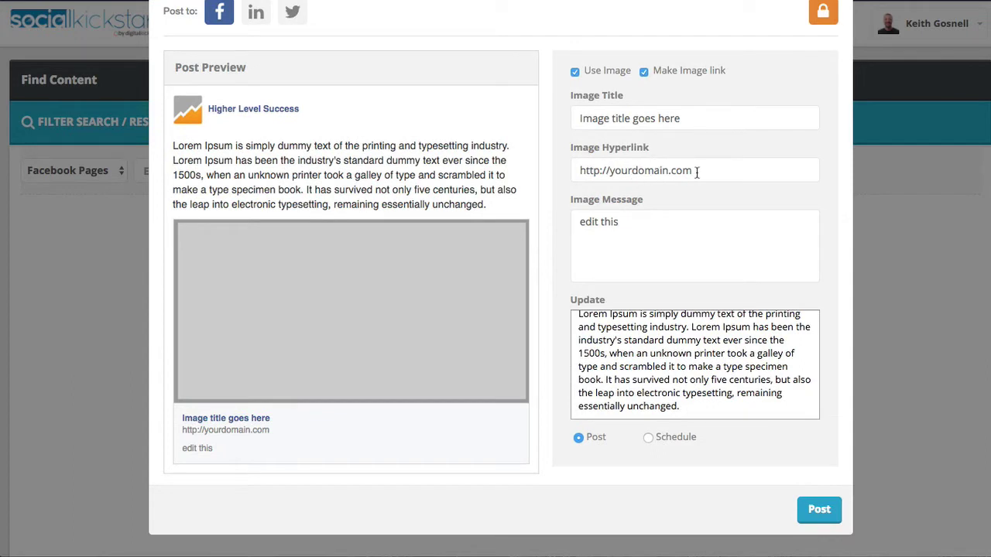
drag(696, 172, 555, 177)
click(559, 168)
Switch the Quick Post to Schedule to view its date and time field, and close the form without saving
mouse_move(519, 356)
click(648, 437)
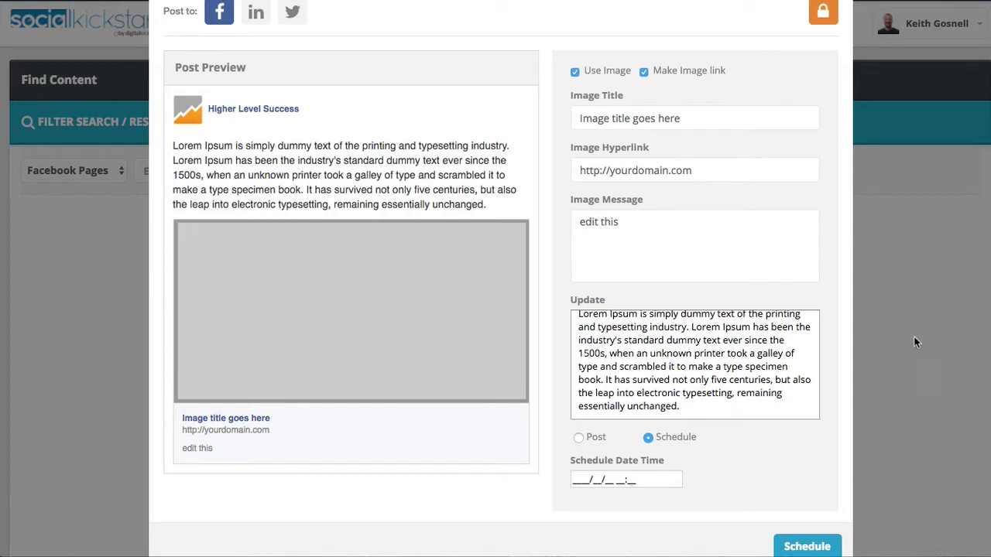
click(898, 180)
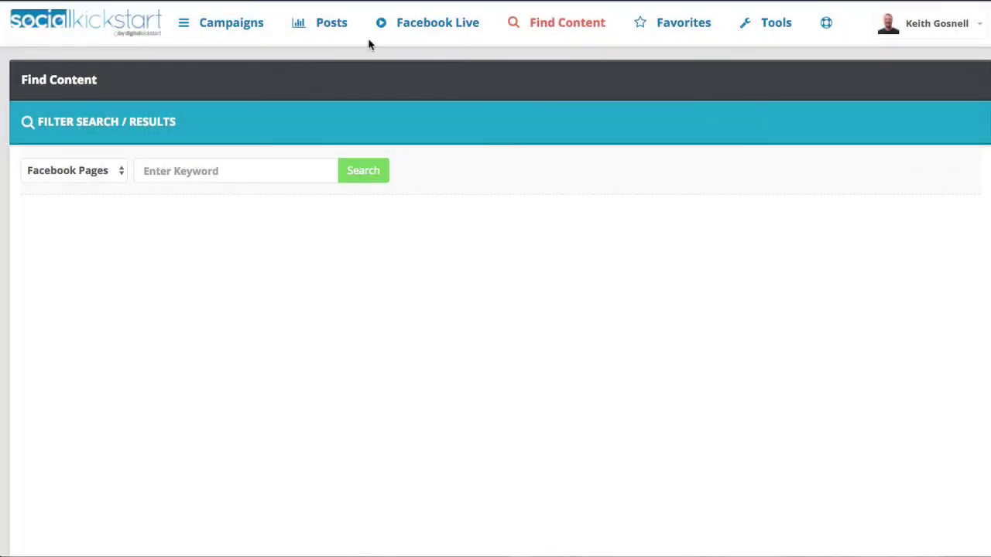
Search Facebook Pages for the keyword "sports", keeping Facebook Pages as the source
click(220, 171)
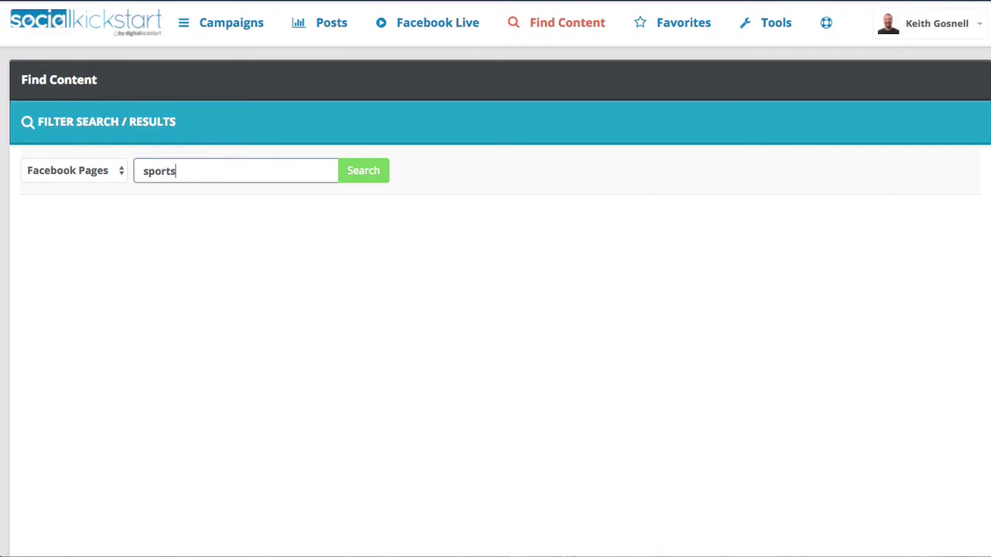
key(Return)
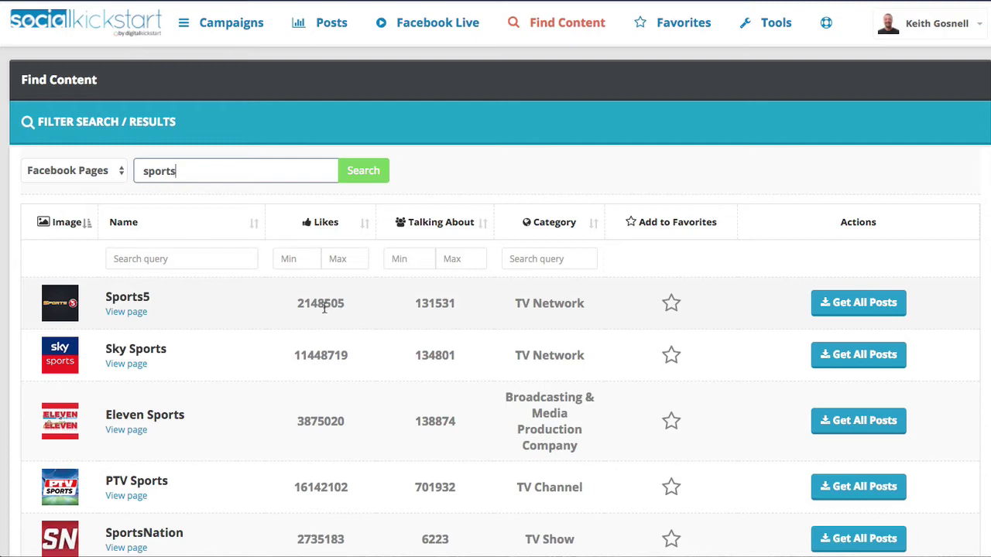
click(116, 177)
click(104, 170)
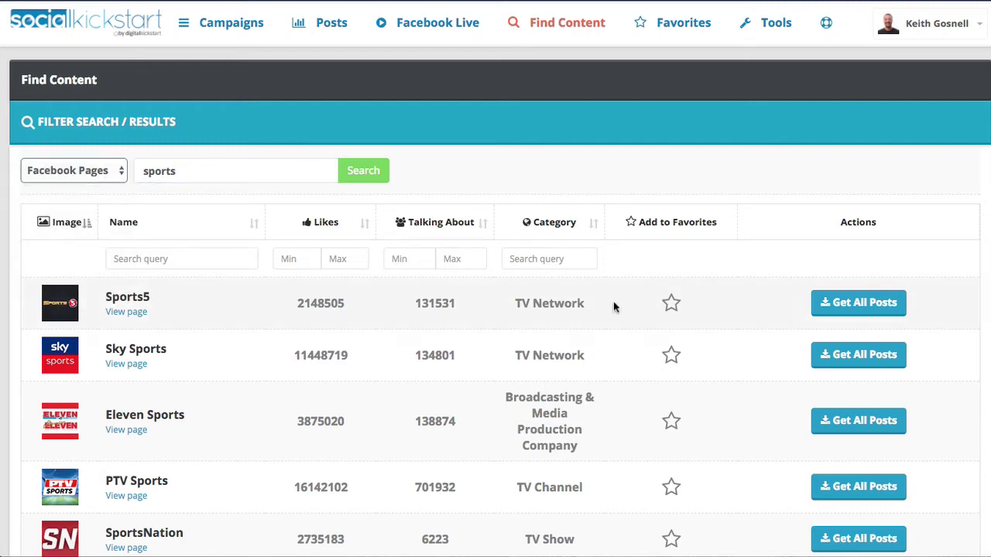
Sort the found pages by Talking About, highest first
scroll(529, 355, down, 2)
scroll(531, 354, up, 2)
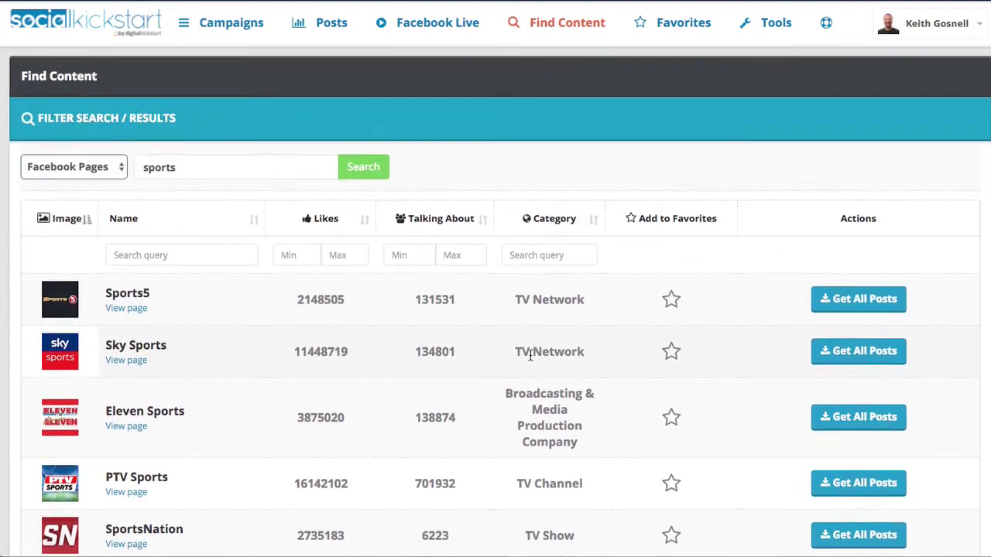
click(461, 226)
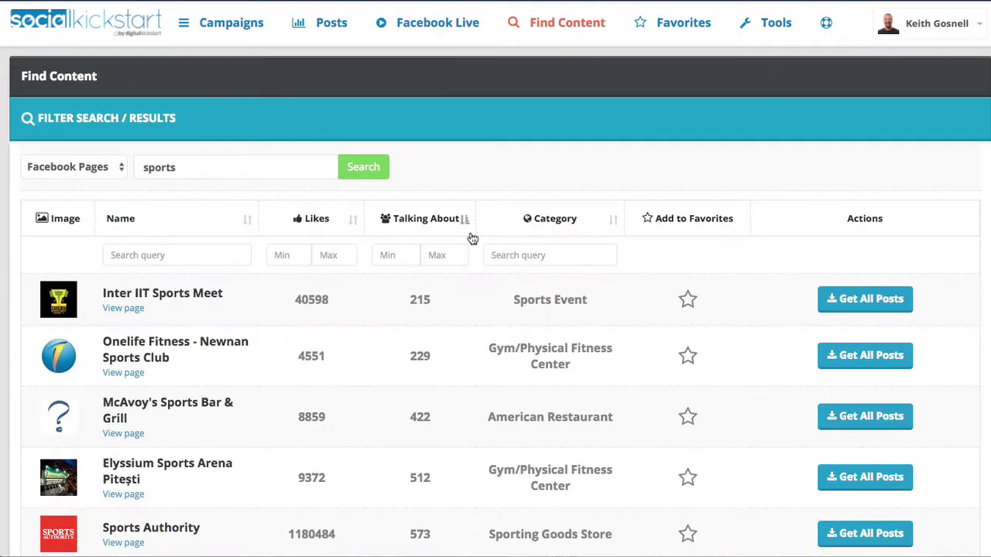
click(457, 225)
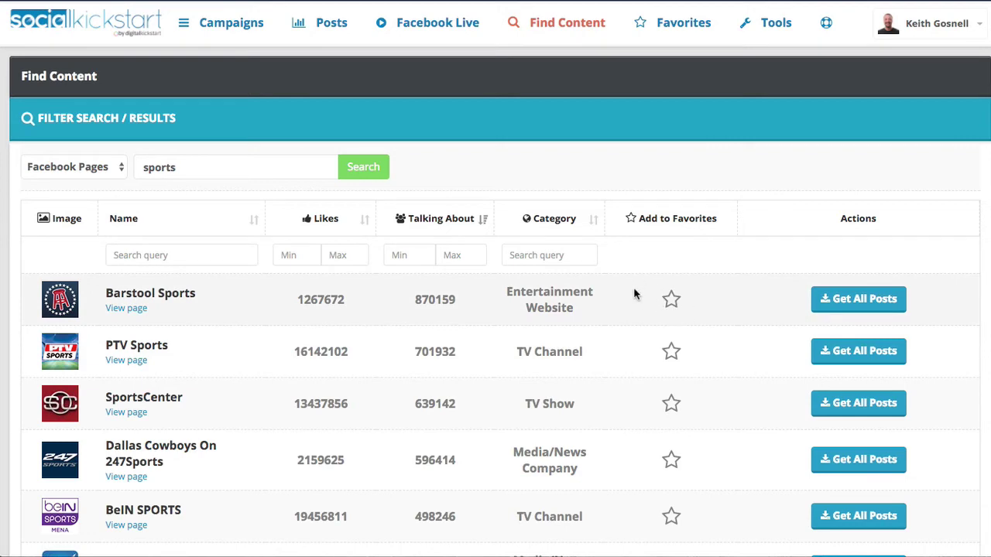
Add the Barstool Sports page to favorites, get all its posts and look through them
click(671, 300)
click(861, 309)
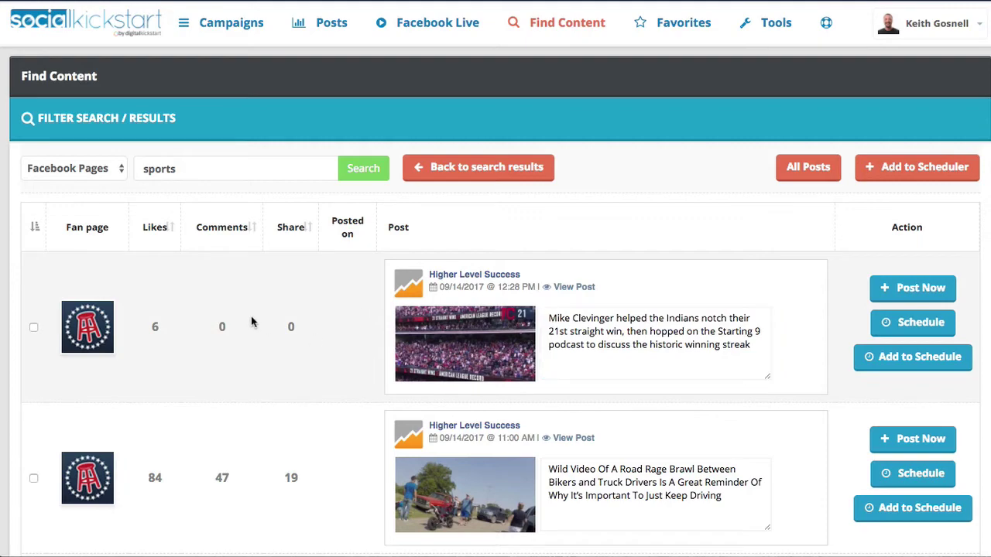
scroll(233, 352, down, 8)
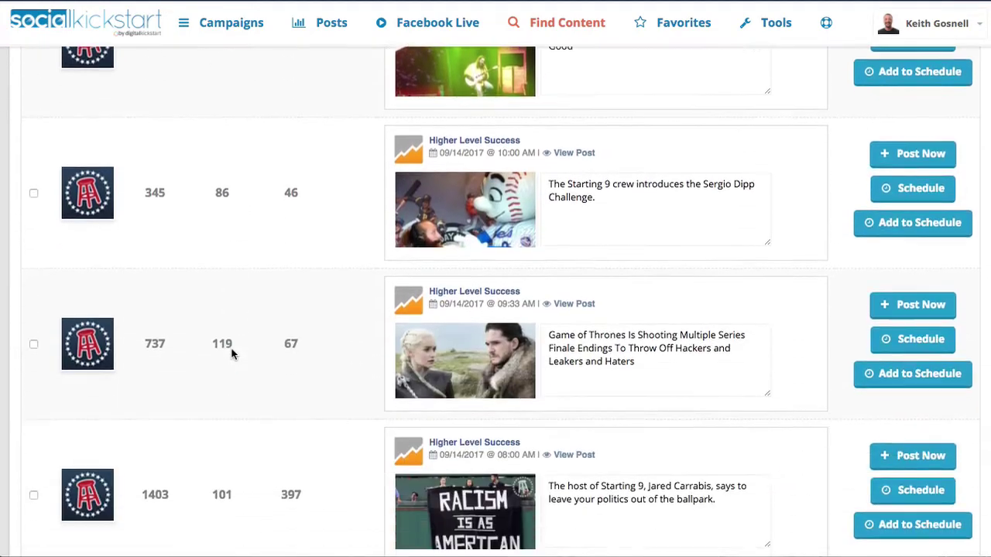
scroll(233, 352, up, 8)
Sort the Barstool Sports posts by likes, highest first, and look over the most popular ones
click(150, 237)
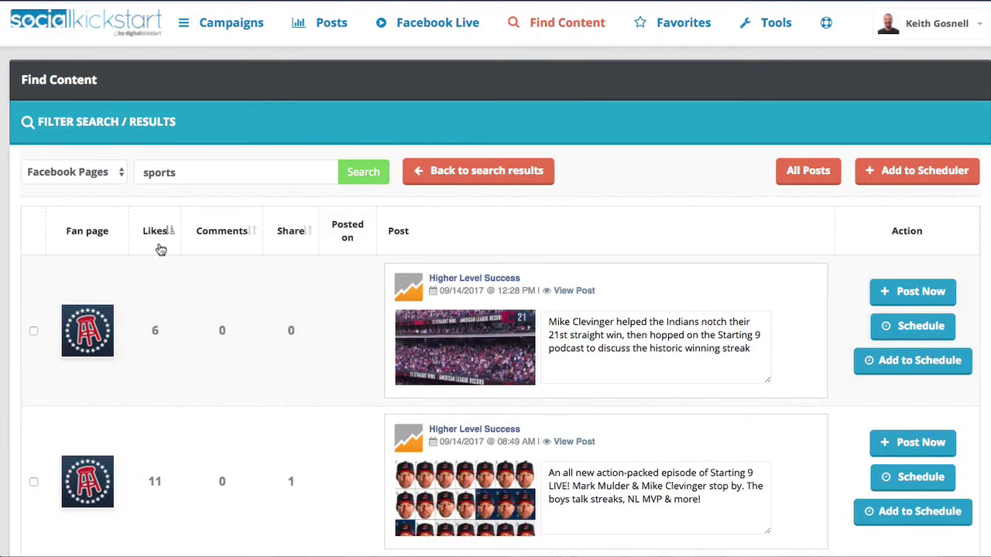
click(159, 244)
scroll(215, 306, down, 1)
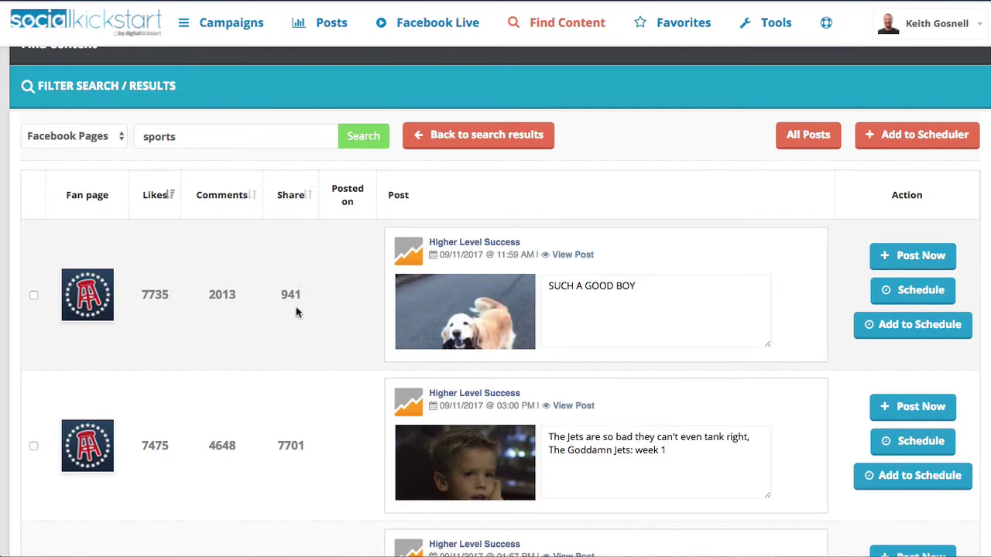
scroll(296, 309, down, 4)
scroll(296, 310, up, 5)
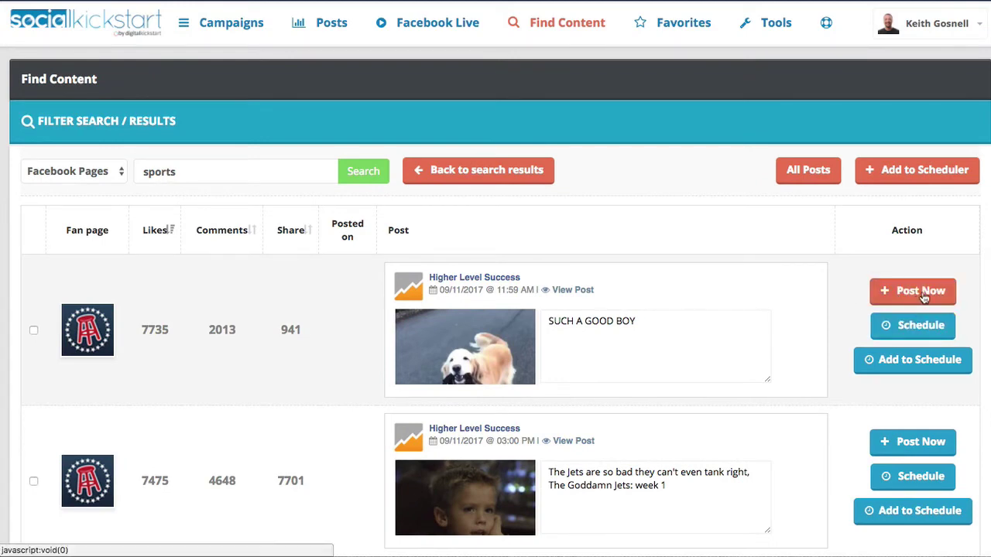
Open the scheduling form for the "SUCH A GOOD BOY" post and examine its update text, image title and hyperlink
click(913, 326)
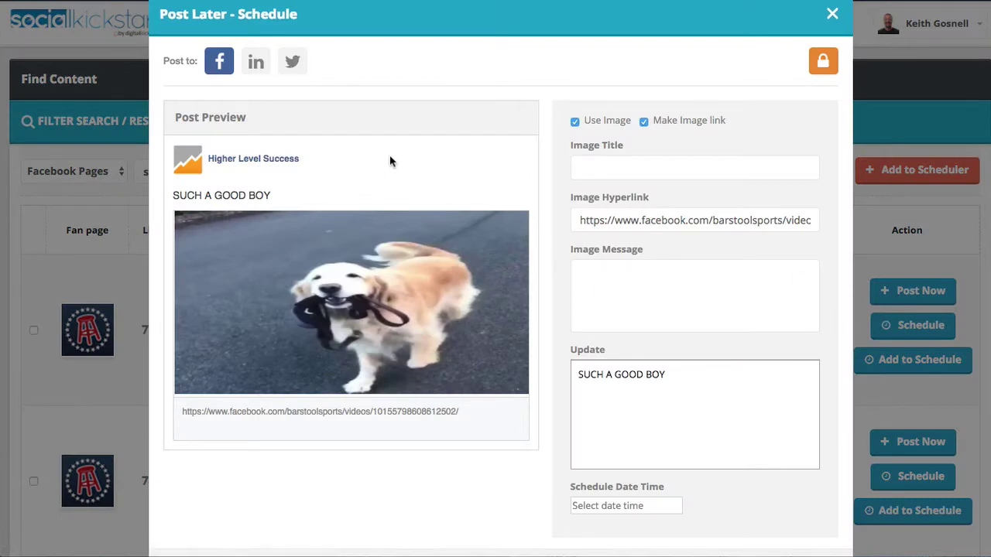
double_click(655, 375)
click(609, 171)
click(639, 220)
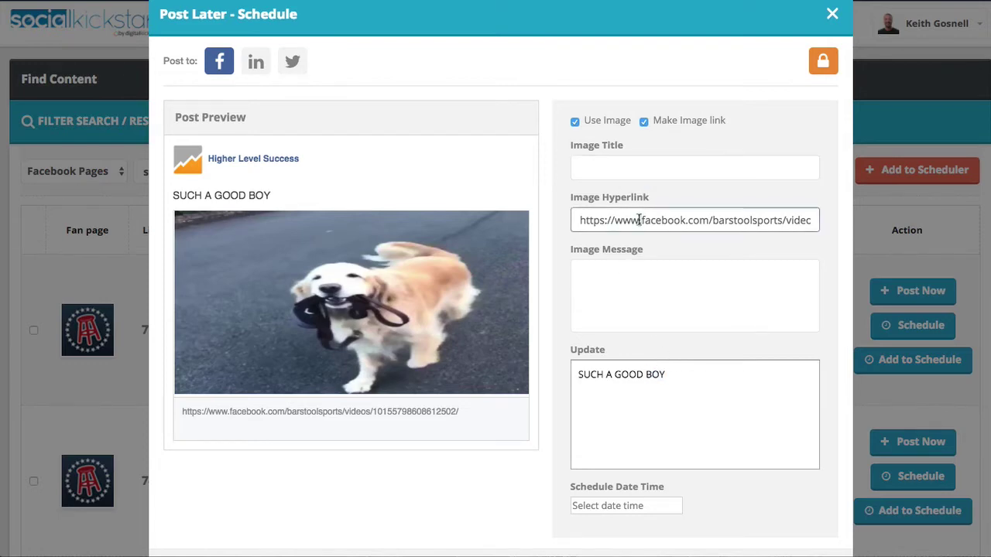
double_click(671, 220)
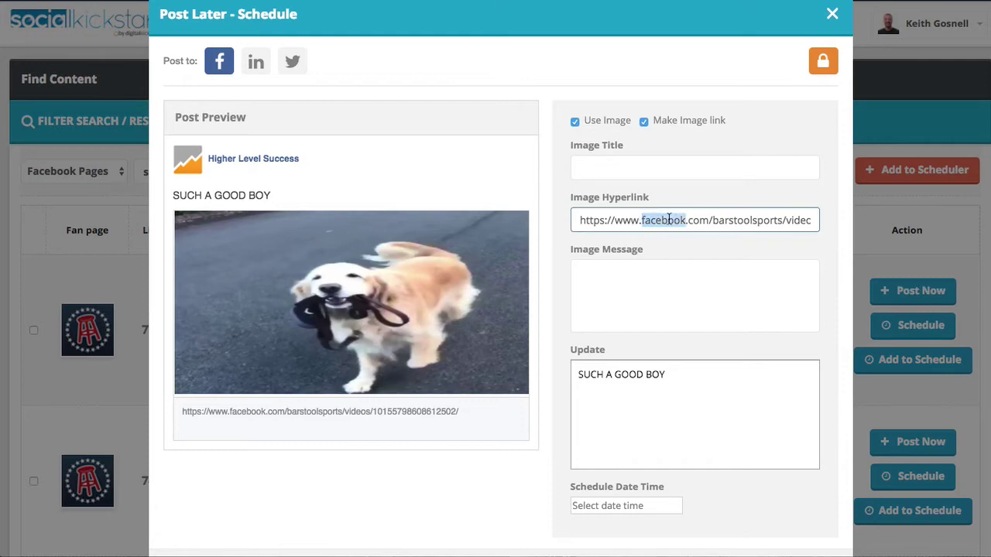
double_click(733, 220)
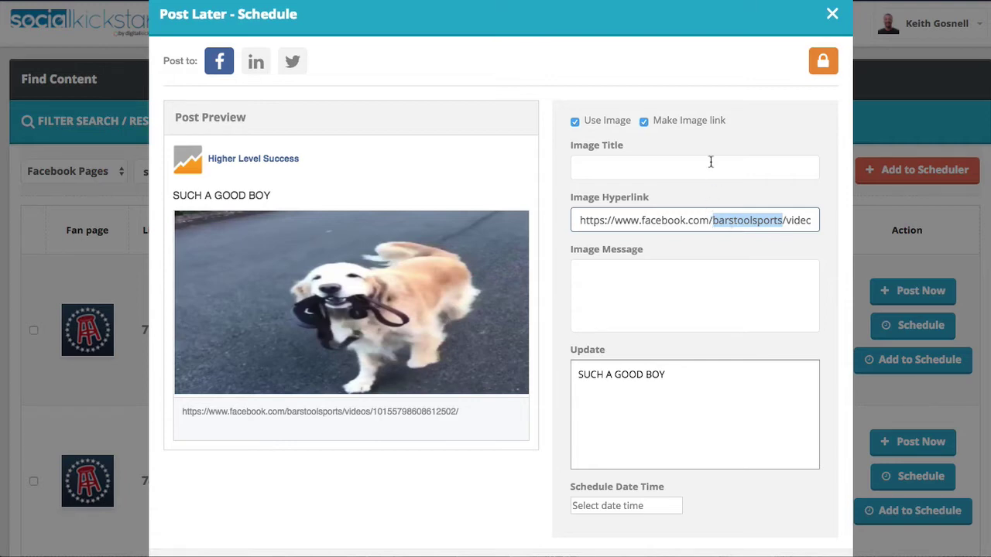
View the post's Facebook and LinkedIn sharing options, keeping Public and Anyone, and close the form without scheduling
click(821, 68)
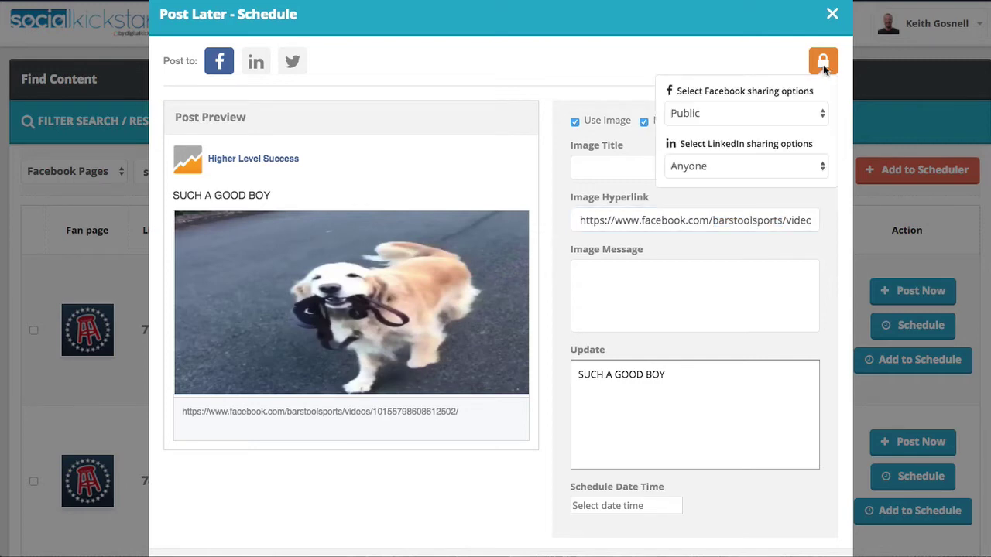
click(743, 122)
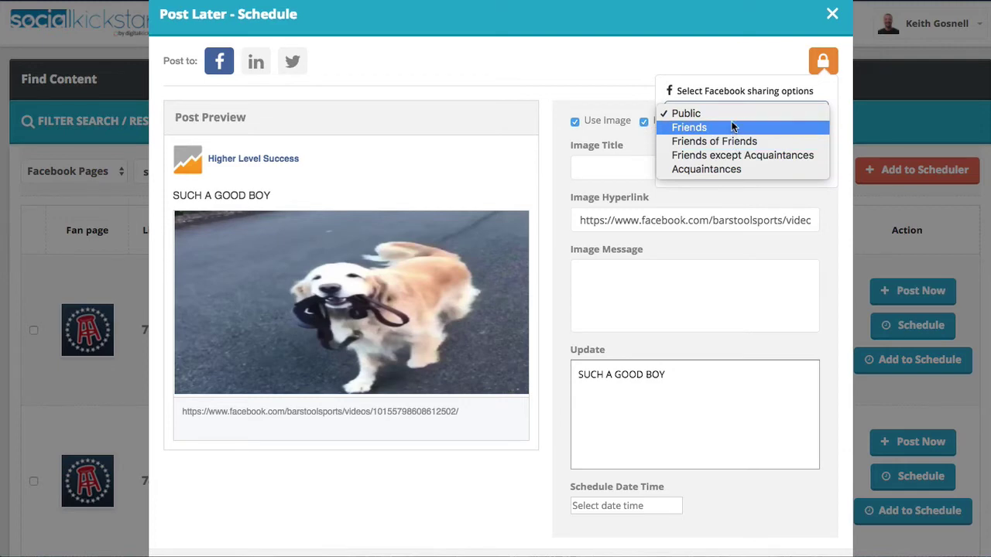
click(627, 68)
click(736, 172)
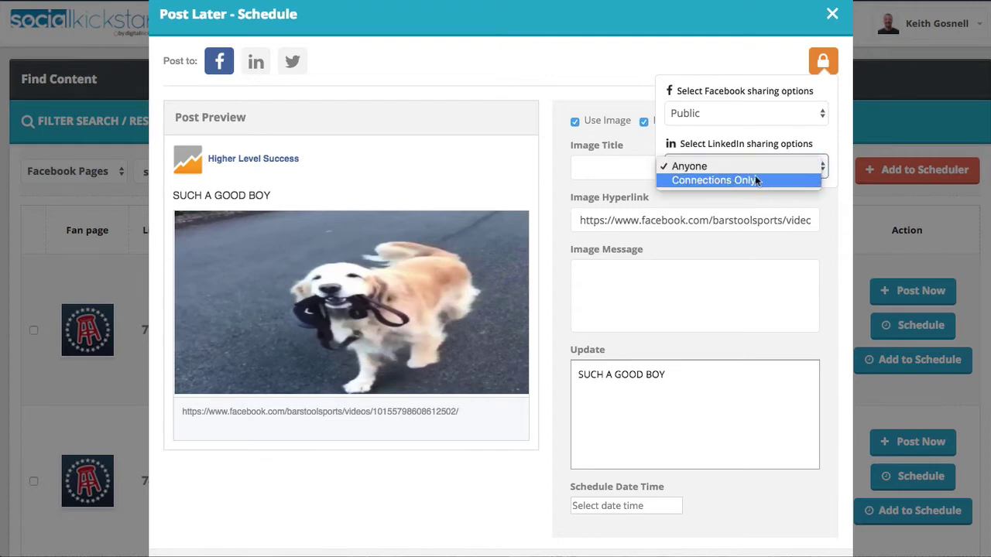
click(619, 69)
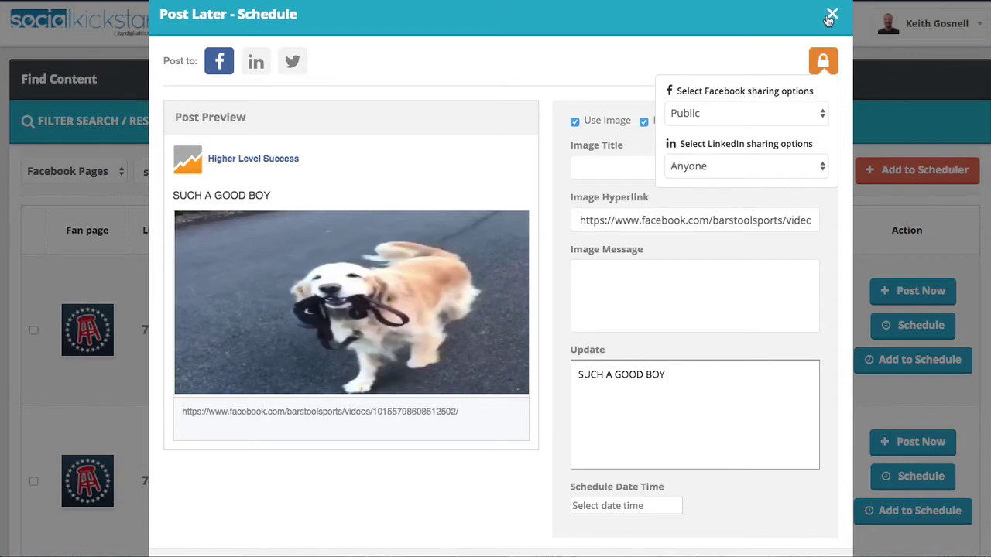
click(686, 220)
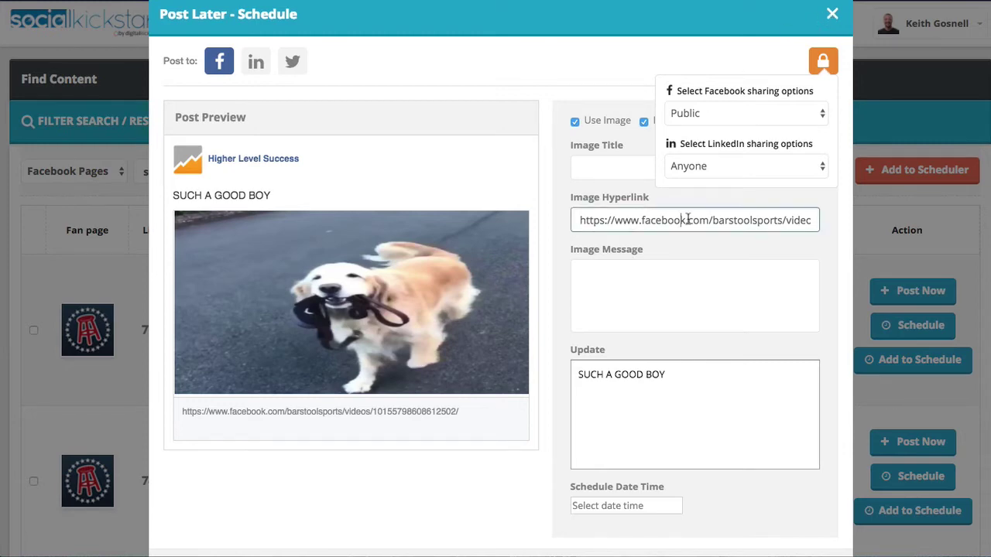
click(832, 14)
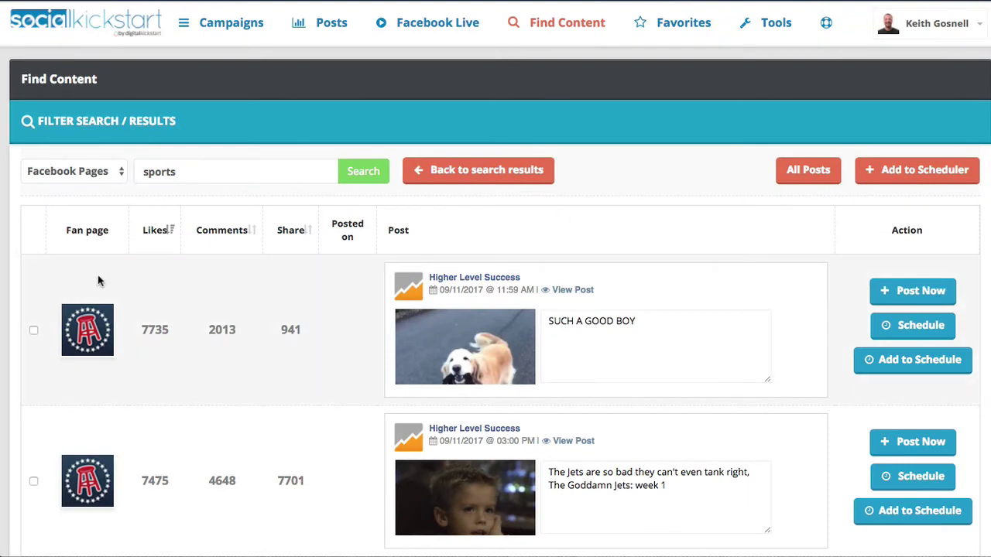
Select the three most-liked posts and start adding them to the scheduler
click(33, 330)
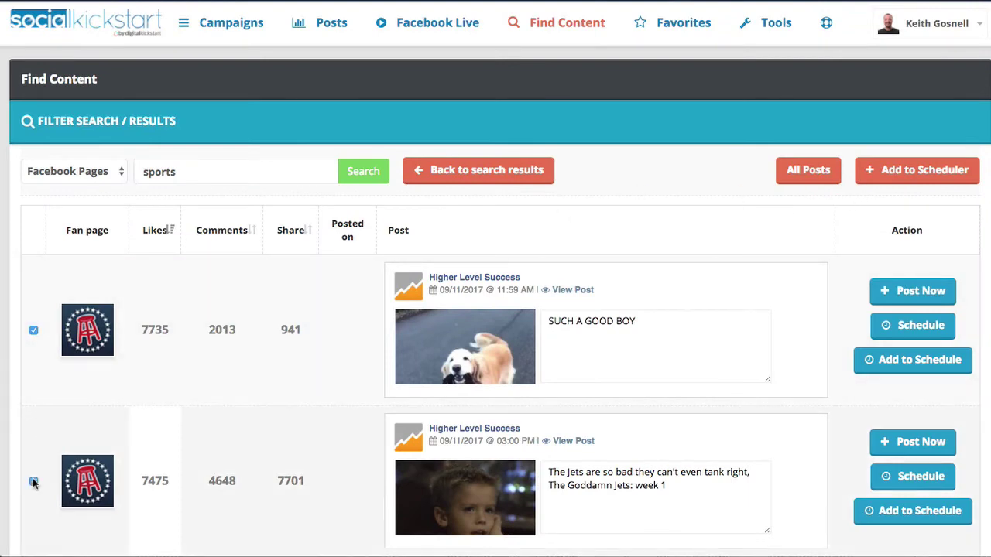
click(34, 482)
scroll(93, 434, down, 3)
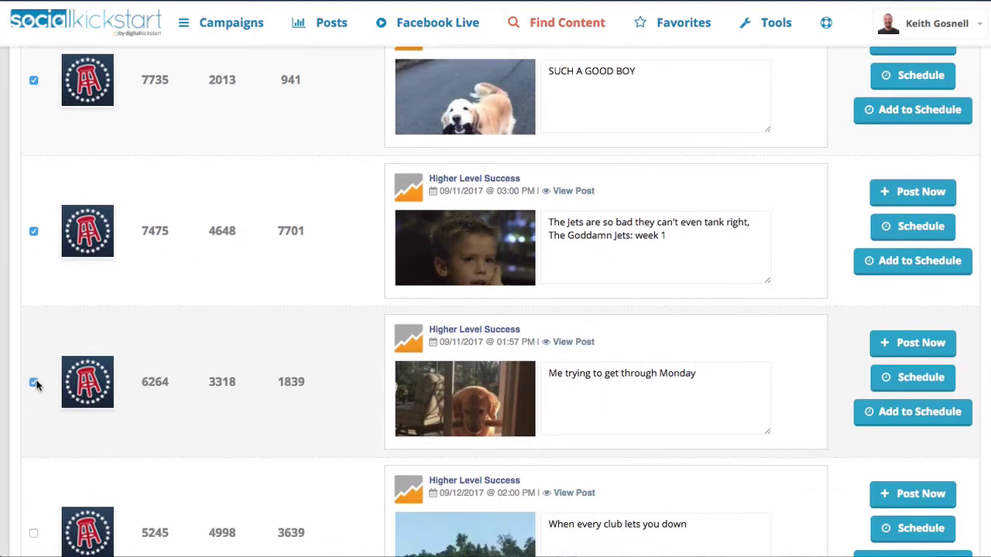
scroll(312, 343, up, 3)
click(898, 174)
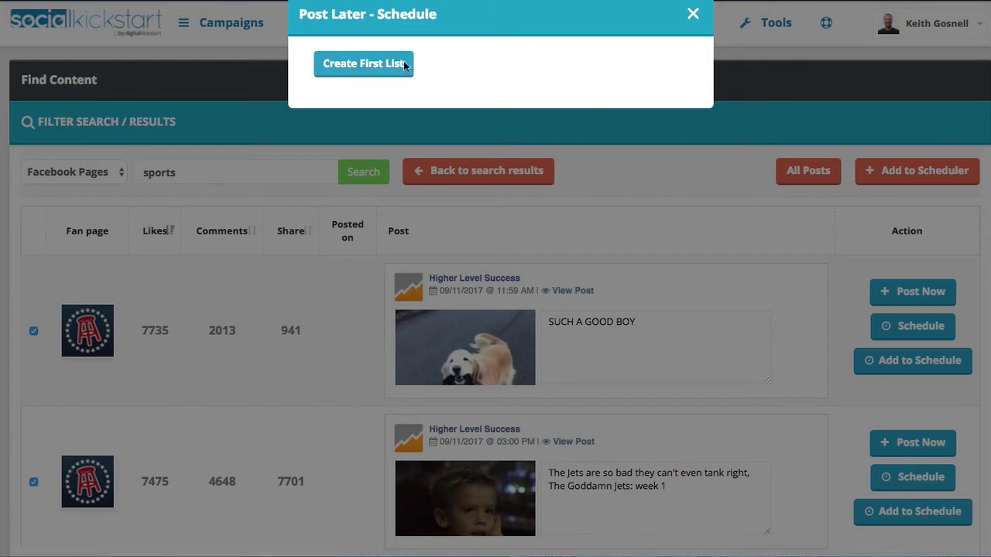
Create a new schedule list and title it "Demo"
click(364, 64)
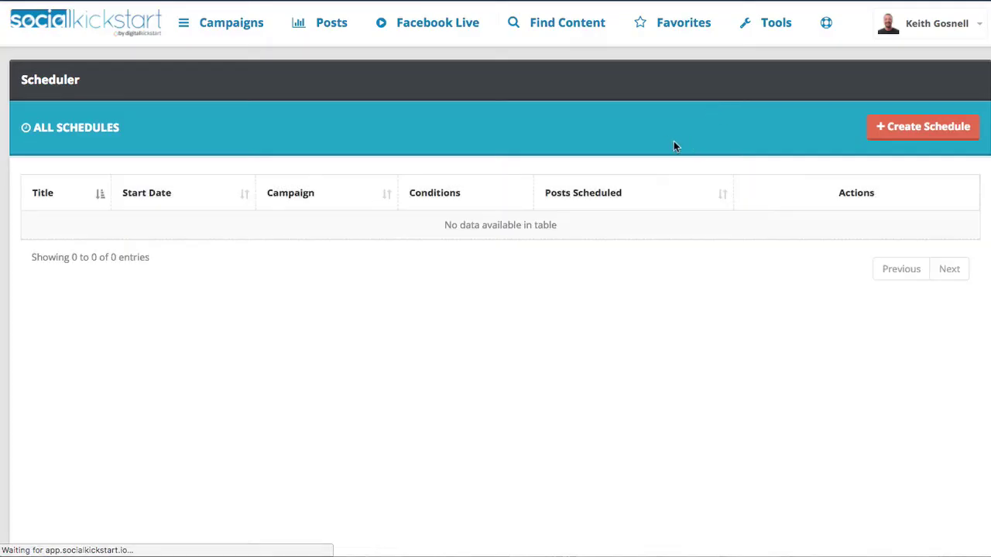
click(898, 127)
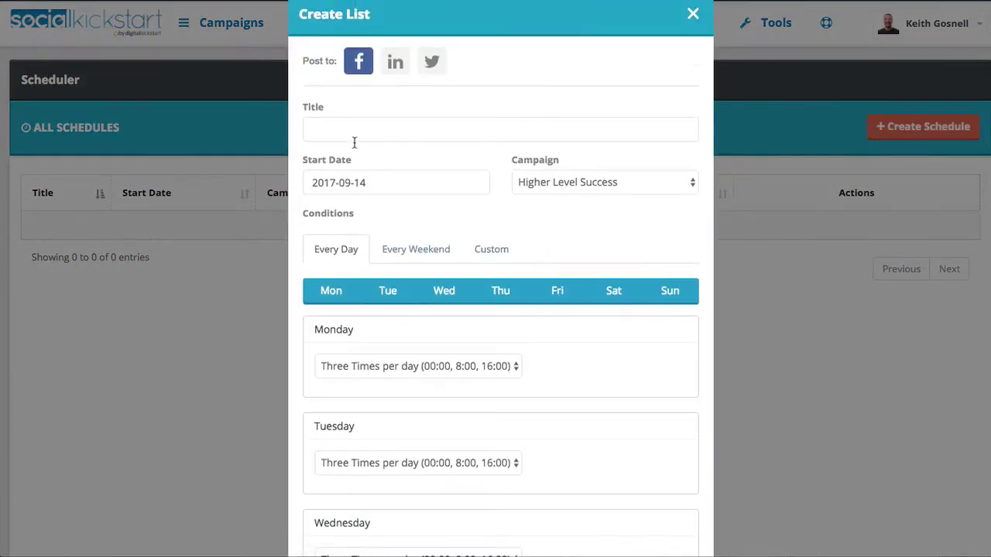
click(354, 138)
text(Demo)
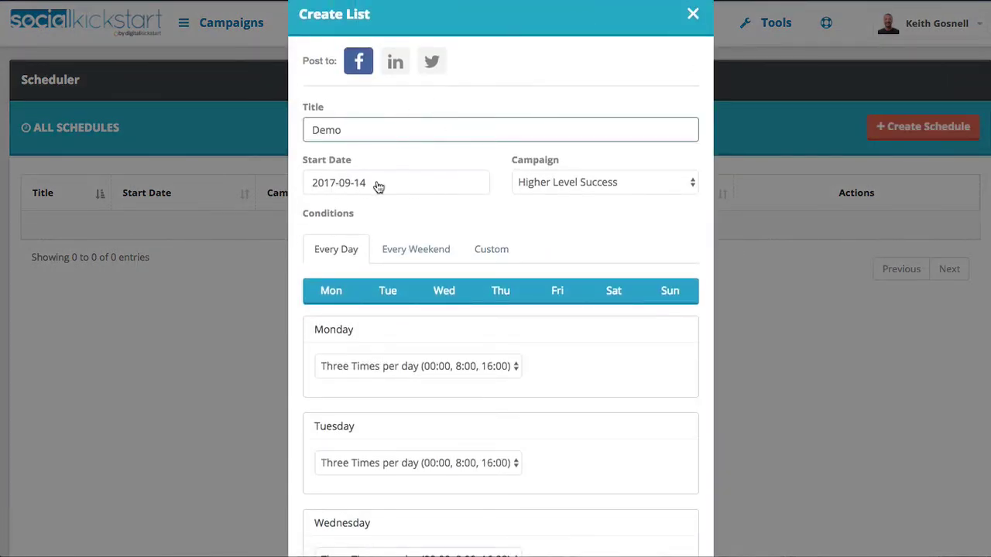
Assign the Demo schedule to the Keith Group campaign
click(573, 182)
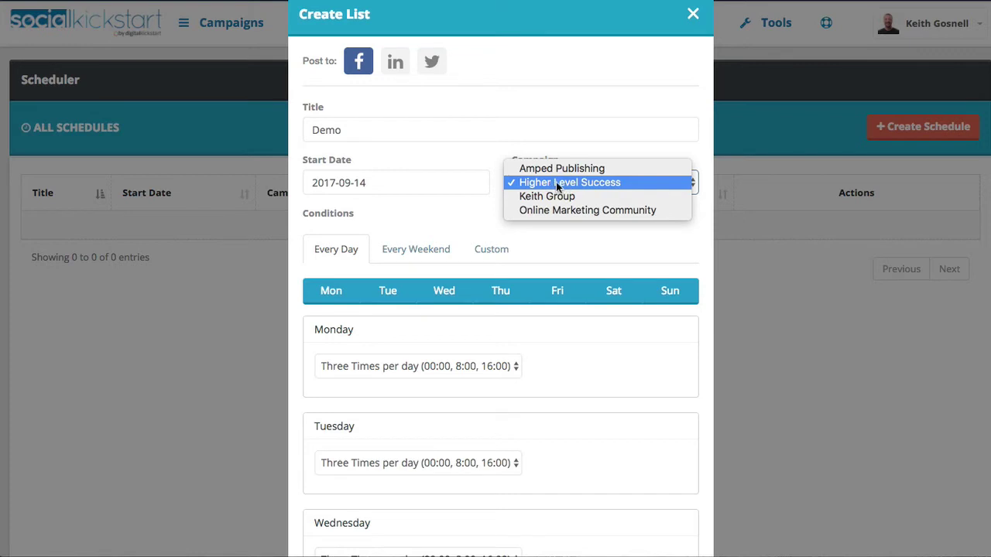
click(556, 182)
click(556, 182)
click(576, 203)
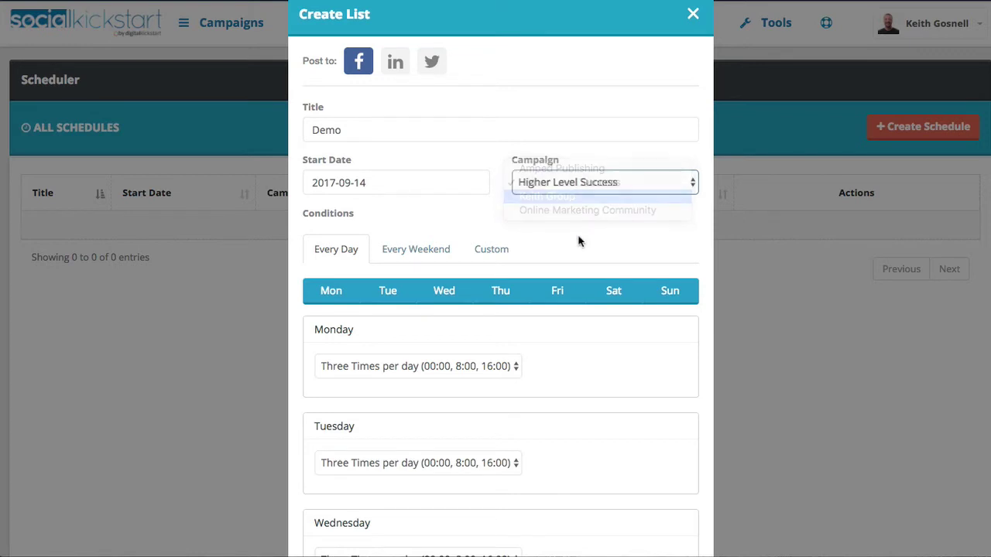
Set Monday's posting times to Manually with one slot at 15:00, adding and removing an extra time slot
scroll(500, 205, down, 2)
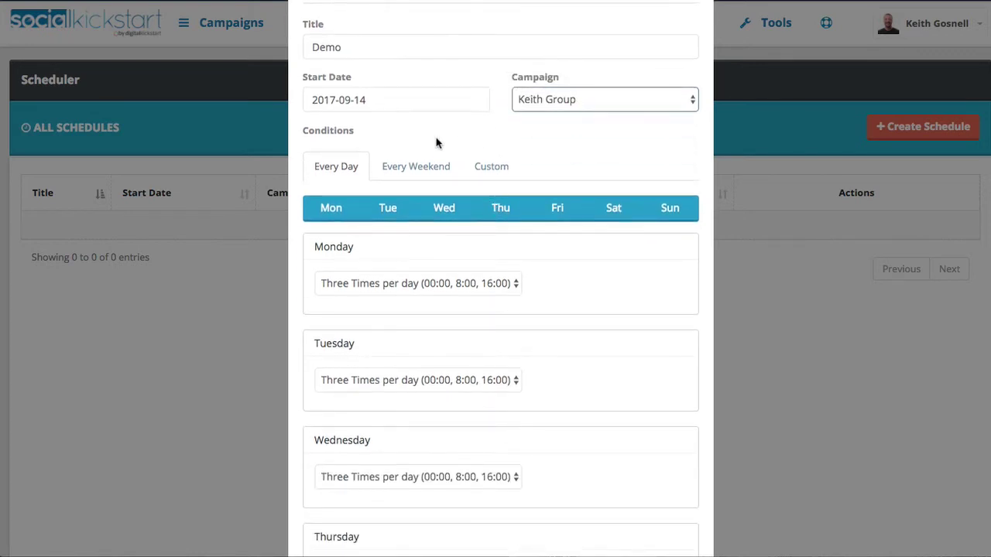
scroll(417, 216, down, 6)
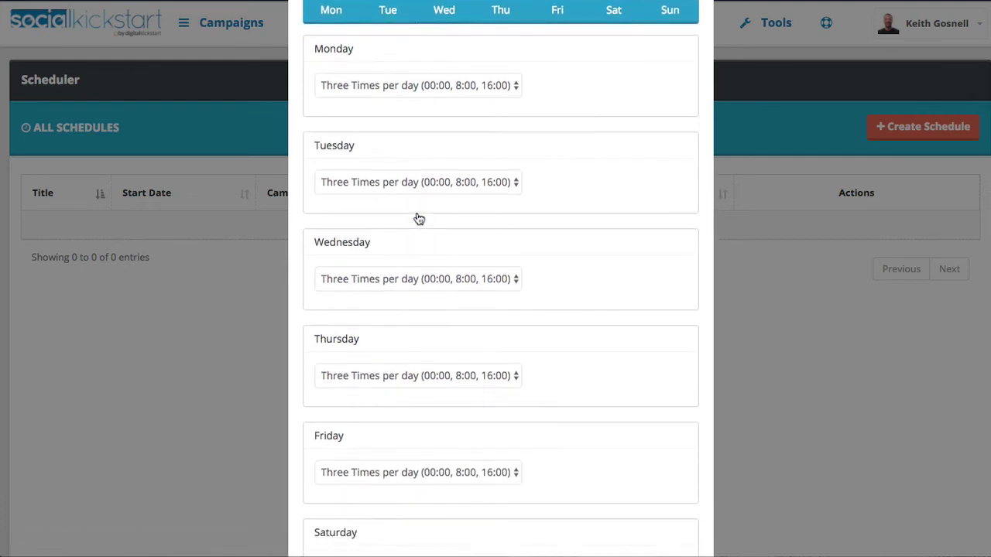
scroll(416, 217, up, 7)
scroll(417, 216, down, 1)
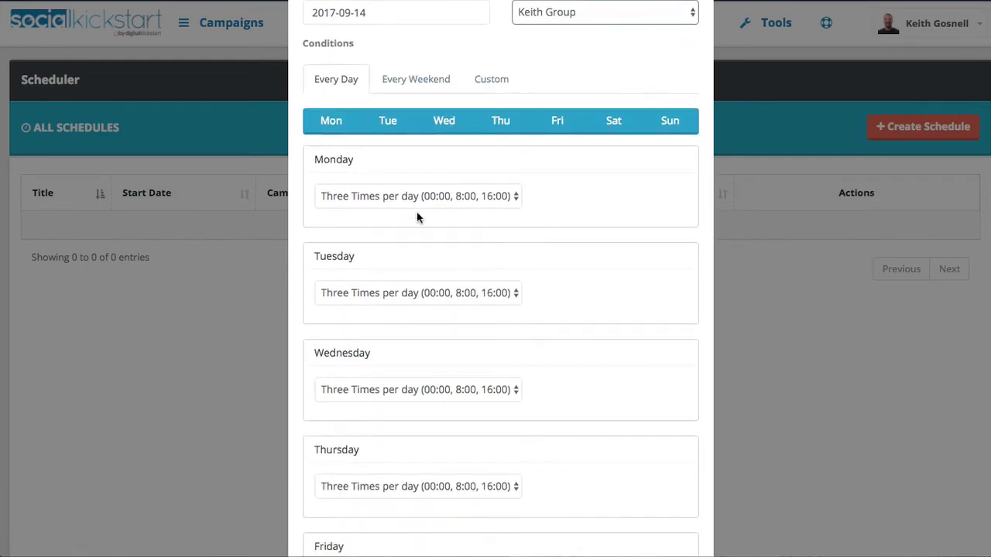
click(450, 204)
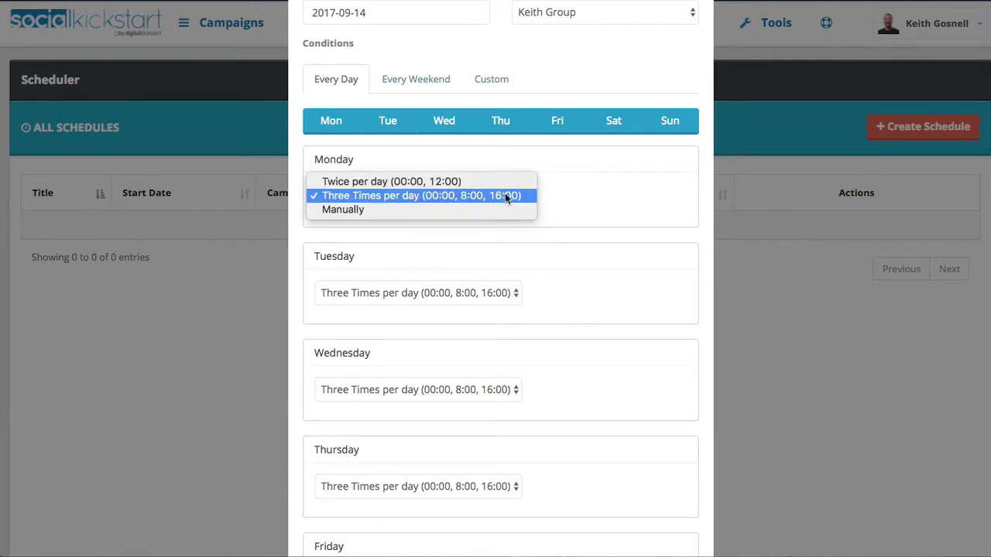
click(362, 208)
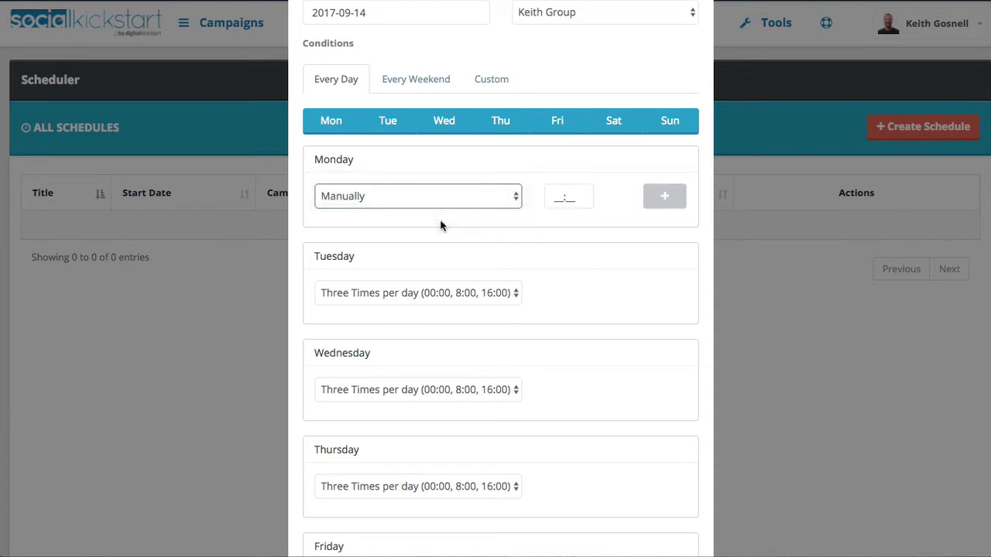
click(659, 202)
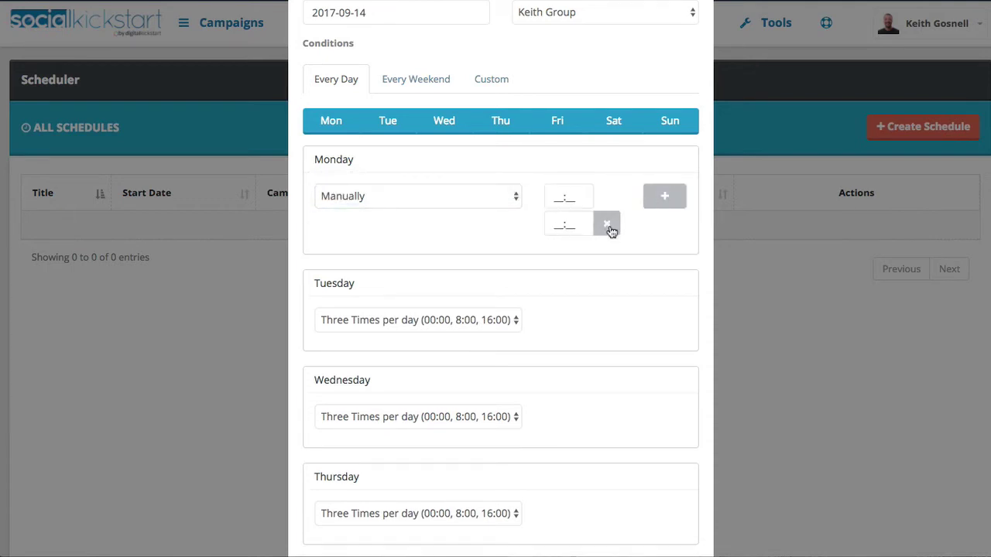
click(561, 203)
click(568, 291)
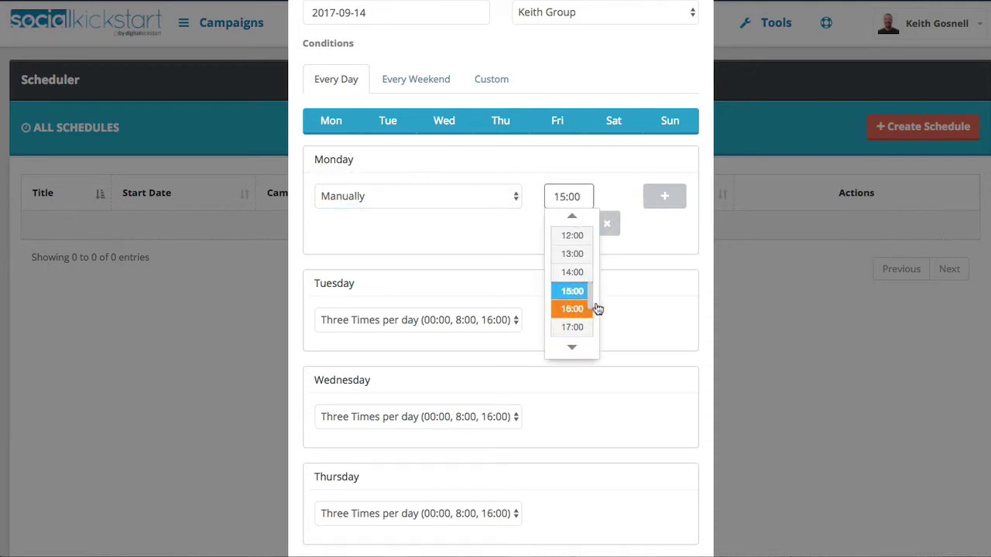
click(609, 226)
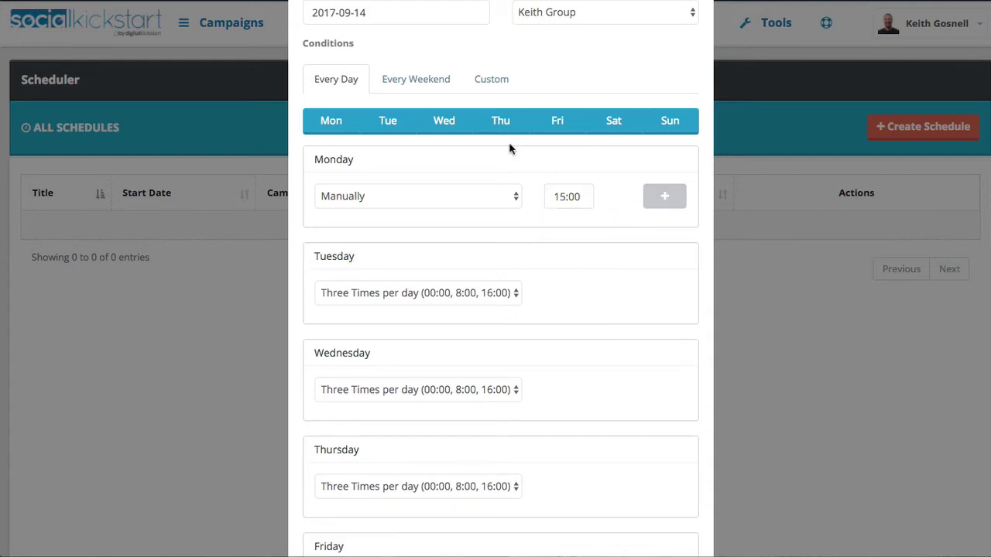
Exclude Monday, Thursday, Friday and Saturday from the Every Day conditions, leaving Tuesday, Wednesday and Sunday active
click(455, 125)
click(391, 124)
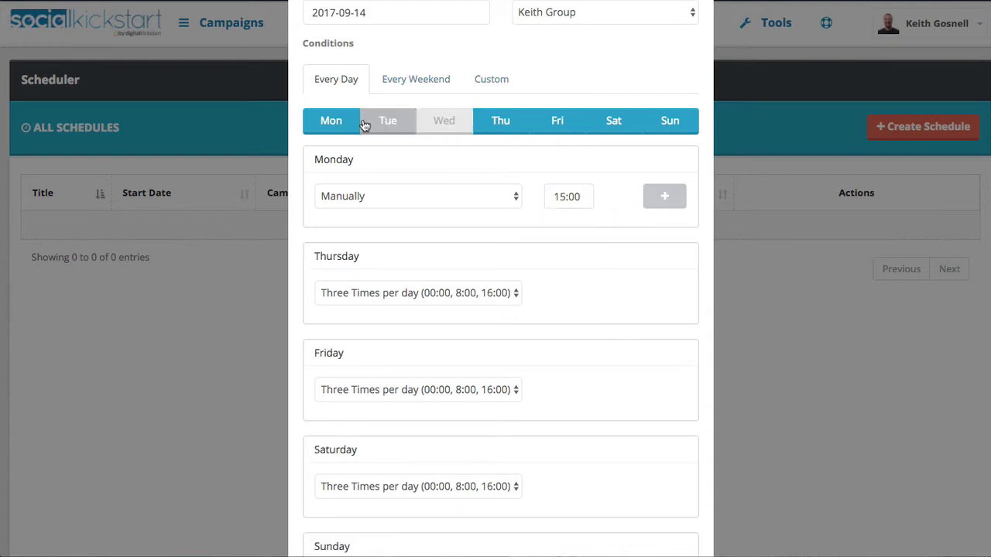
click(345, 123)
click(391, 128)
click(443, 126)
click(500, 125)
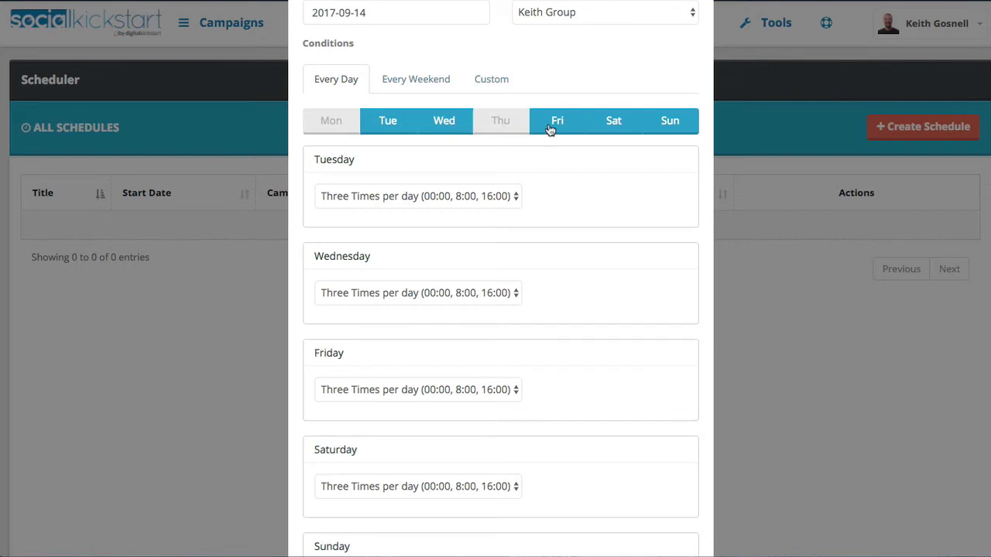
click(554, 128)
click(609, 132)
View the Every Weekend and Custom conditions, and save the Demo schedule with the Every Day conditions
click(452, 109)
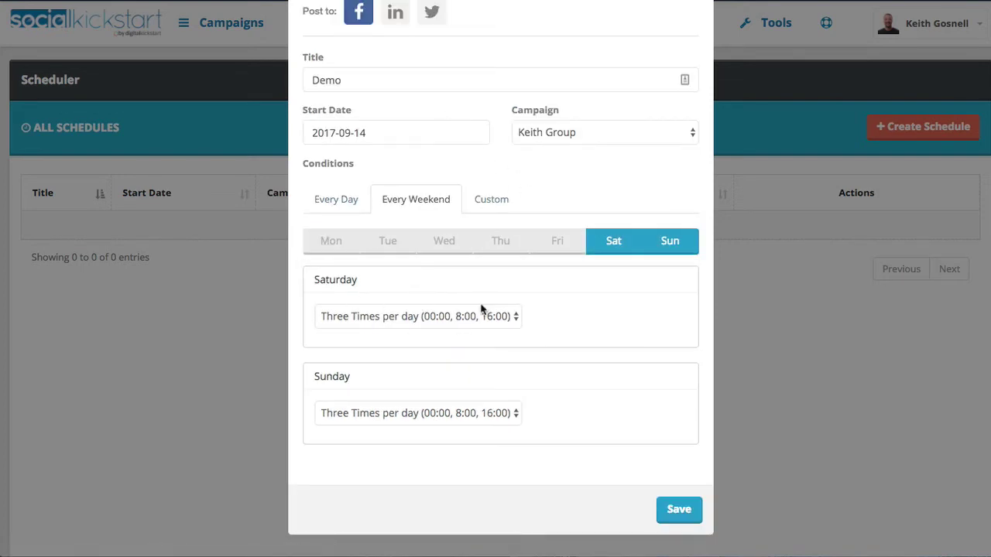
click(492, 199)
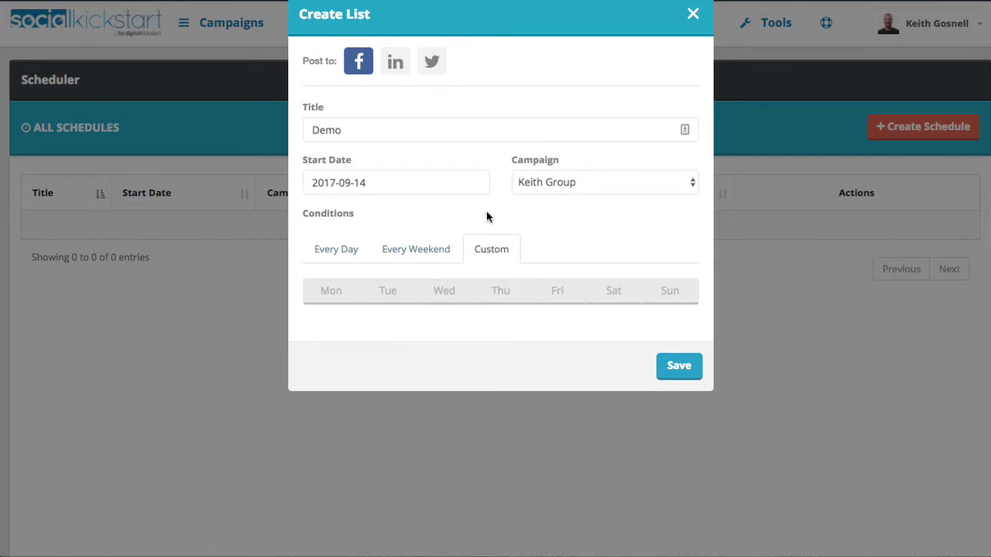
scroll(407, 247, down, 4)
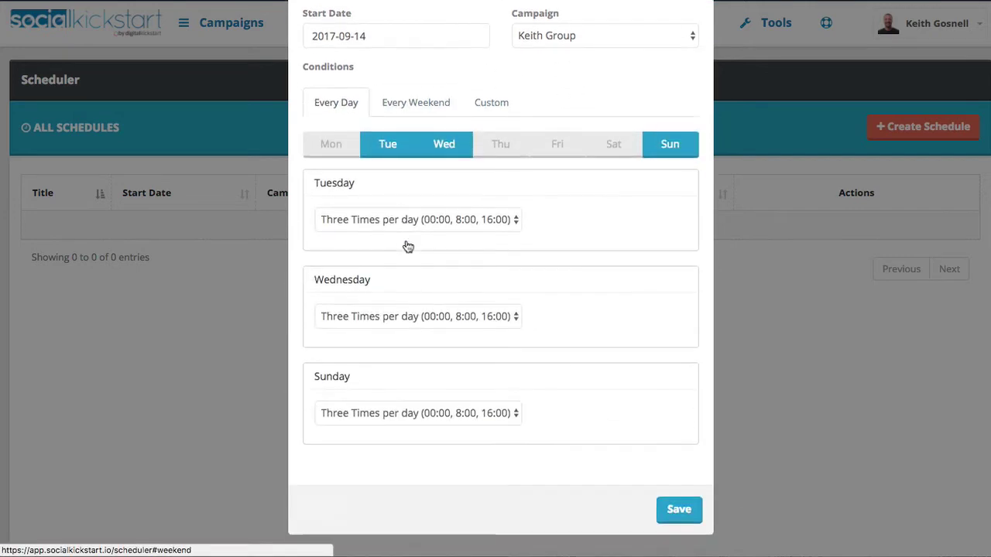
click(676, 516)
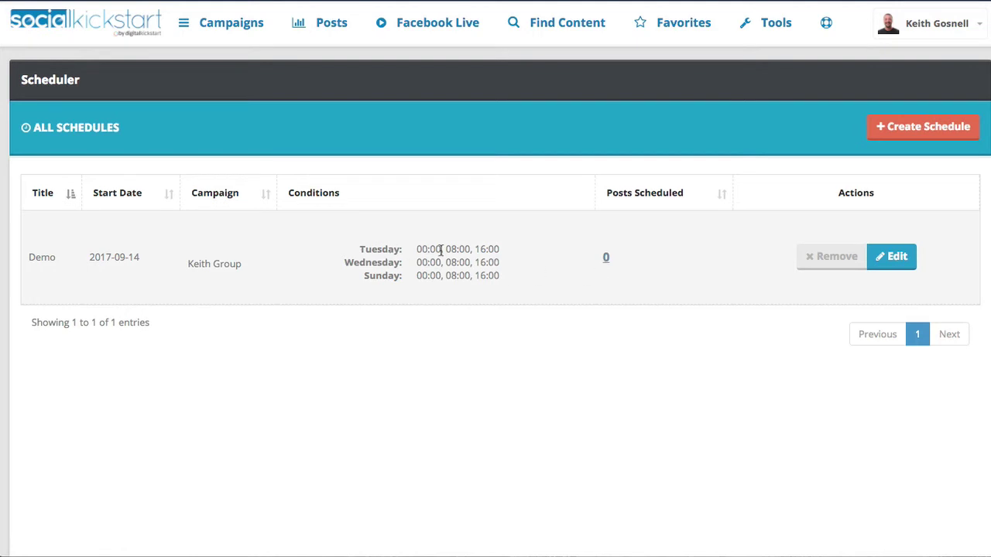
drag(417, 250, 476, 264)
click(431, 274)
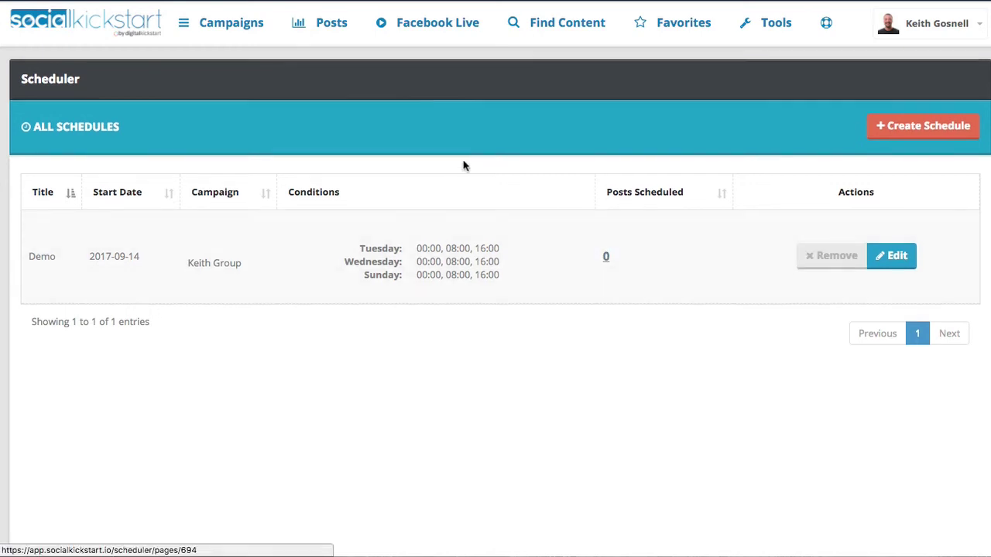
Search Facebook Pages for "sports" in Find Content and get all posts from the Sports5 page
click(323, 22)
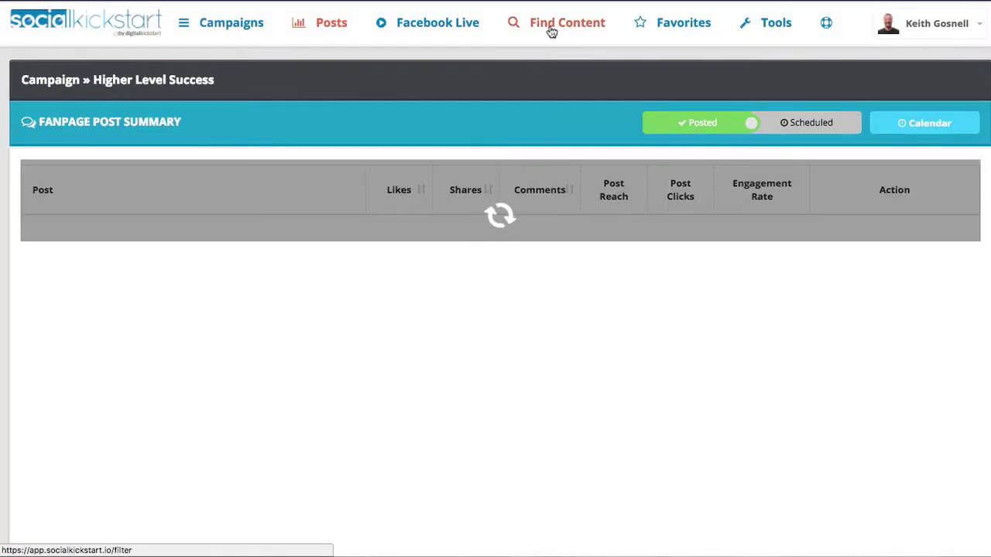
click(551, 31)
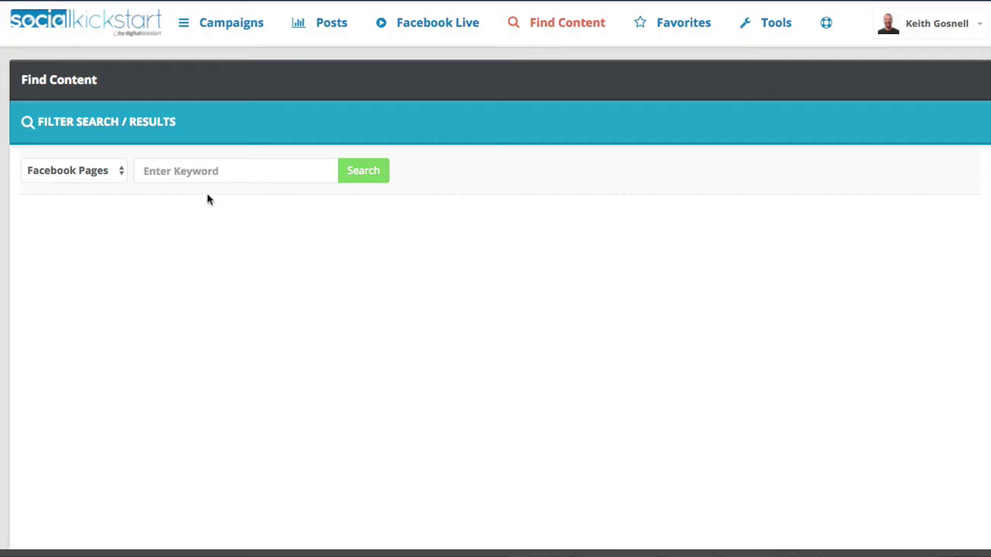
click(214, 179)
text(sports)
key(Return)
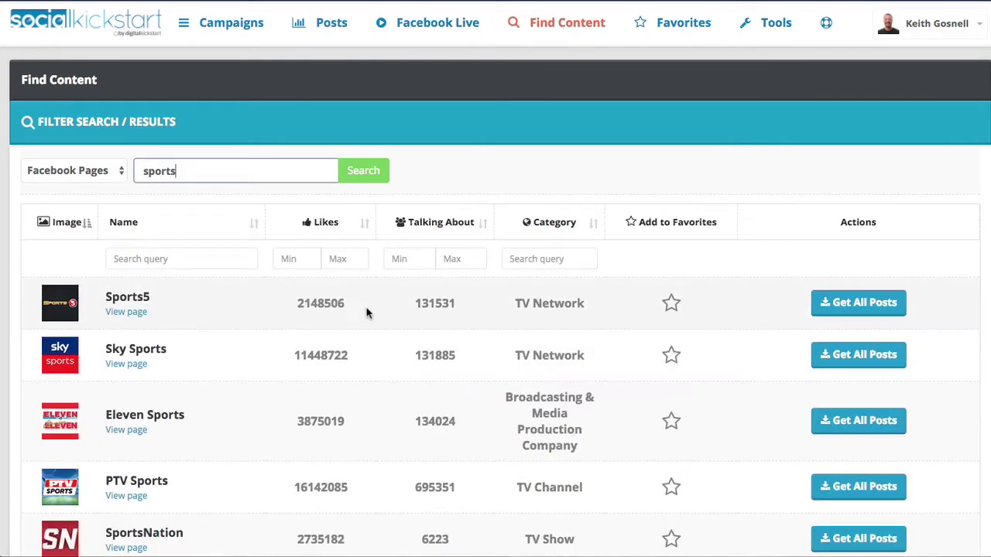
click(832, 313)
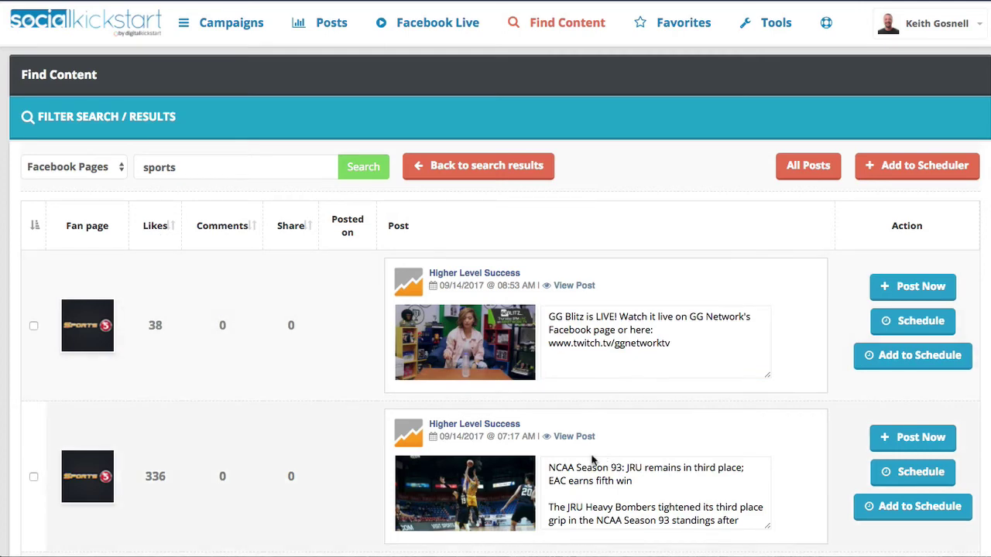
Open the add-to-schedule form for the "NCAA Season 93" post, examine its list and post details, and close it
scroll(594, 460, down, 1)
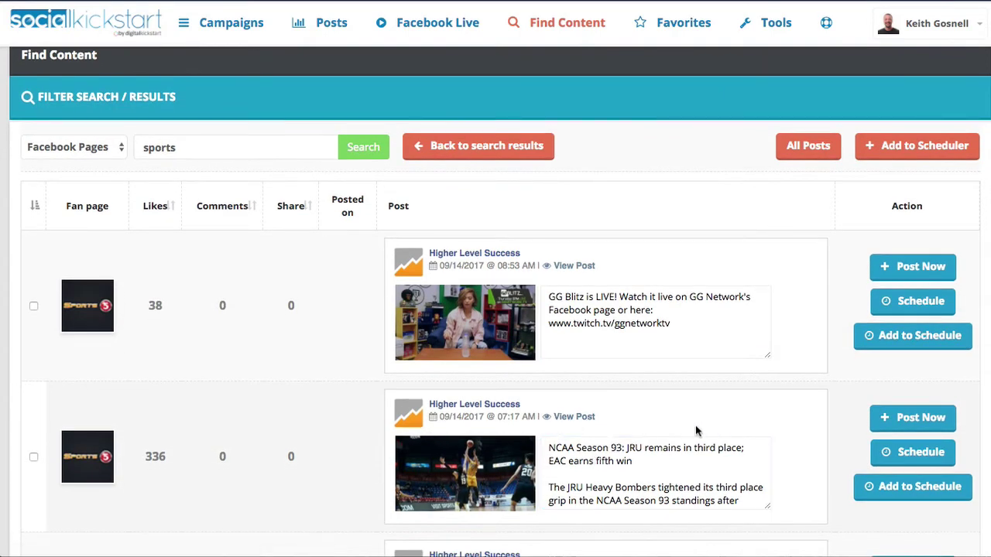
scroll(695, 431, down, 2)
click(898, 405)
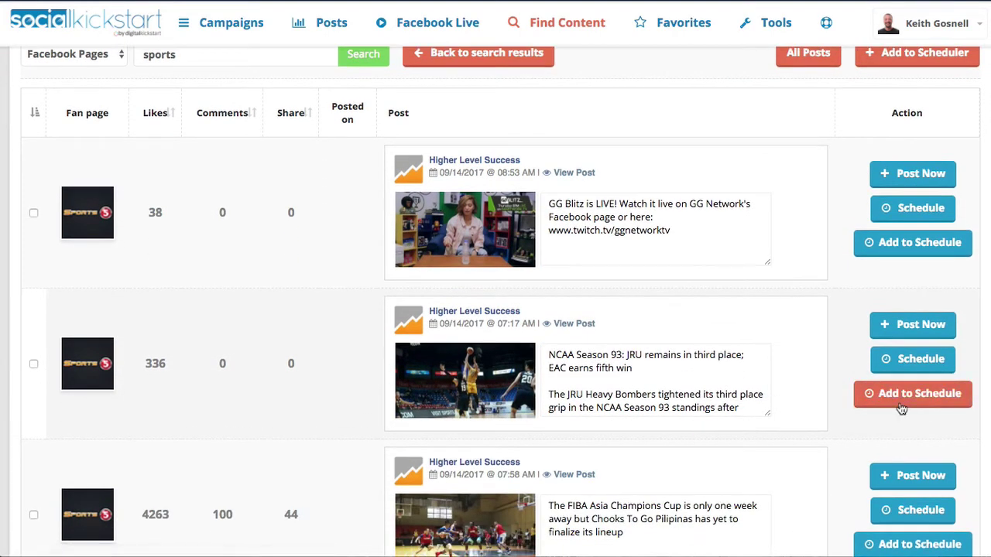
scroll(800, 354, down, 1)
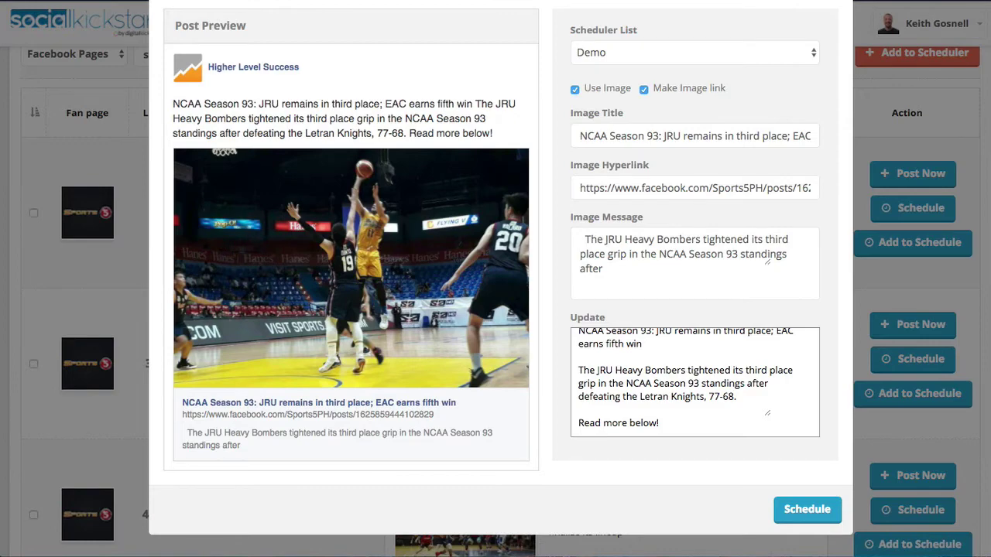
key(Escape)
Set the "NCAA Season 93" post's individual schedule time to 2017/09/14 12:12 and close the form without scheduling
click(921, 361)
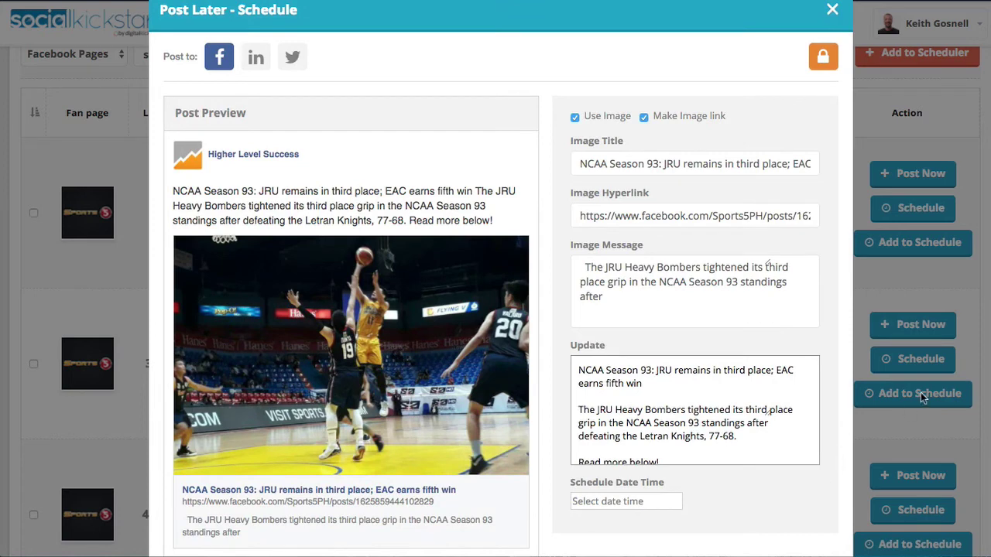
click(611, 502)
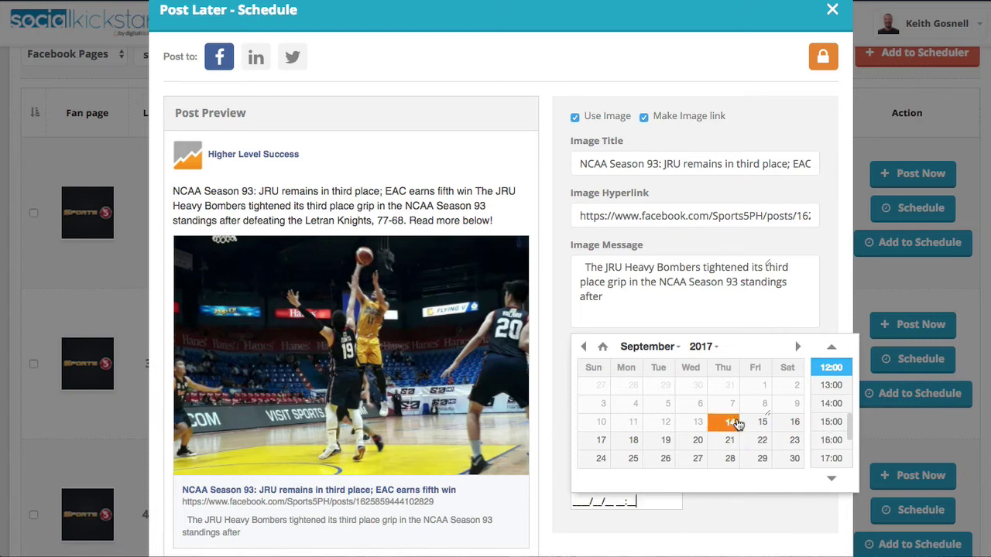
click(735, 425)
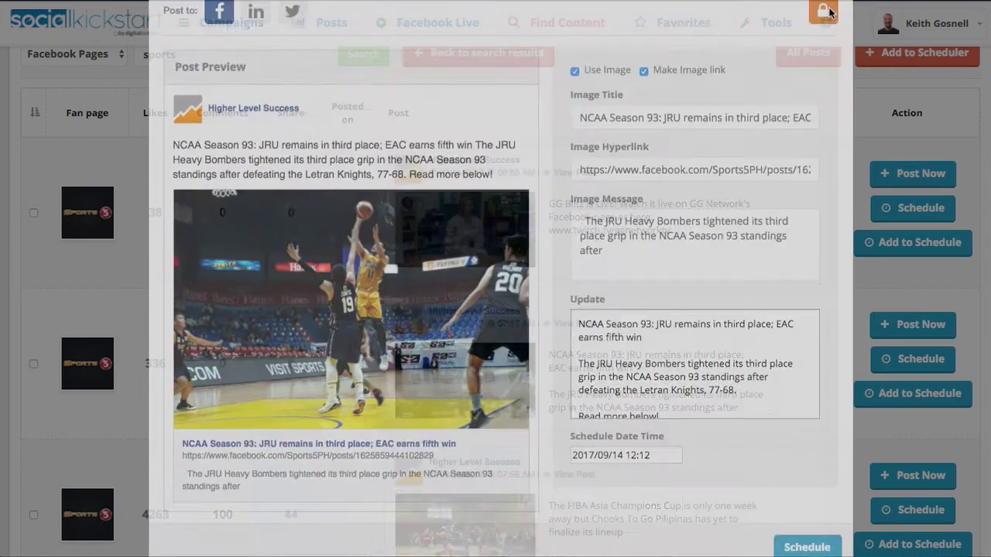
Add the "NCAA Season 93" post to the Demo scheduler list
click(905, 392)
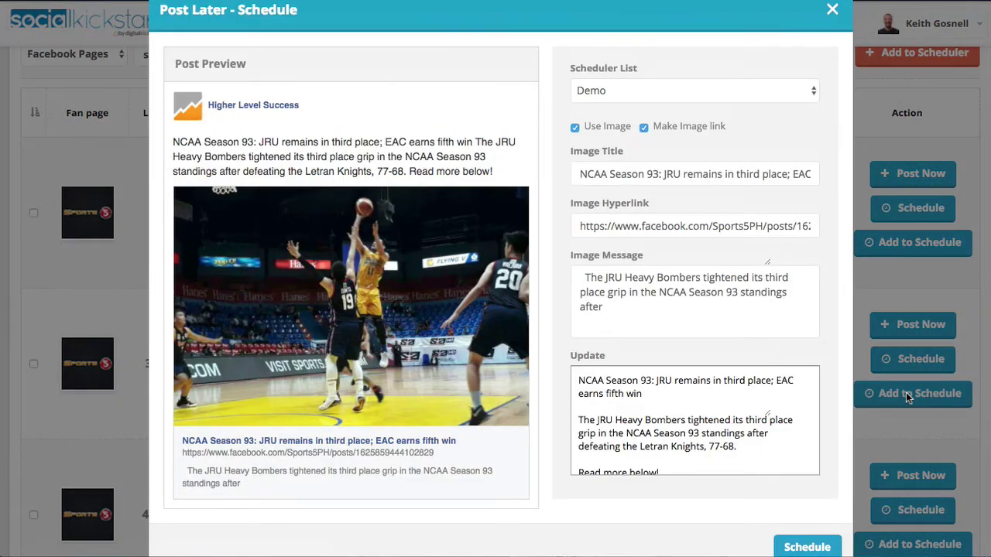
click(697, 92)
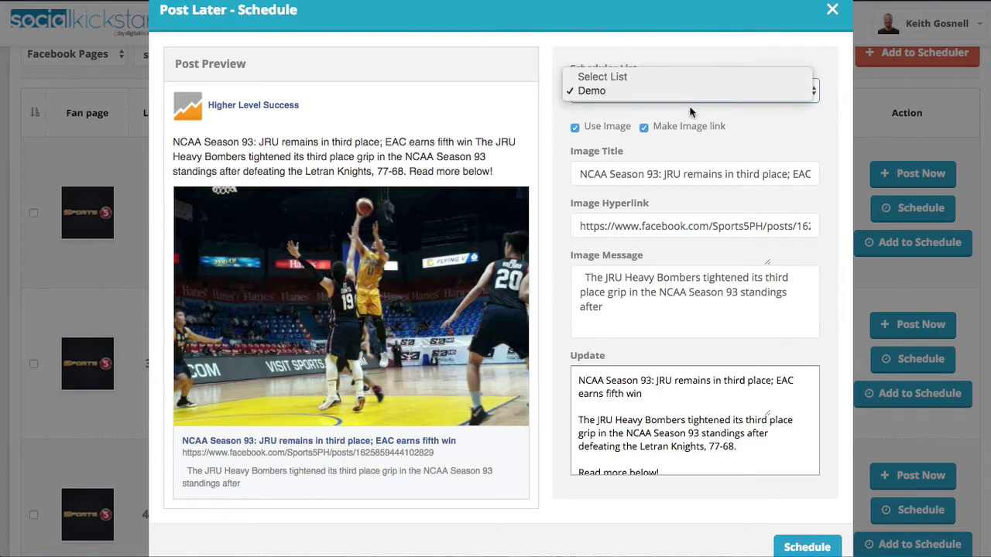
click(620, 90)
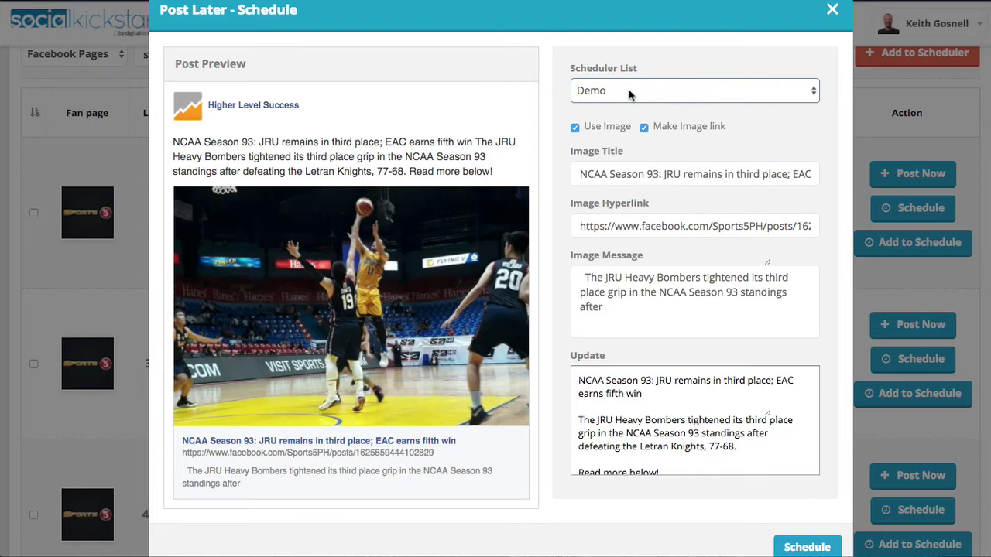
scroll(628, 94, down, 1)
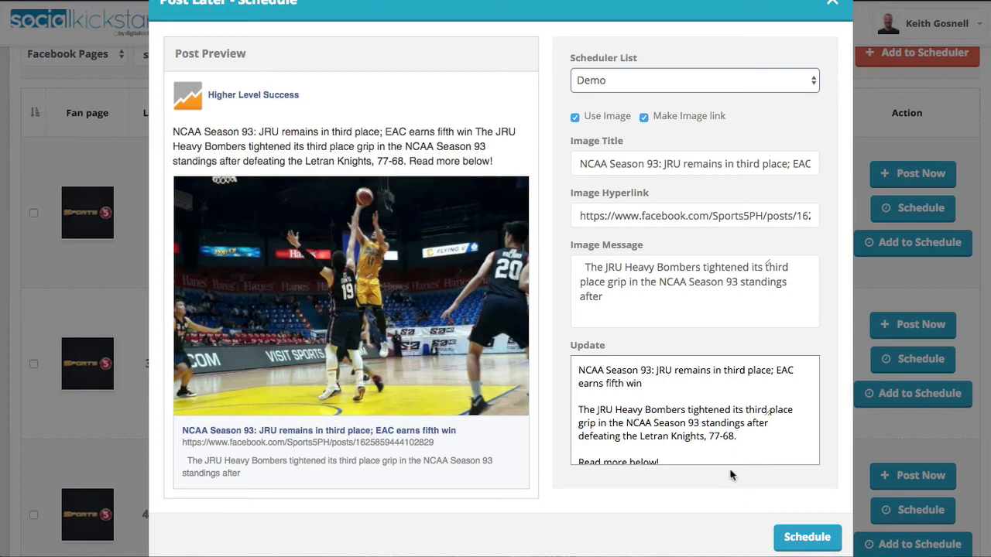
click(794, 546)
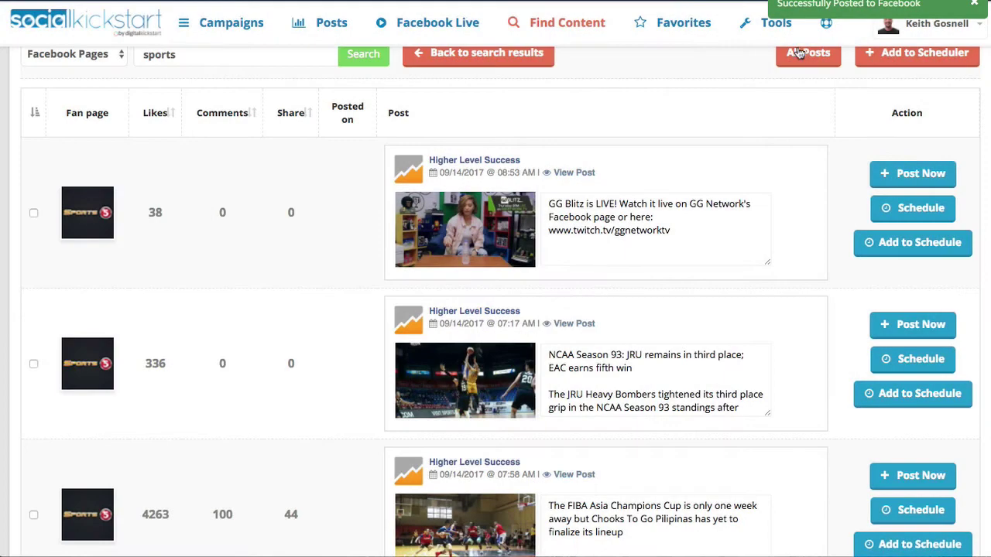
View the posts scheduled in the Demo schedule from the Scheduler, and return to all lists
click(974, 6)
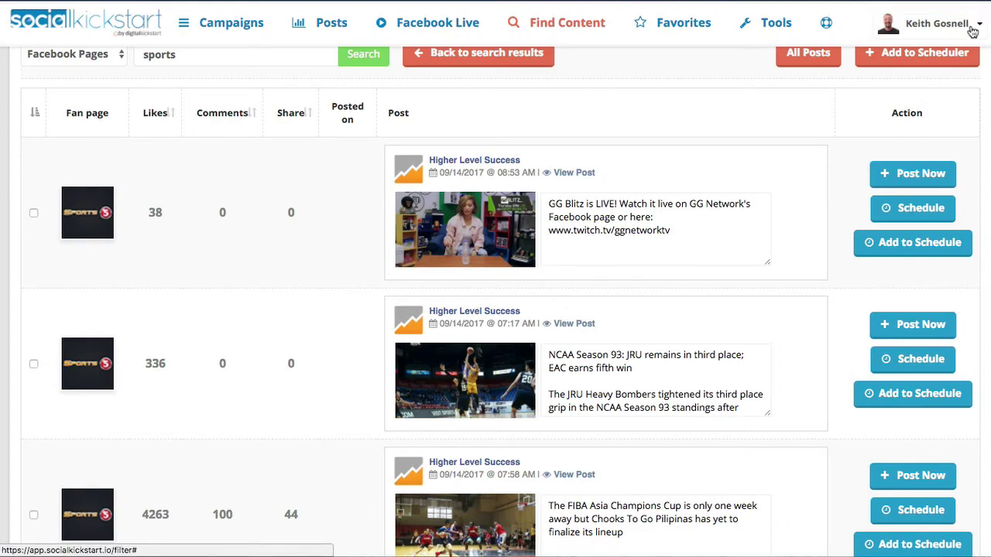
click(978, 24)
click(917, 98)
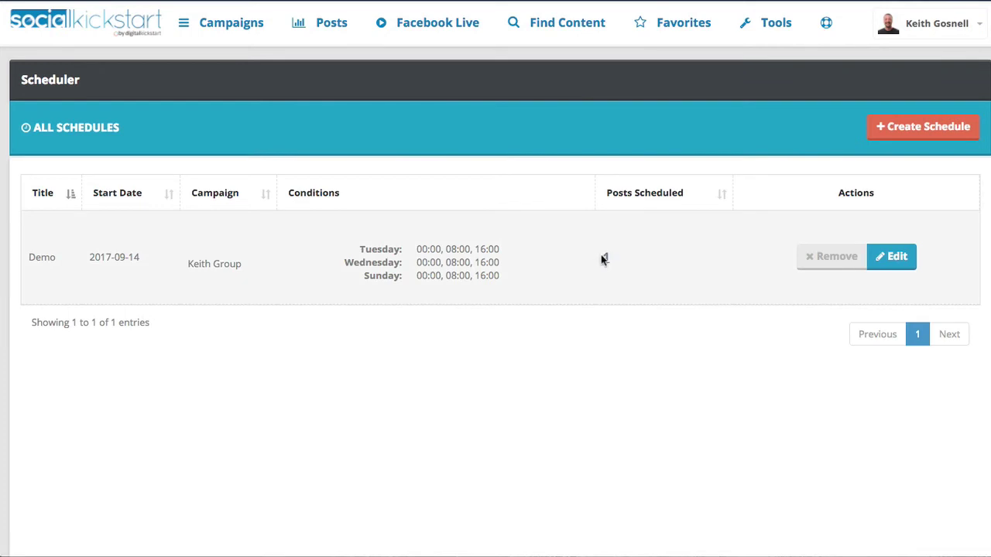
click(604, 259)
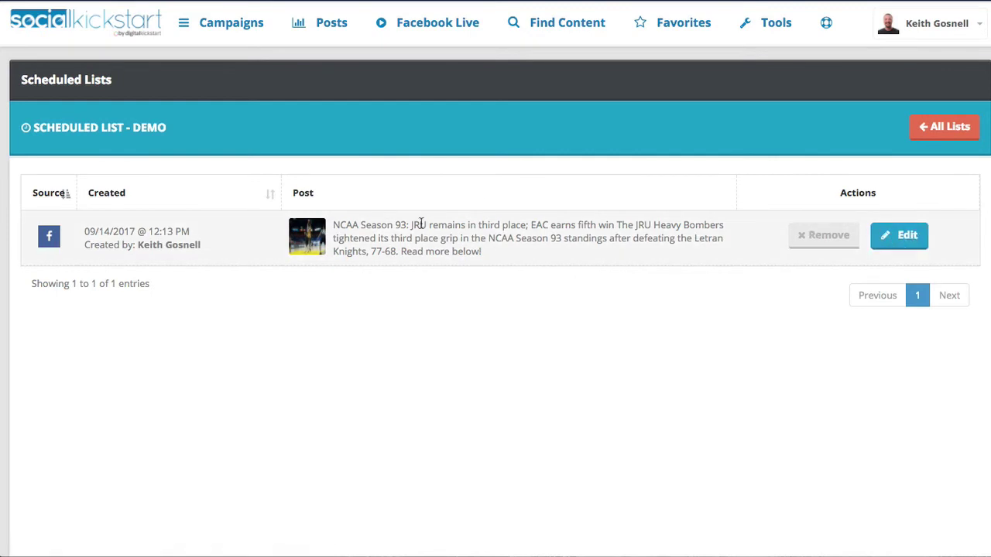
click(954, 129)
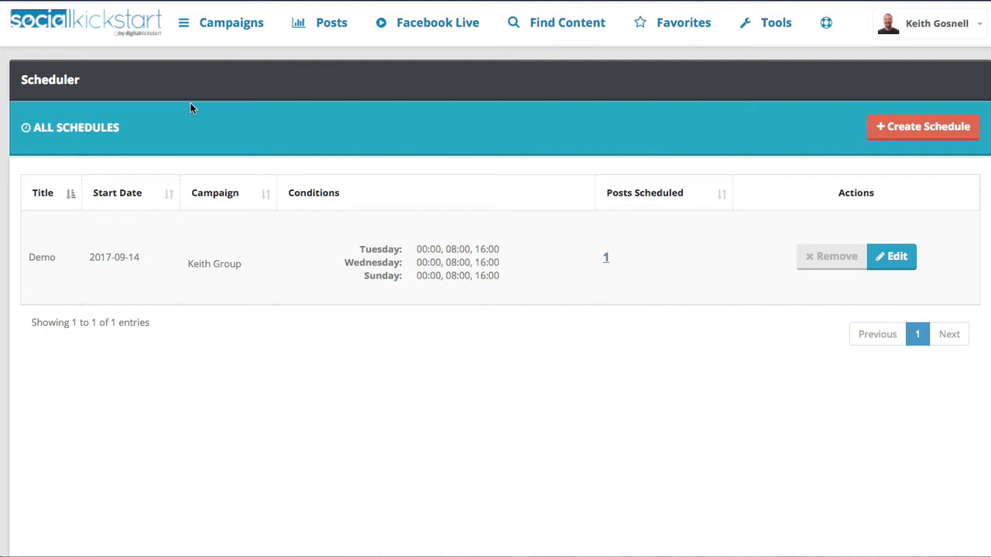
Open the Favorites and examine the Barstool Sports entry and its available actions
click(670, 29)
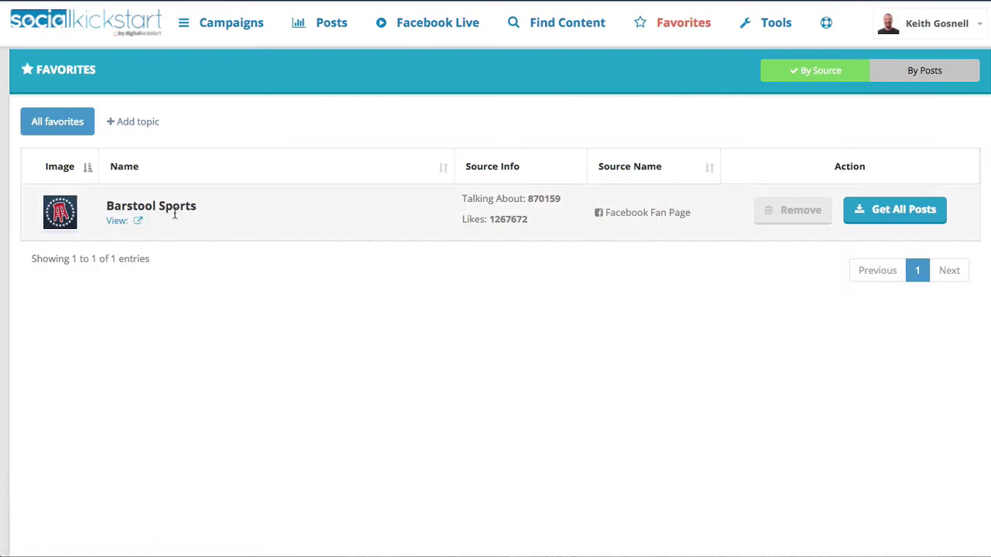
scroll(704, 224, down, 1)
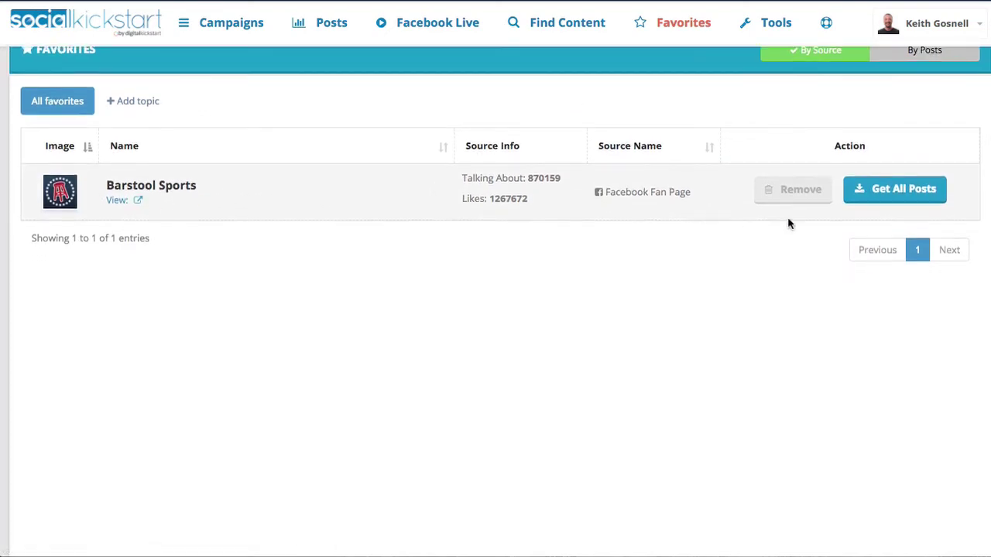
scroll(571, 212, up, 1)
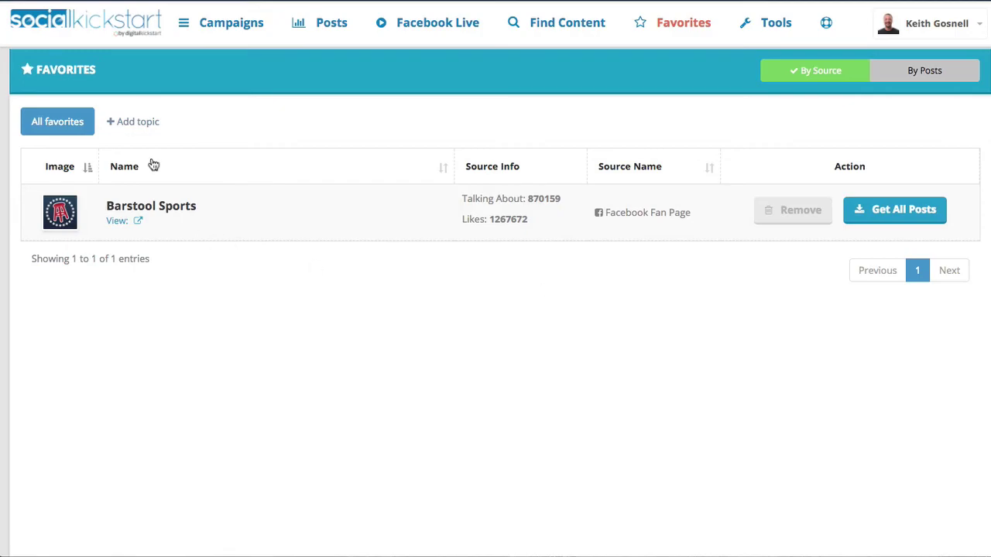
Examine the Create Topic form's title and favorites fields, close it unsaved, and view the favorites by posts and again by source
click(138, 121)
scroll(372, 147, down, 1)
click(327, 84)
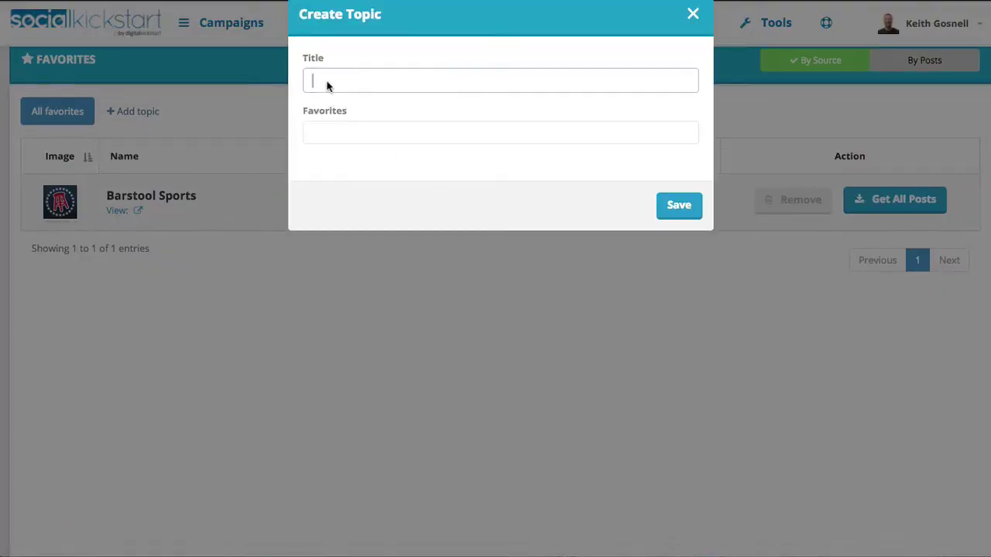
click(336, 136)
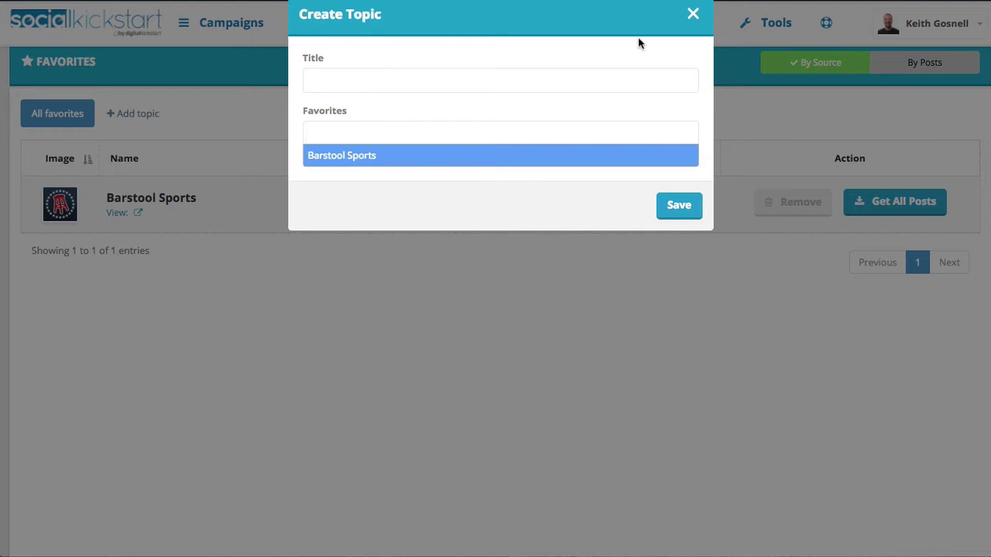
click(693, 15)
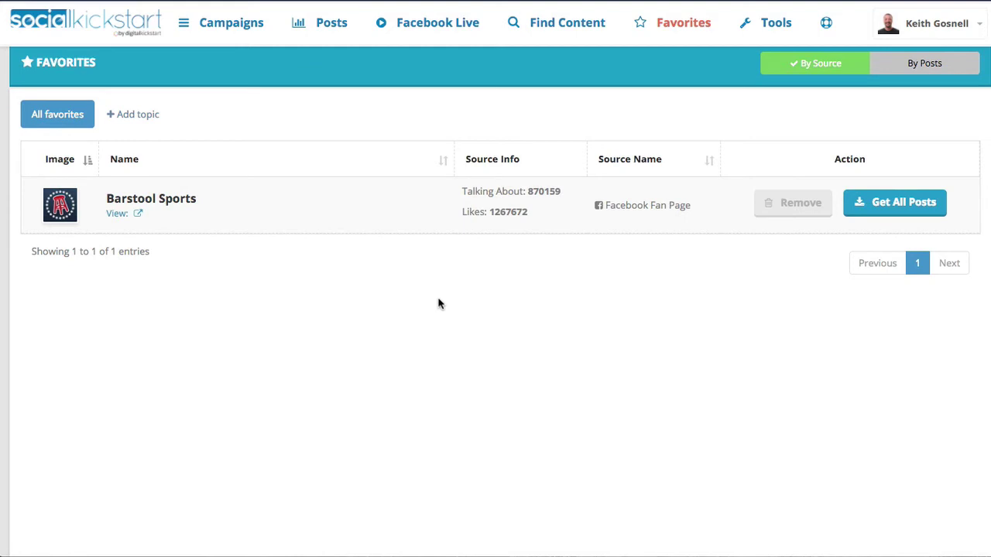
click(923, 68)
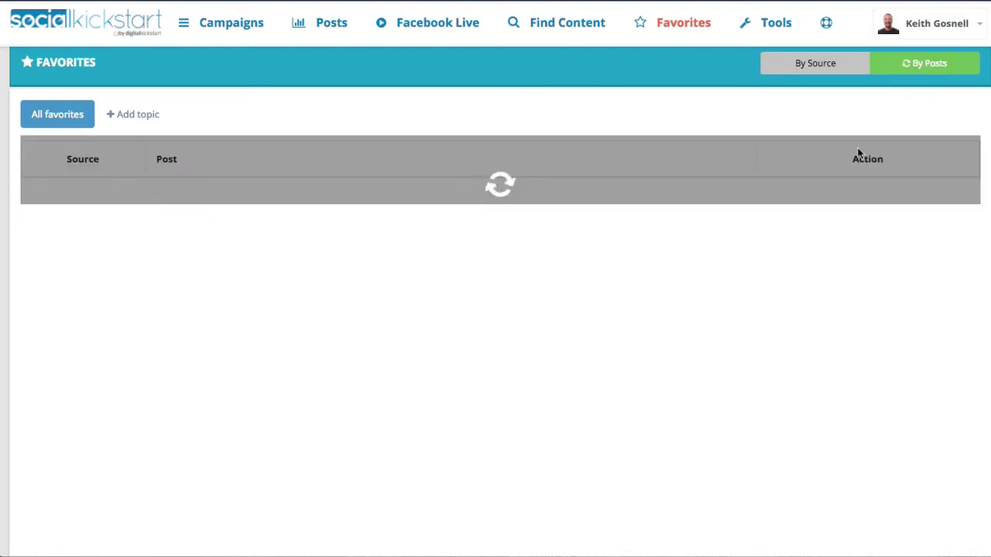
click(816, 76)
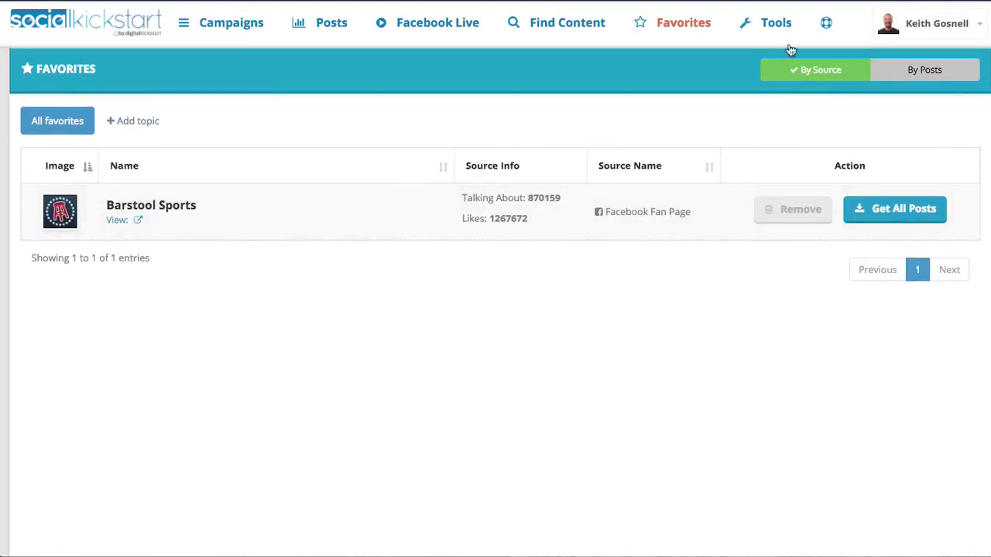
Search Teespring Research in the Tools section for "sports" and examine the shirt designs, prices and end dates
click(770, 23)
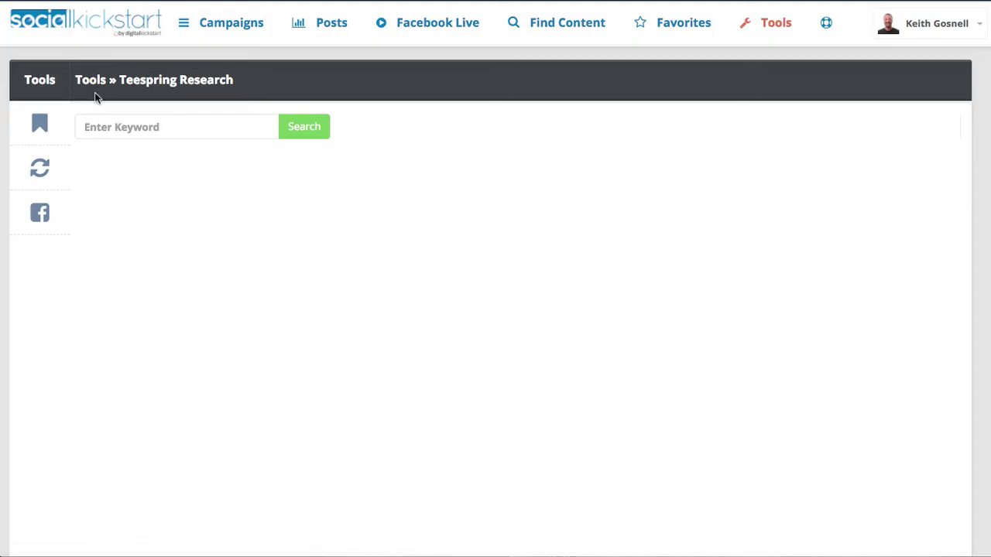
click(44, 125)
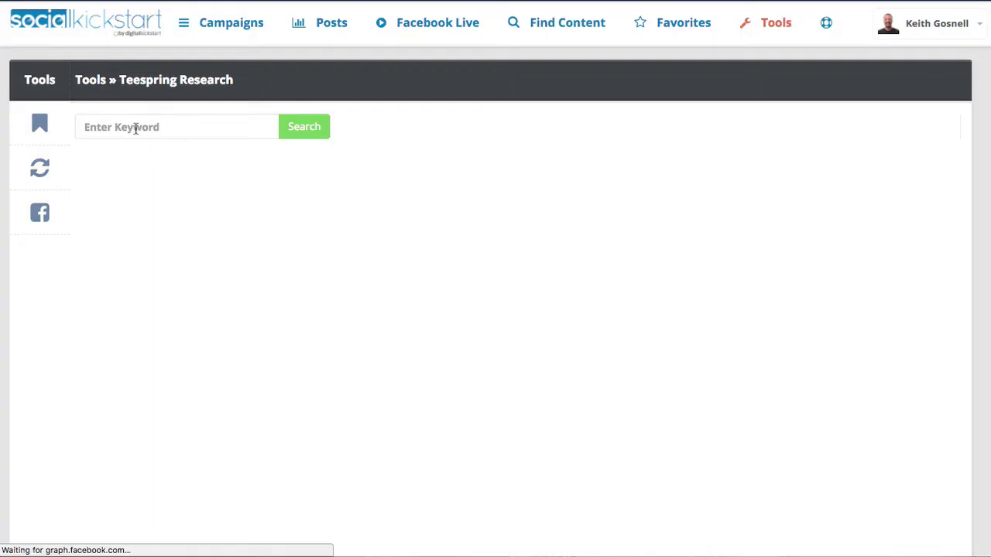
click(135, 129)
text(sports)
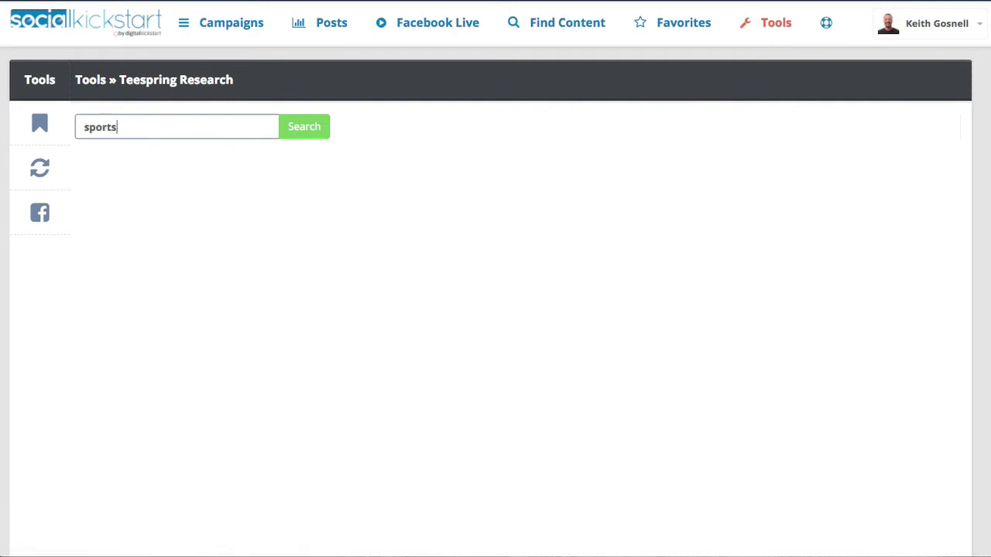
key(Return)
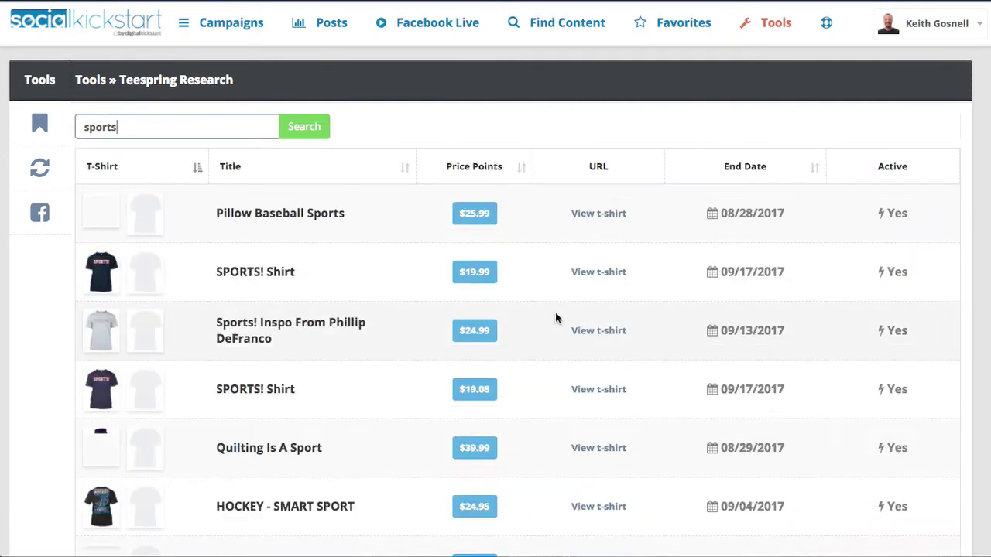
mouse_move(97, 239)
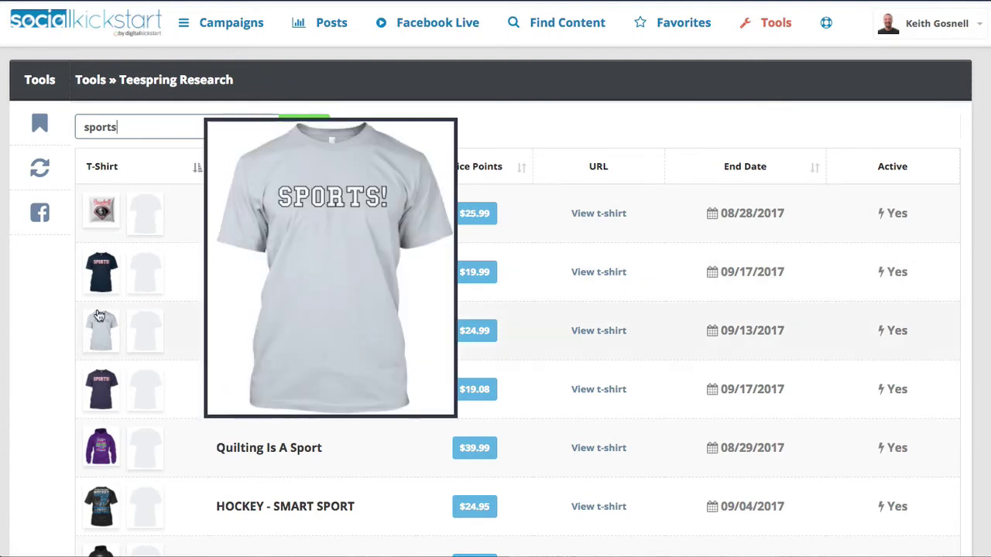
scroll(531, 284, down, 2)
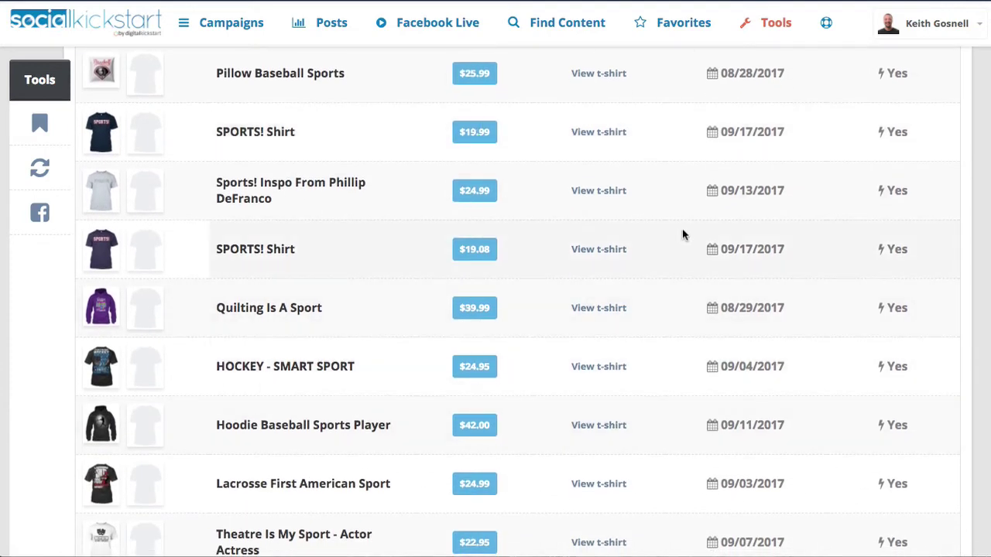
scroll(435, 379, down, 5)
scroll(435, 376, up, 7)
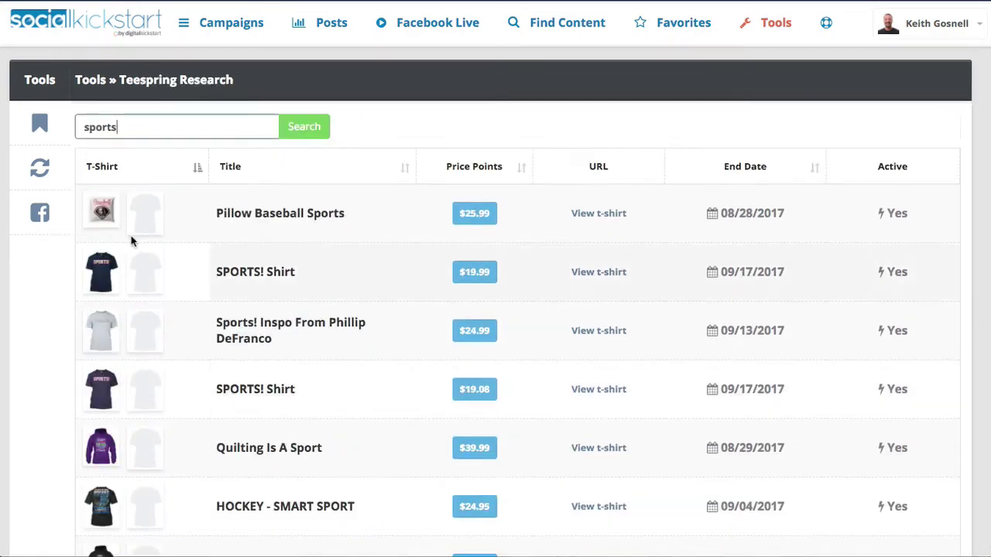
Examine the Retargeting tool's new-audience form, covering audience name, re-targeting pixel and landing page, and close it without saving
click(33, 169)
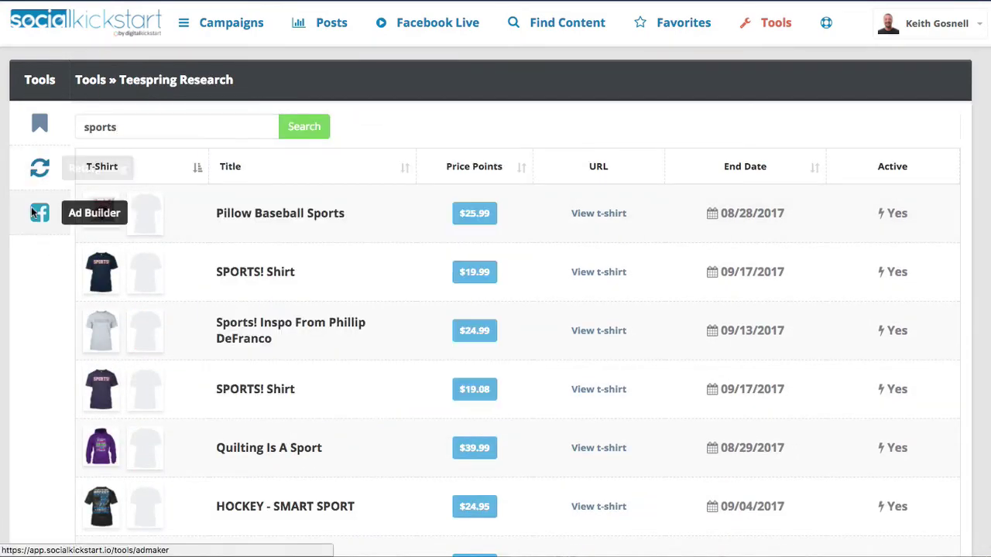
click(860, 130)
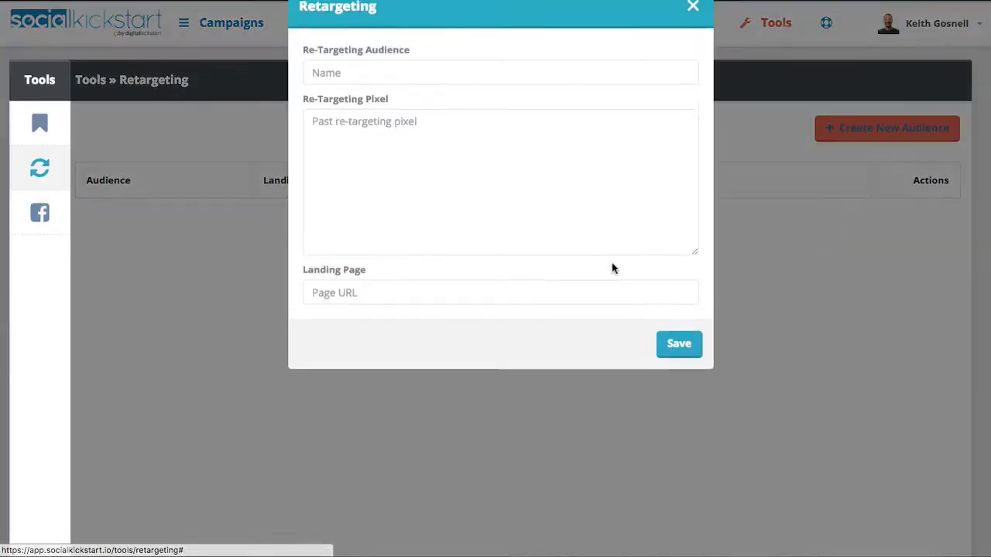
click(341, 81)
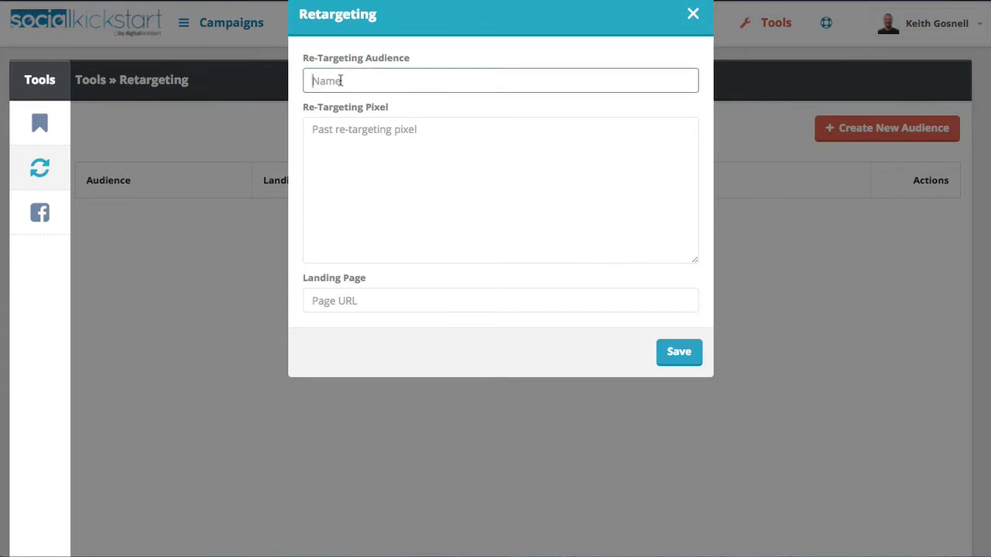
click(366, 131)
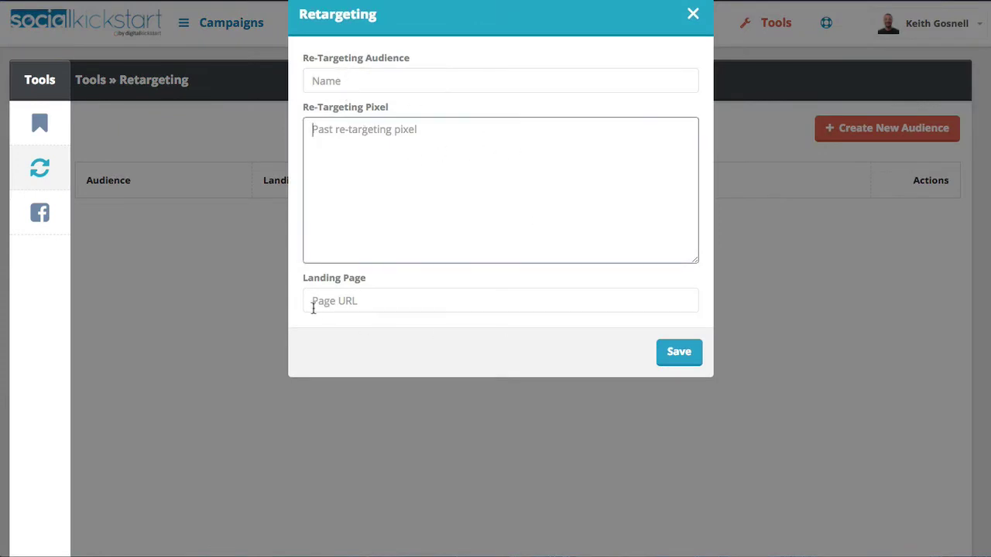
click(346, 304)
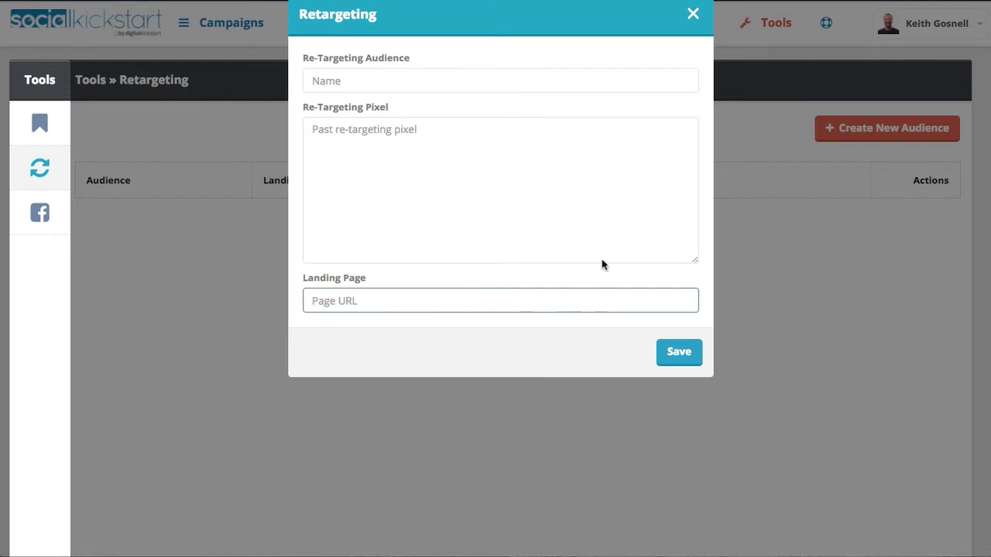
click(689, 17)
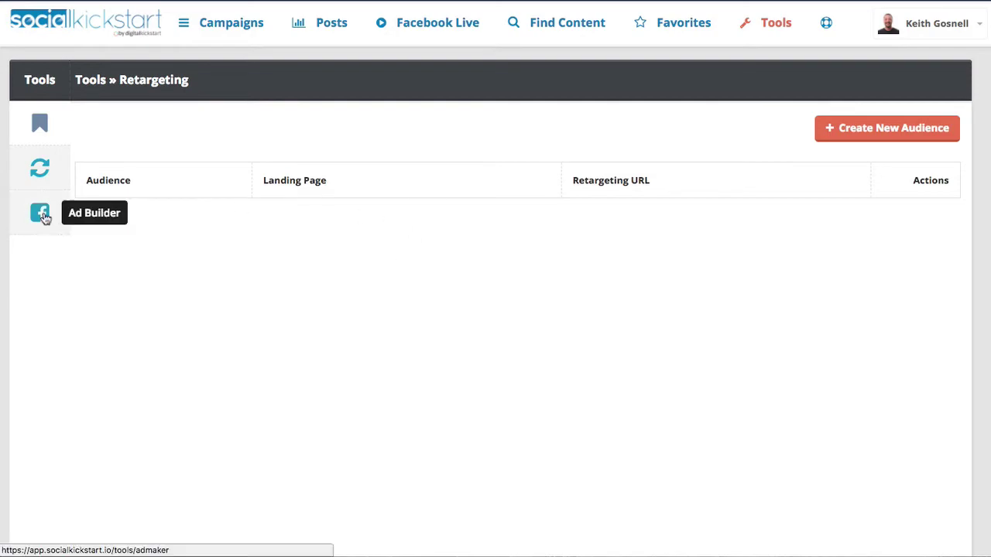
Start a new ad in the Ad Builder and view the image-change options for the first layer, leaving its image unchanged
click(42, 216)
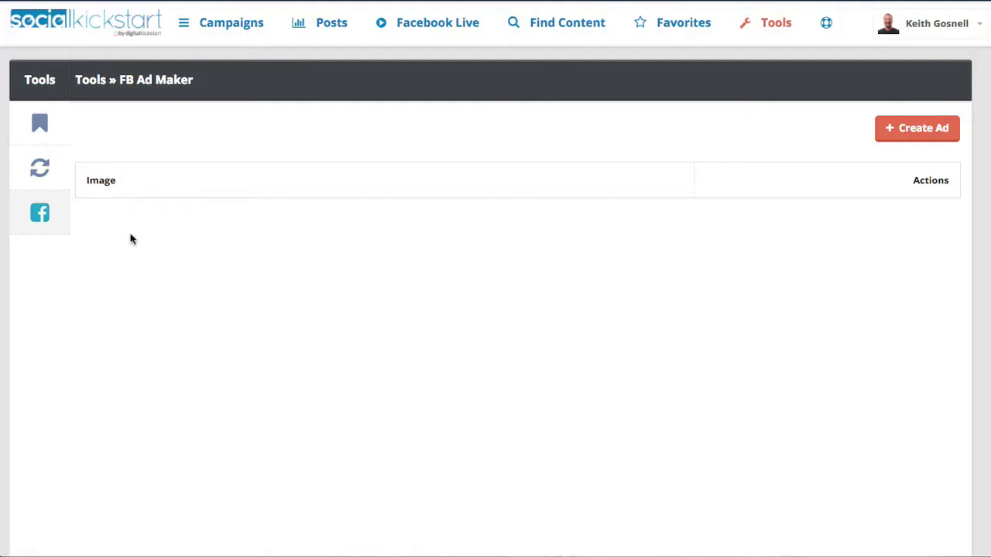
click(914, 138)
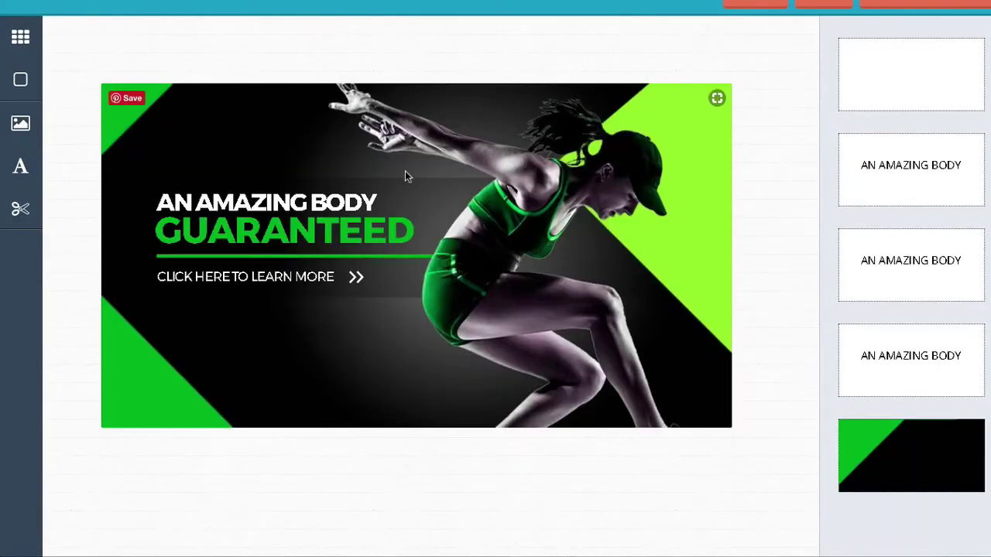
mouse_move(919, 80)
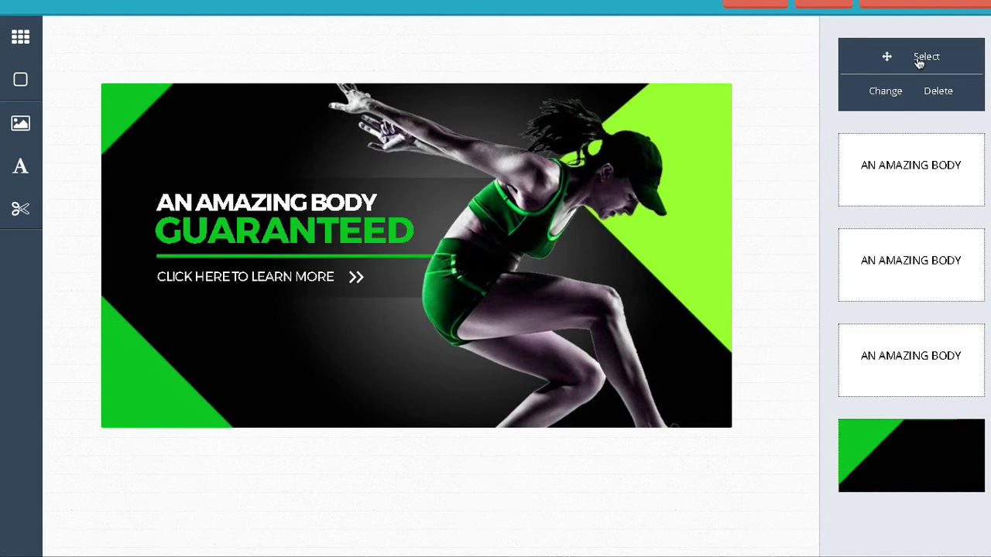
click(885, 91)
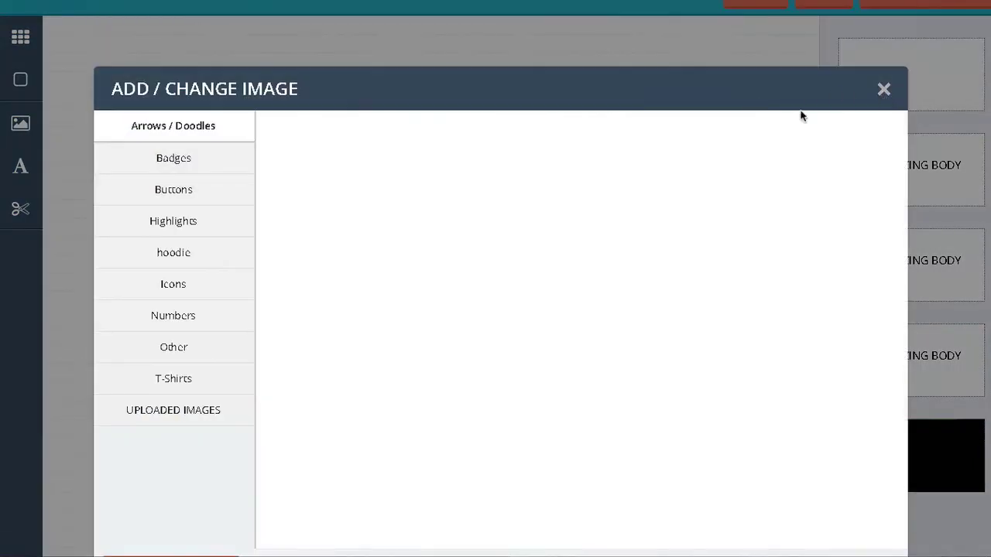
click(884, 91)
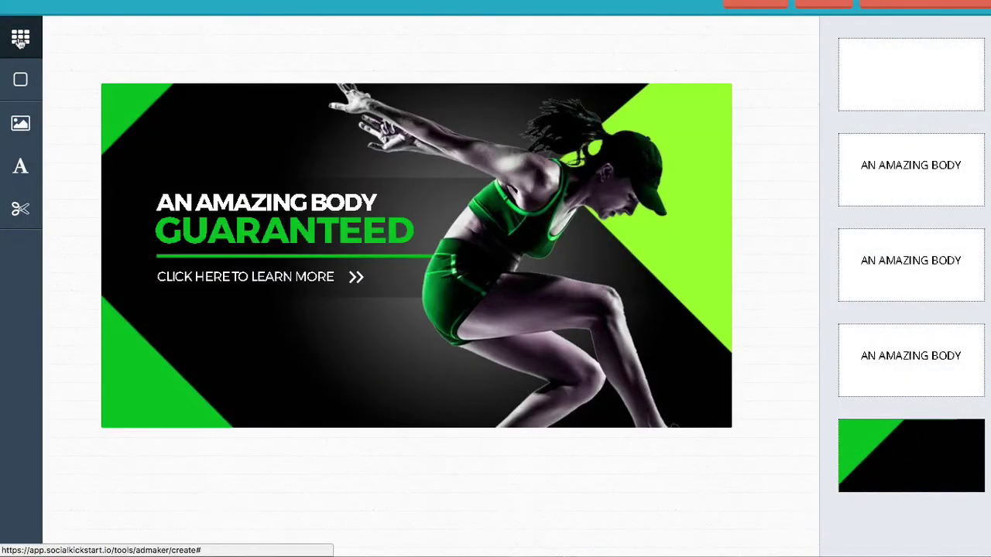
Browse the ad template gallery and close it without selecting a template
click(21, 39)
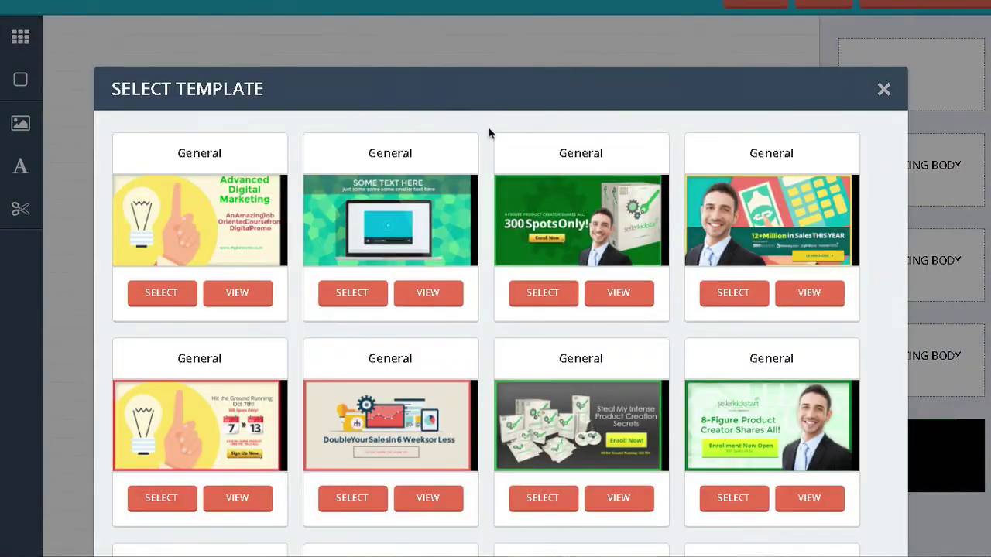
scroll(487, 279, down, 9)
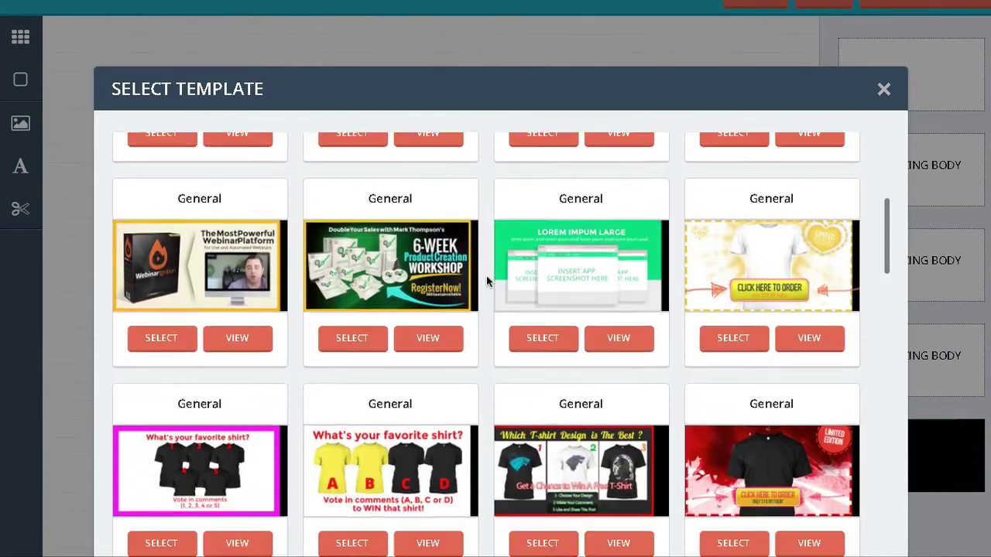
scroll(487, 276, down, 12)
scroll(486, 276, up, 9)
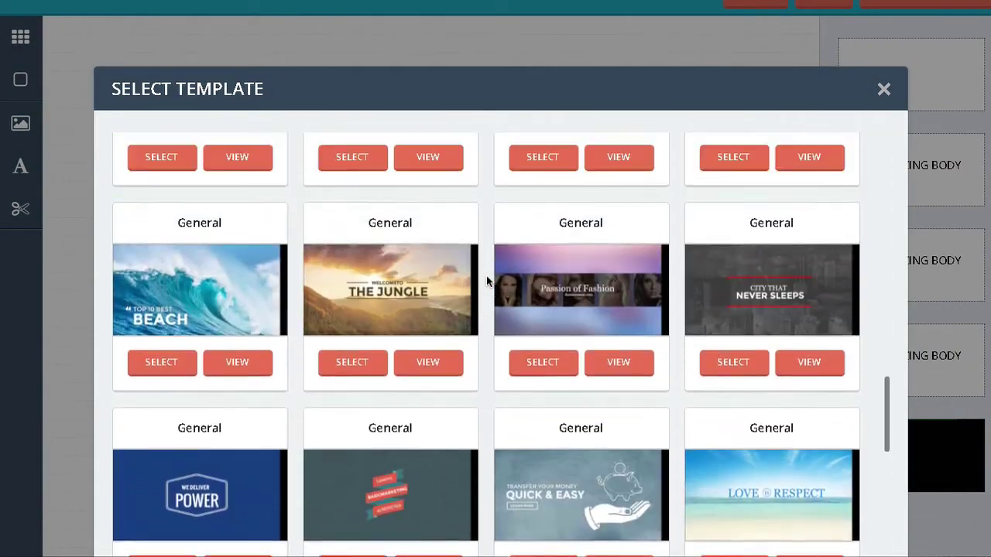
scroll(487, 276, up, 8)
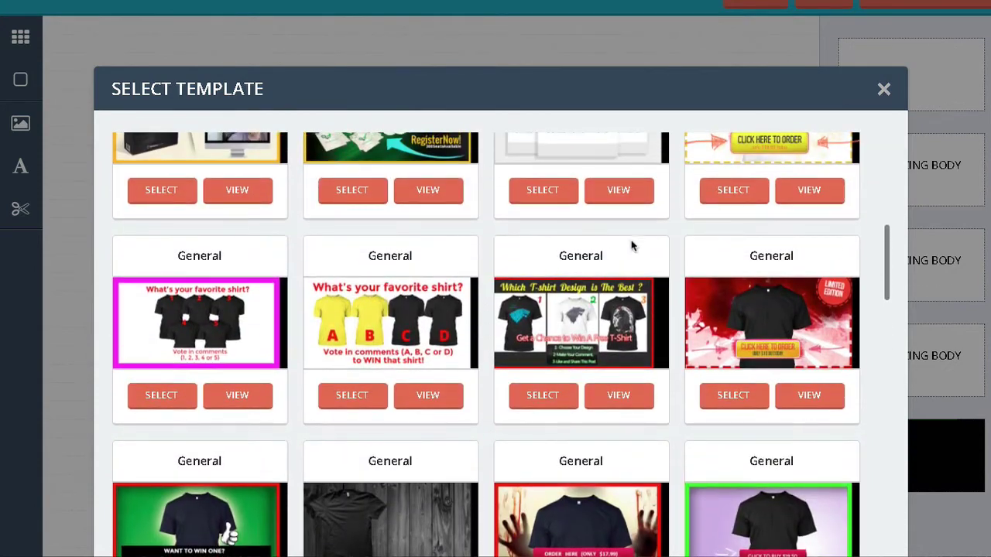
click(883, 89)
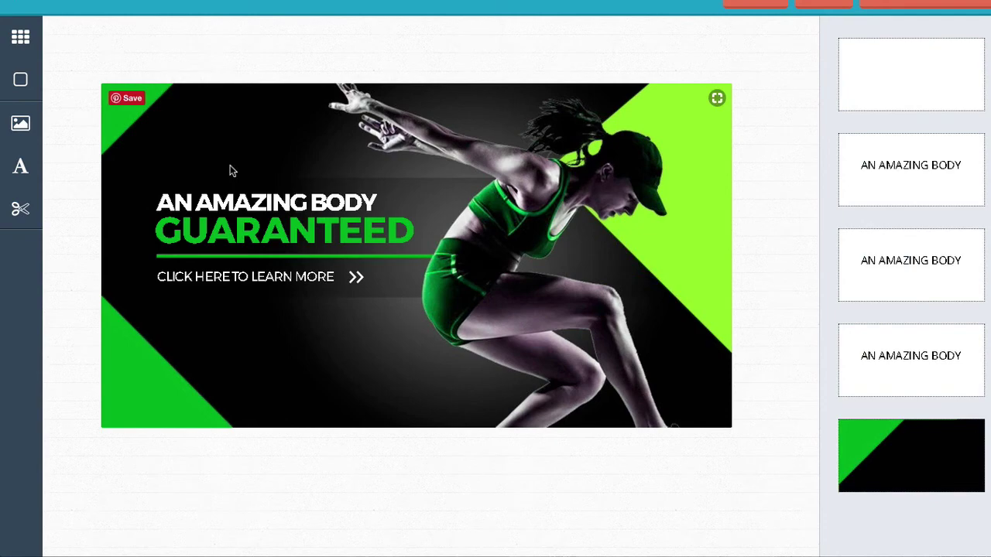
Move the background layer above the first text layer and return it to the bottom of the layer stack
mouse_move(925, 440)
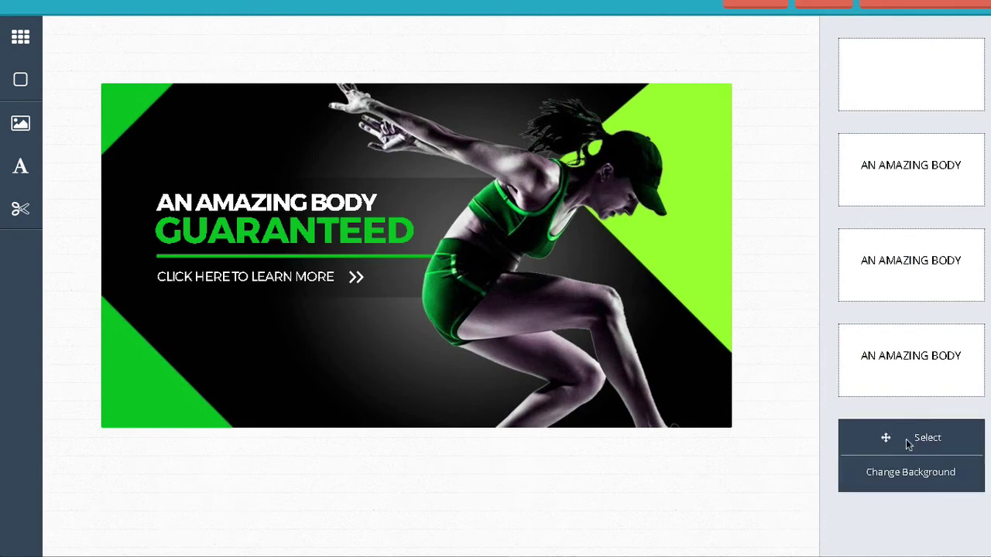
drag(913, 438, 919, 200)
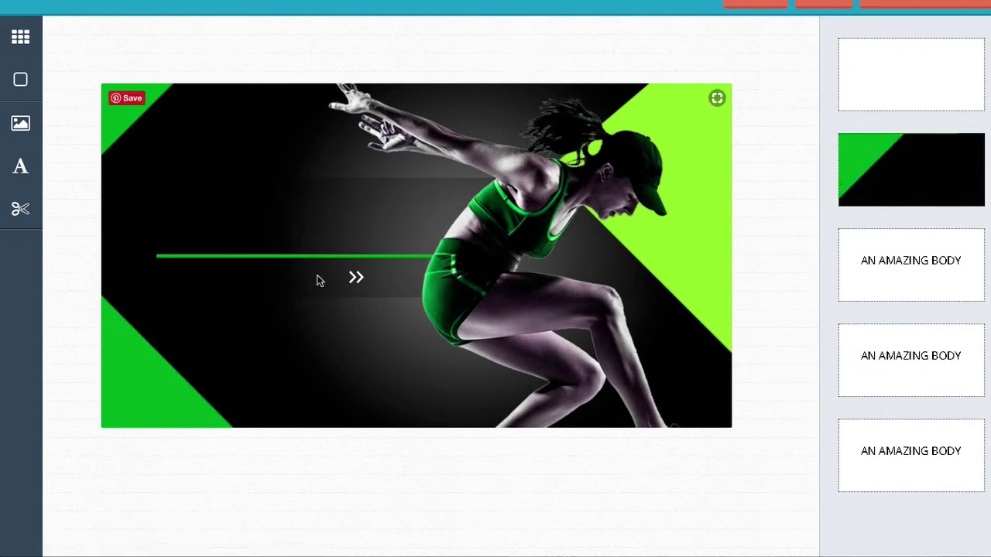
mouse_move(933, 147)
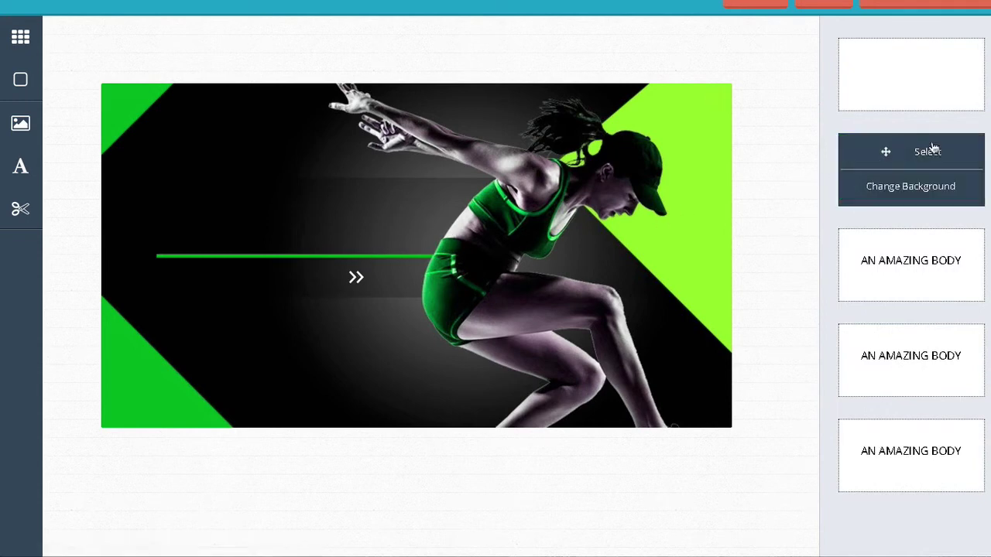
drag(929, 155, 929, 449)
mouse_move(976, 348)
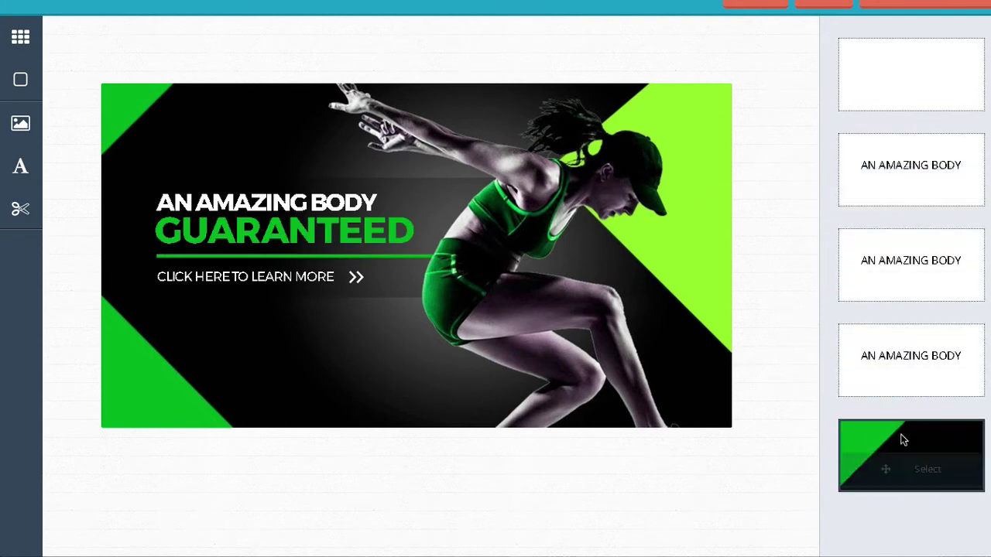
mouse_move(933, 70)
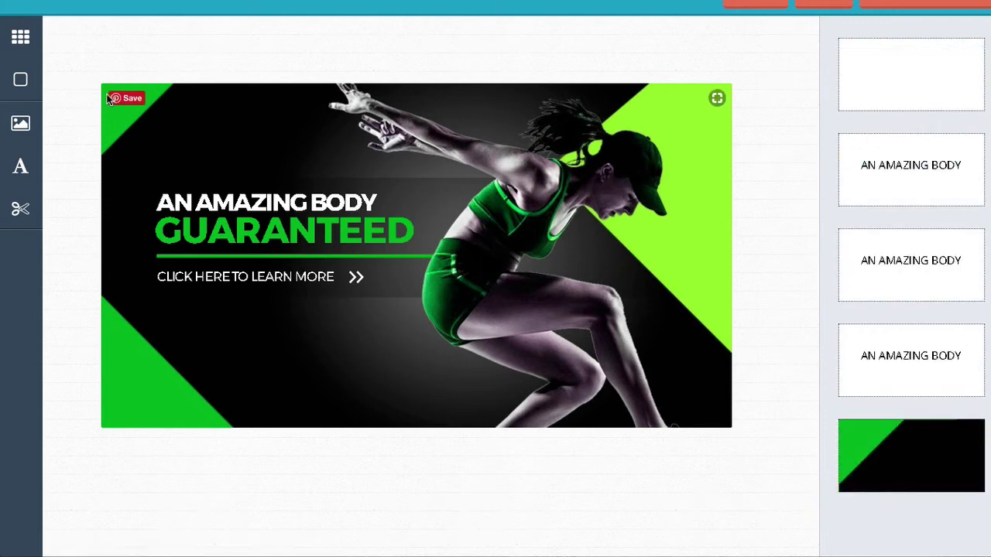
Set the ad's border radius to 0 and review the solid, gradient and image background options
click(20, 79)
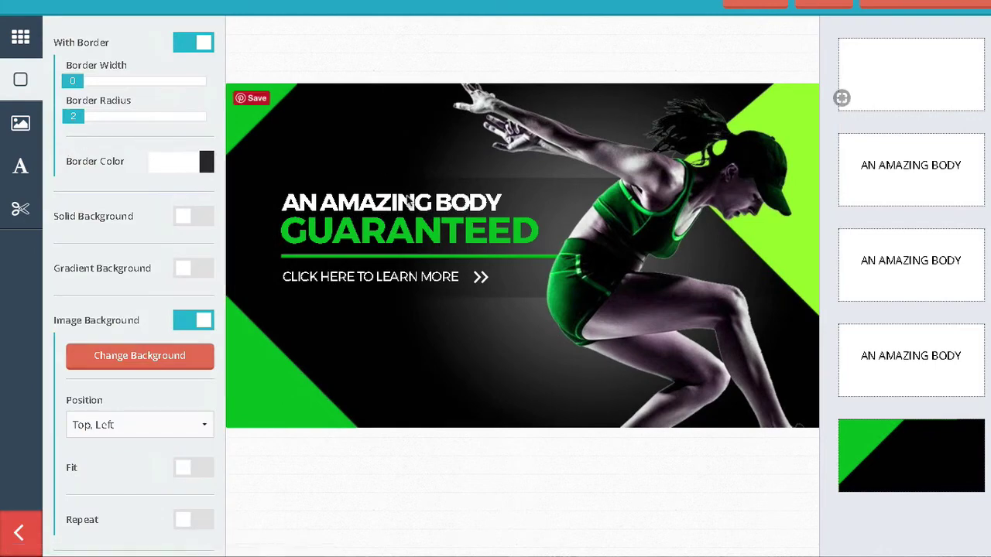
drag(89, 82, 54, 116)
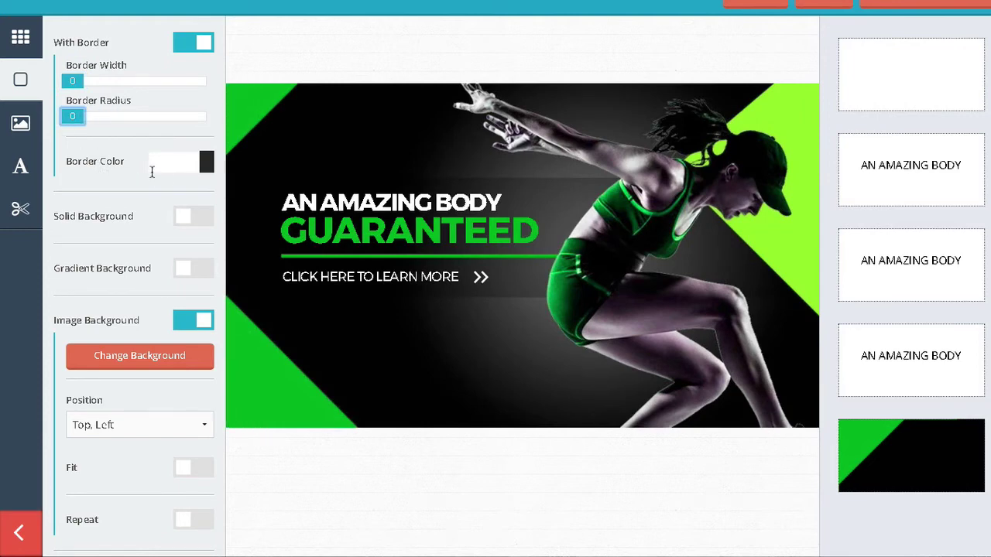
scroll(122, 267, down, 1)
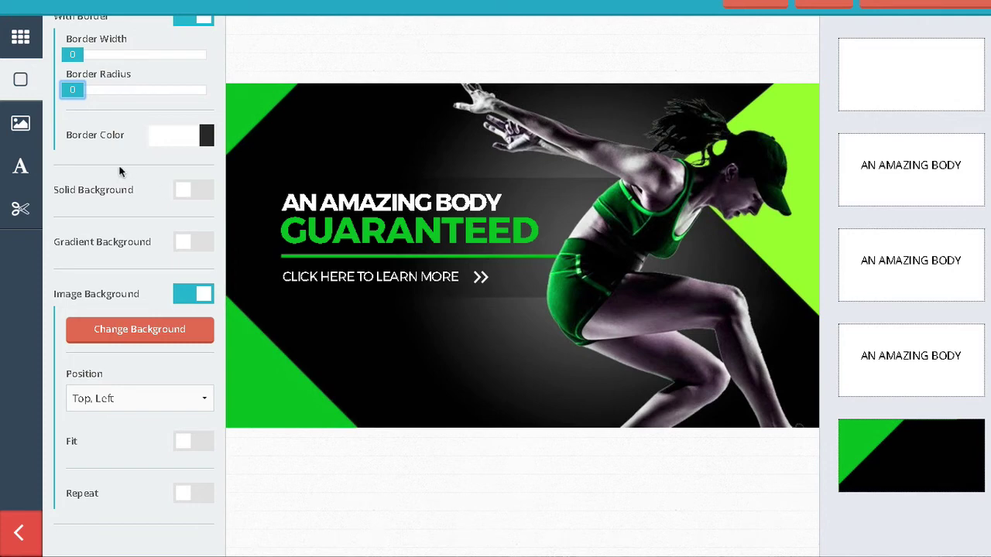
Browse the add-image library's categories, including Highlights, Numbers, T-Shirts and Uploaded Images, and close it without selecting an image
click(21, 124)
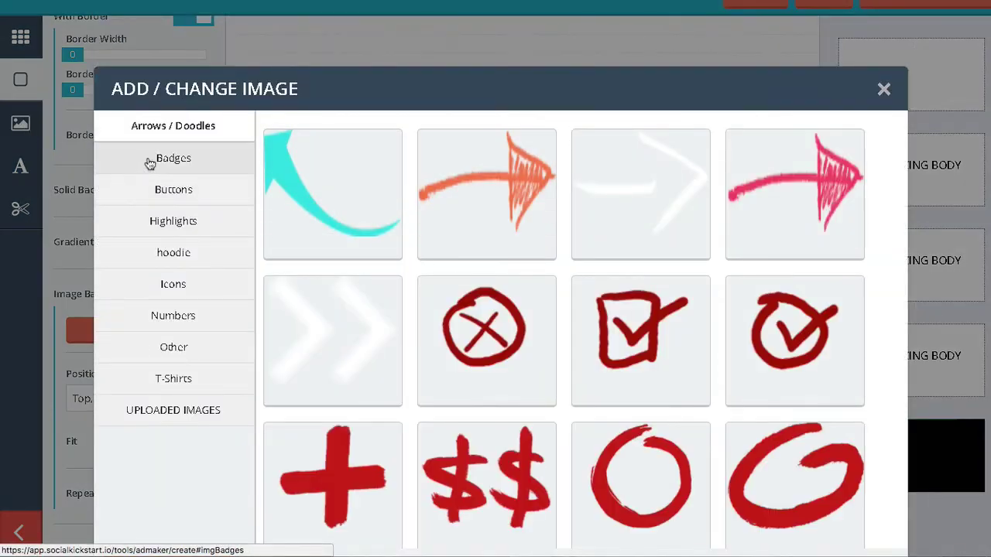
click(183, 190)
click(179, 226)
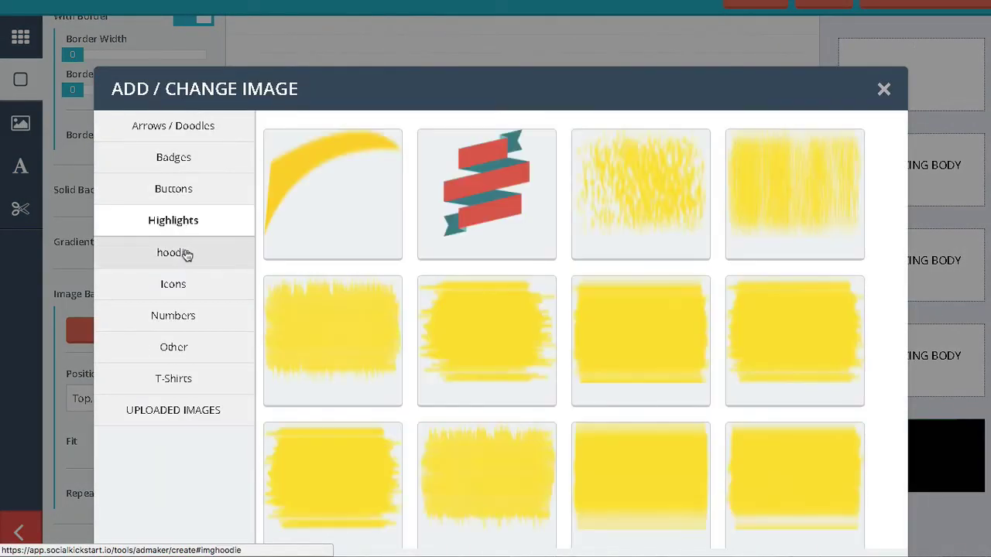
click(184, 254)
click(180, 292)
click(170, 324)
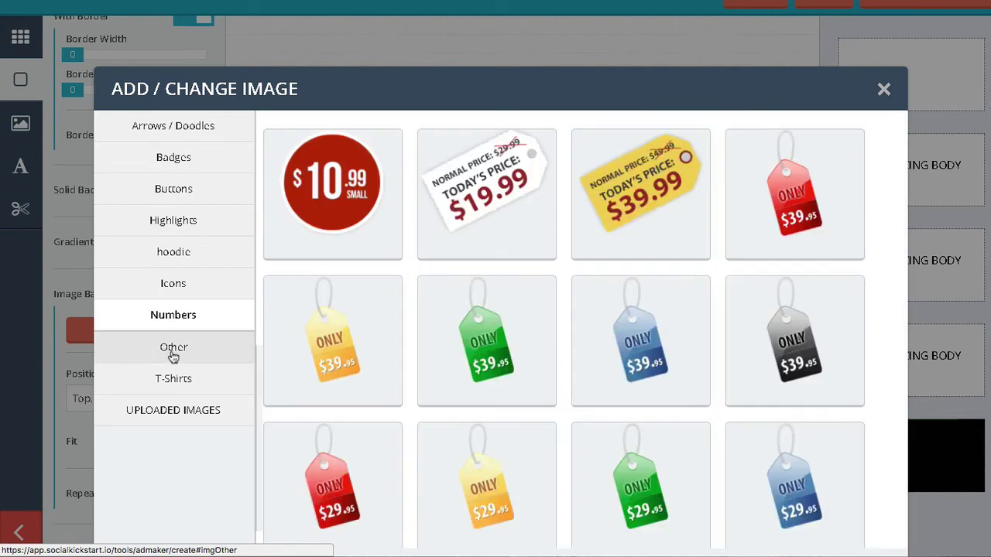
click(172, 350)
click(177, 383)
click(175, 417)
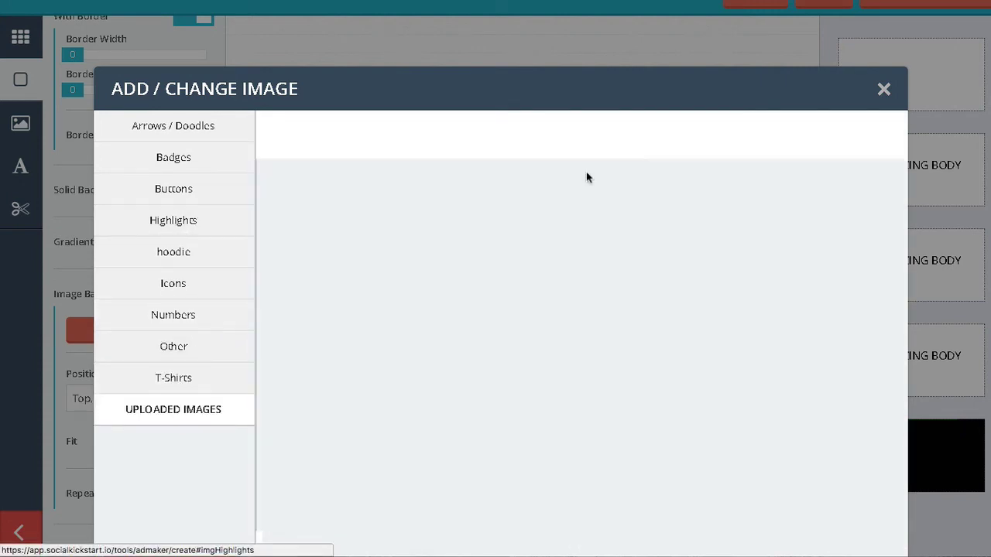
click(884, 89)
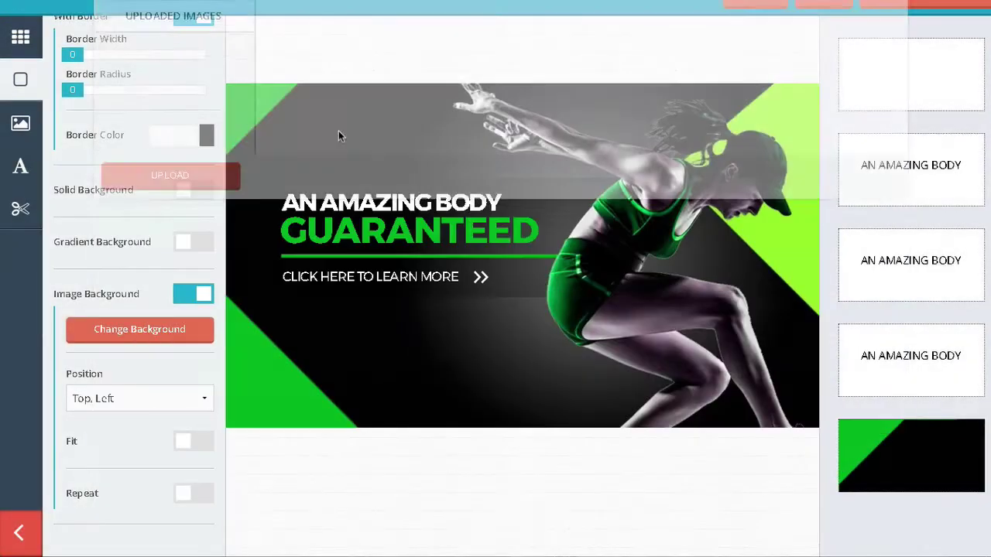
click(21, 126)
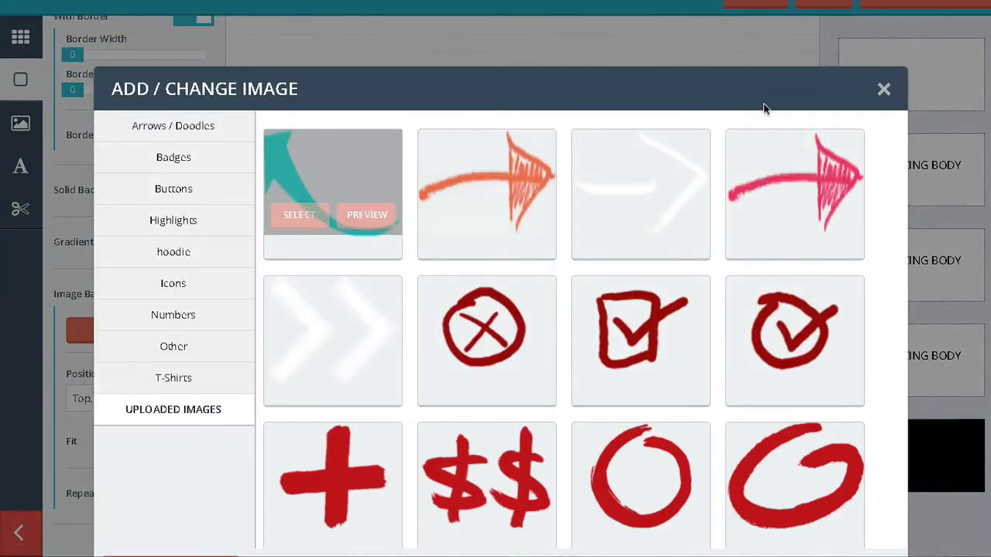
click(884, 90)
Prepare a new text element reading "Hello" in the Bevan font at size 19, aligned to the centre
click(21, 165)
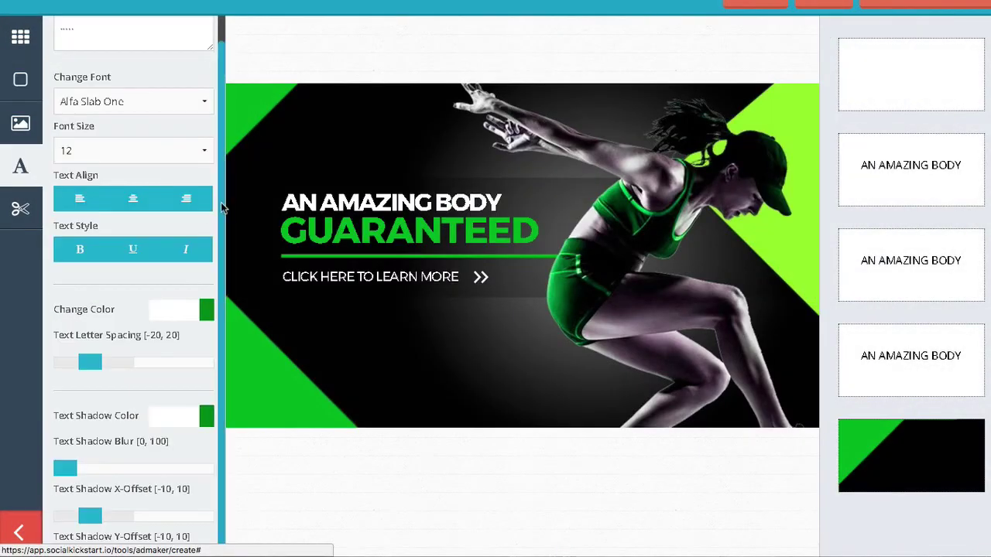
scroll(136, 199, up, 1)
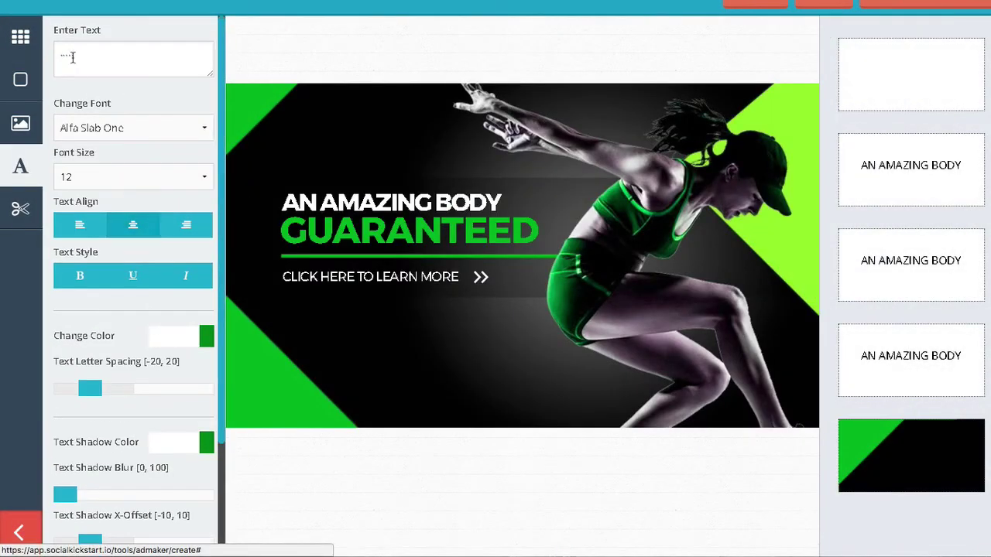
click(99, 54)
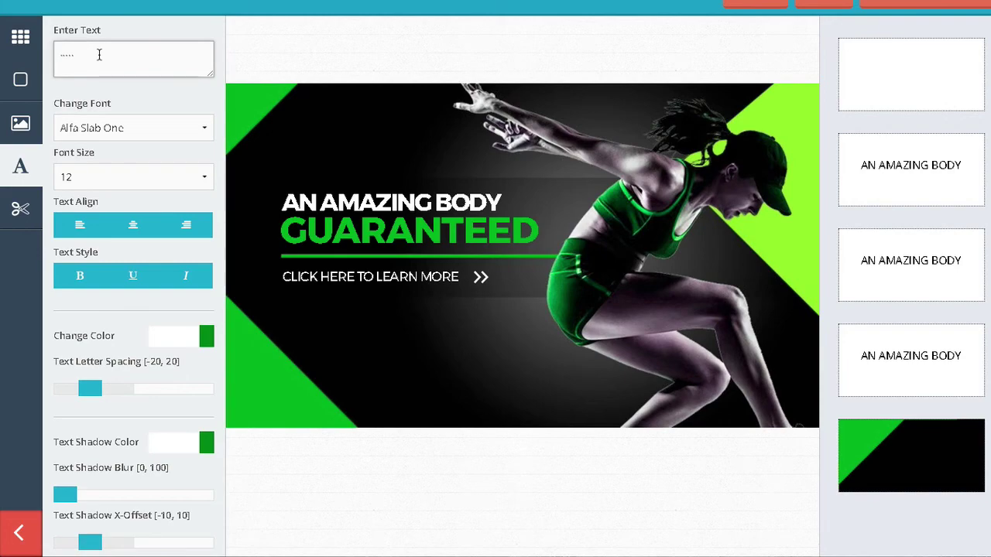
click(119, 129)
click(89, 225)
click(112, 180)
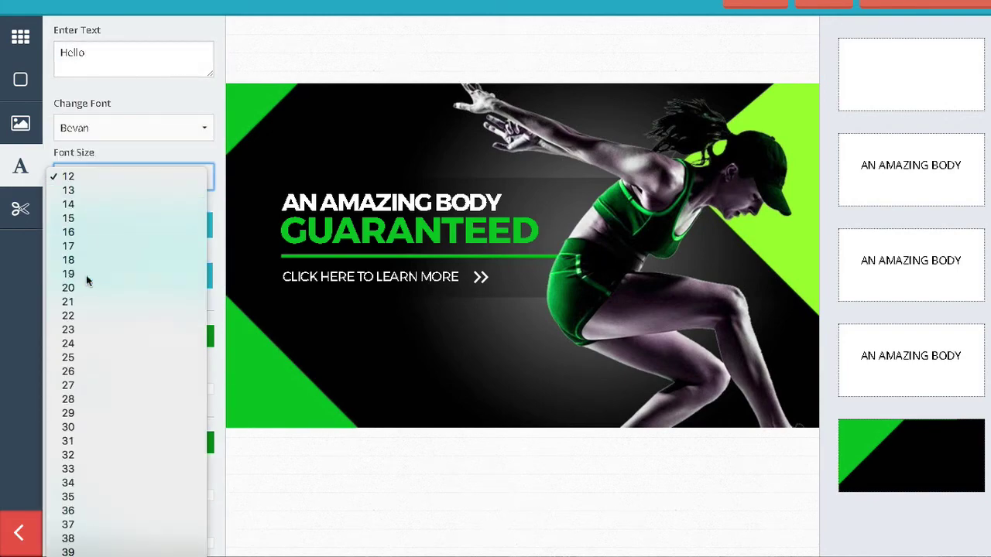
click(86, 276)
click(130, 225)
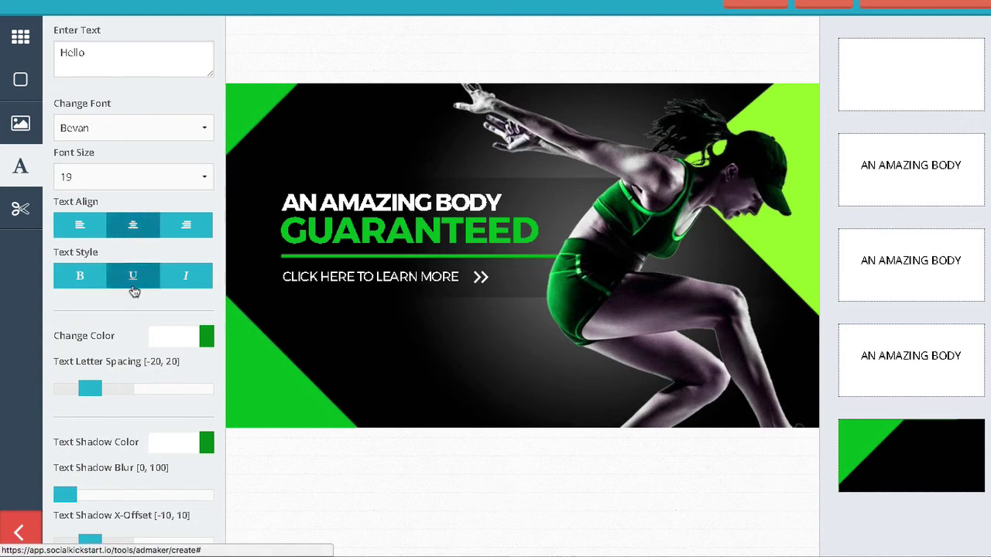
Add the "Hello" text to the ad and position it above the "AN AMAZING BODY" headline
scroll(125, 325, down, 2)
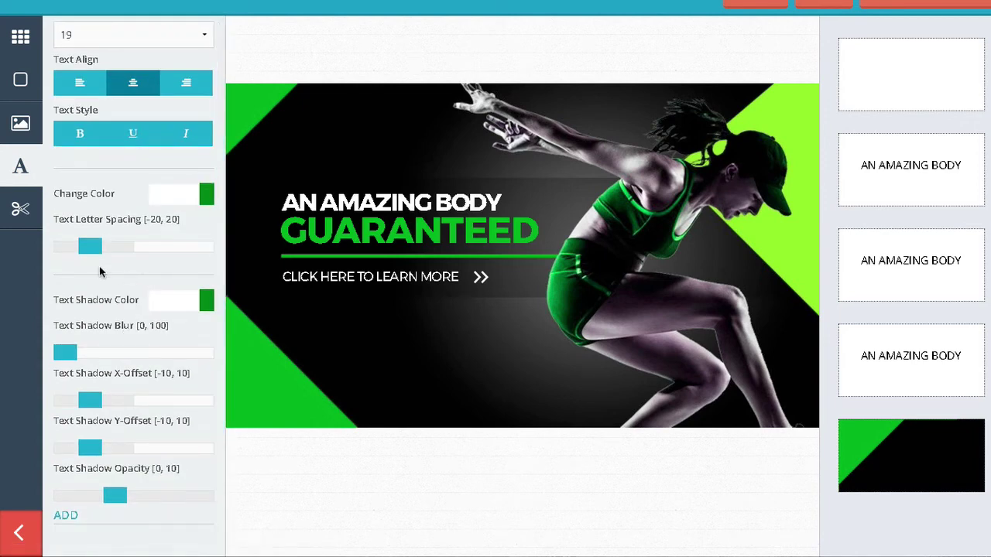
scroll(99, 333, up, 1)
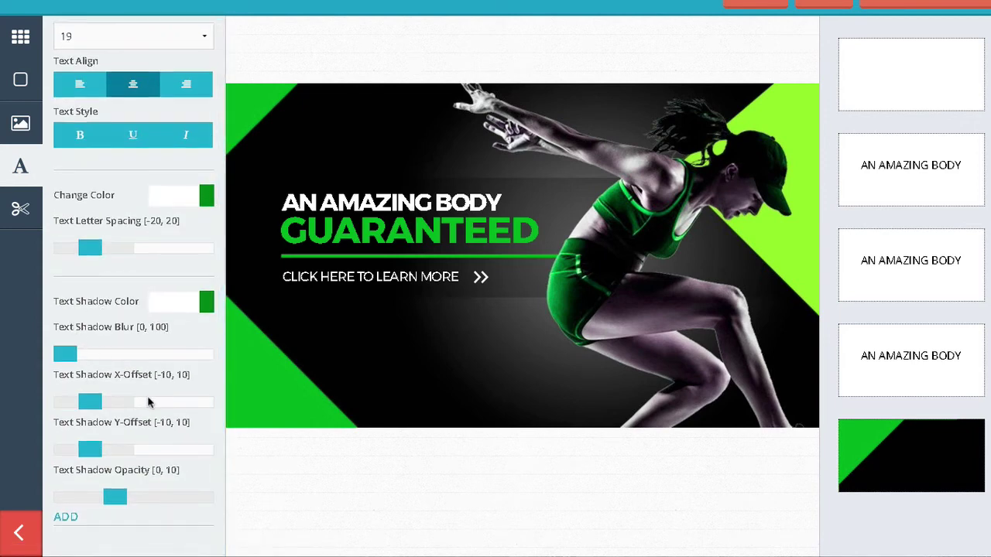
click(70, 519)
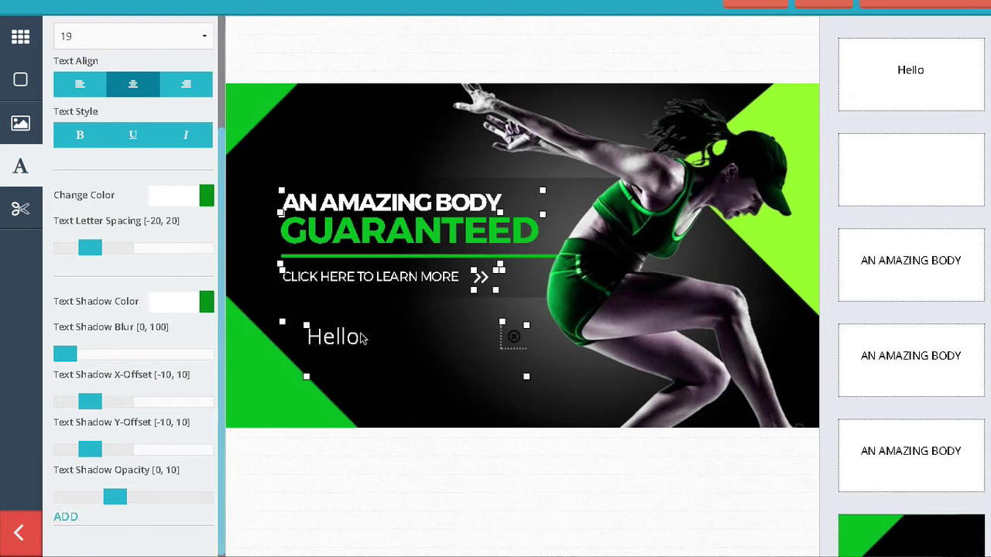
drag(341, 336, 371, 124)
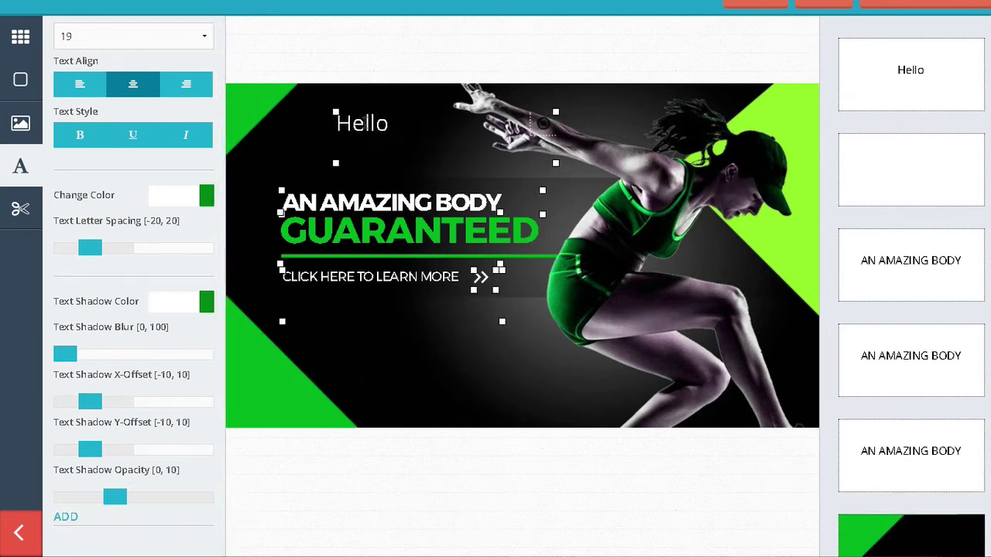
View the crop, rotate and flip options, save the ad and return to the FB Ad Maker list
click(20, 209)
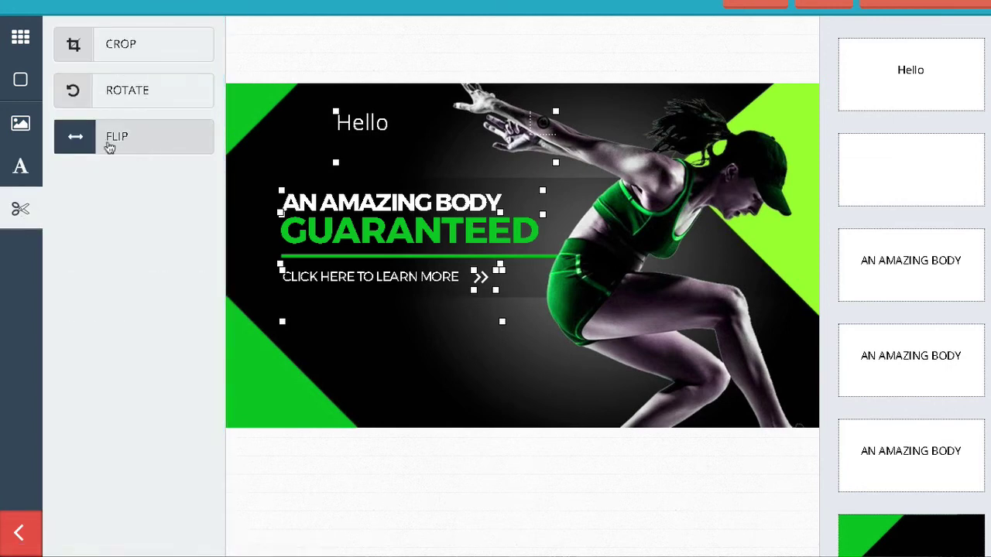
click(833, 4)
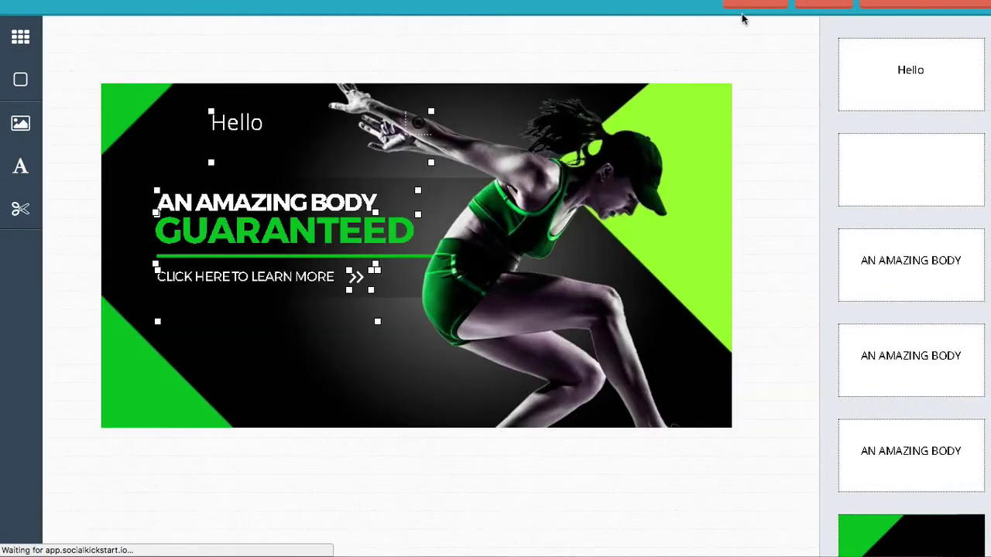
click(753, 3)
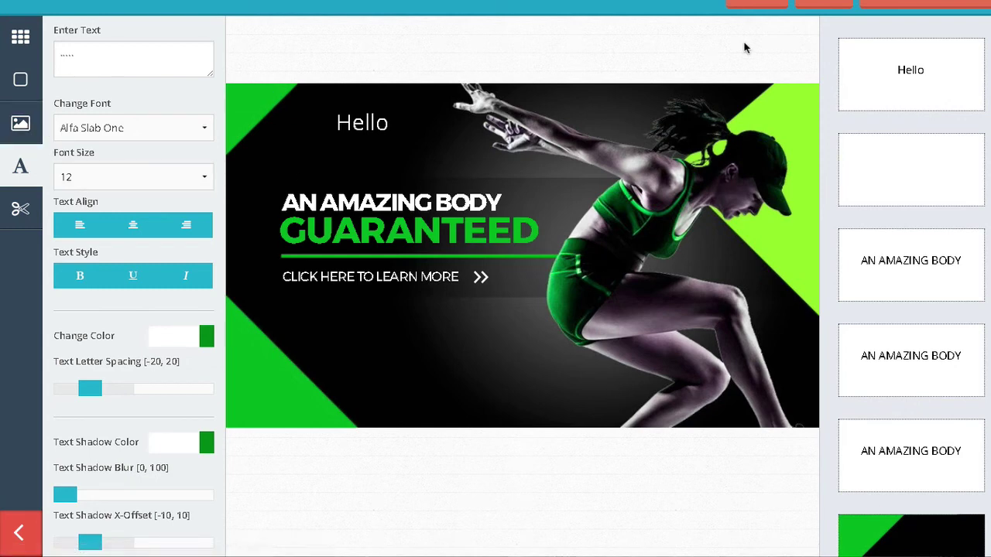
click(926, 4)
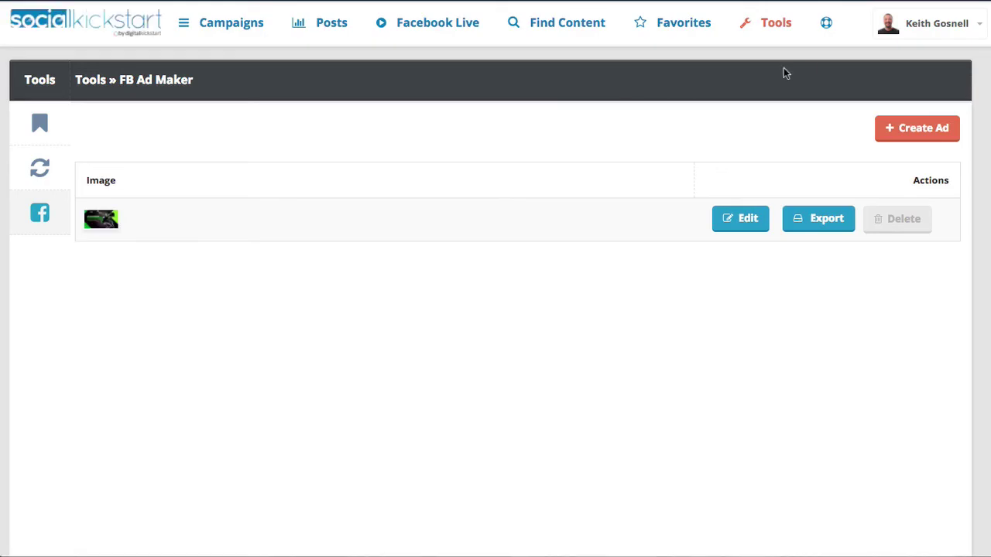
Review the account's profile, password and Find Content filter settings, and view the list of schedules in the Scheduler
click(965, 28)
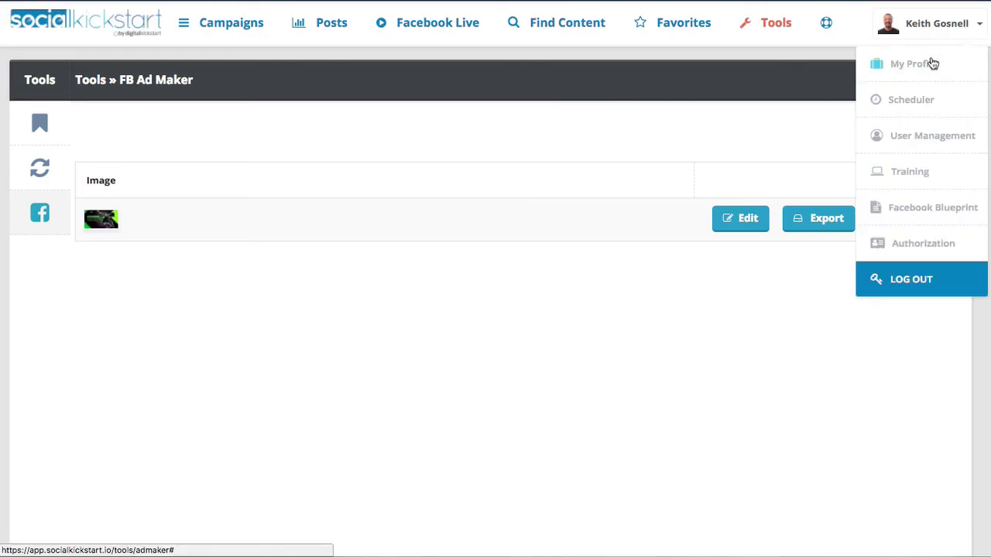
click(921, 65)
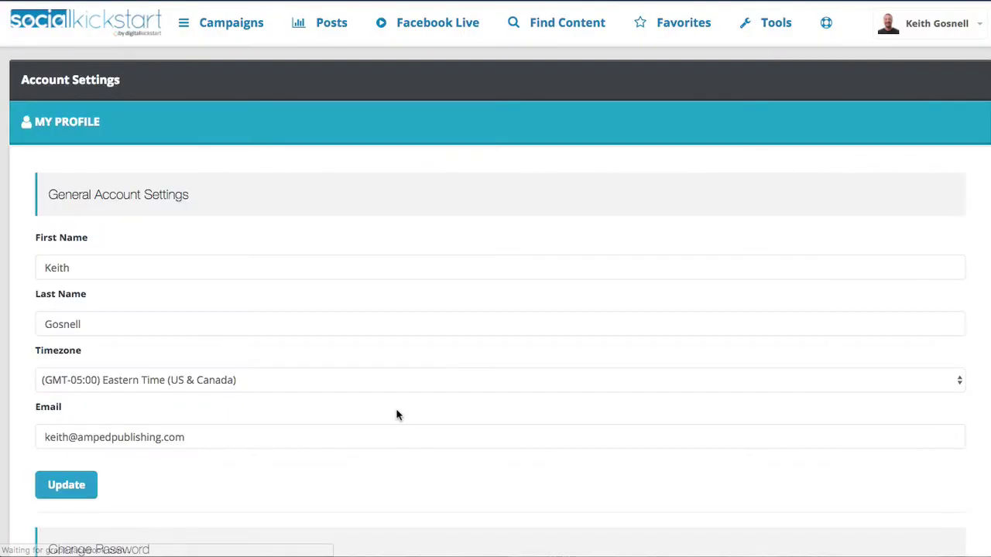
scroll(398, 415, down, 6)
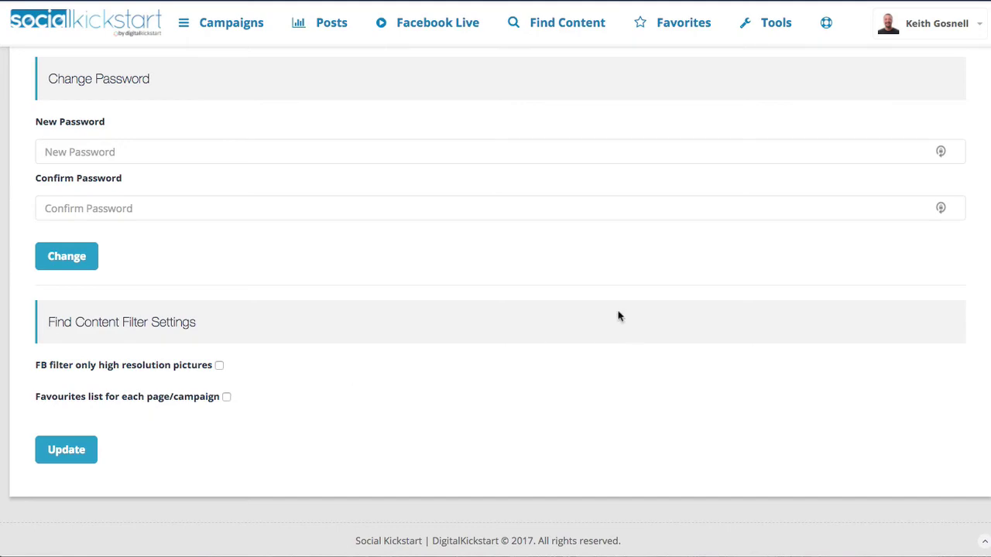
scroll(774, 194, up, 10)
click(929, 31)
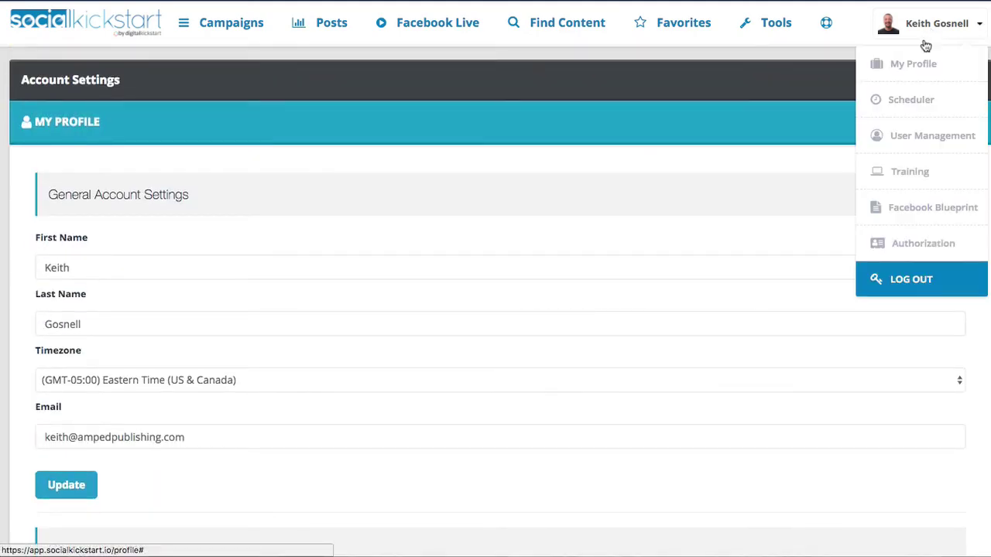
click(914, 102)
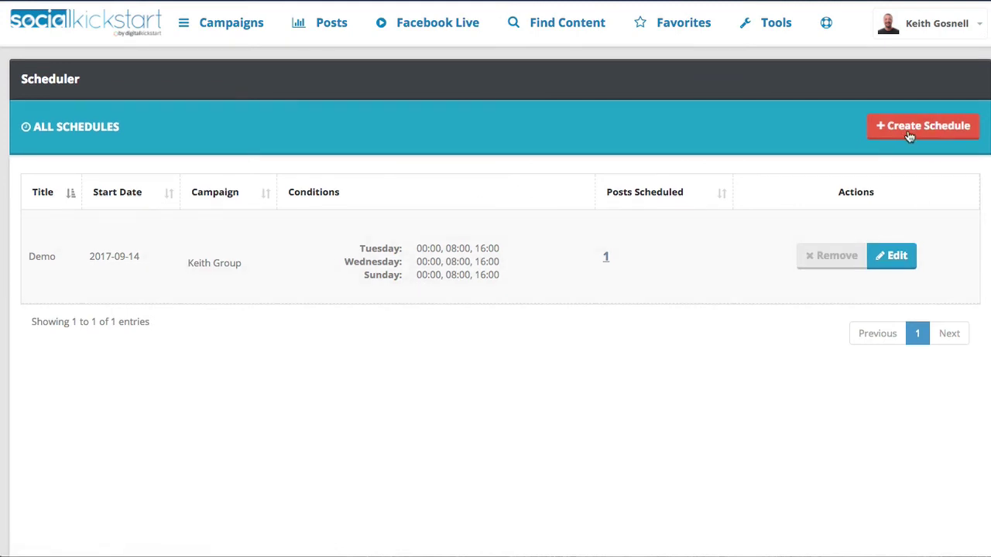
Open User Management and review the admin approval and campaign options for adding a user, without saving
click(929, 22)
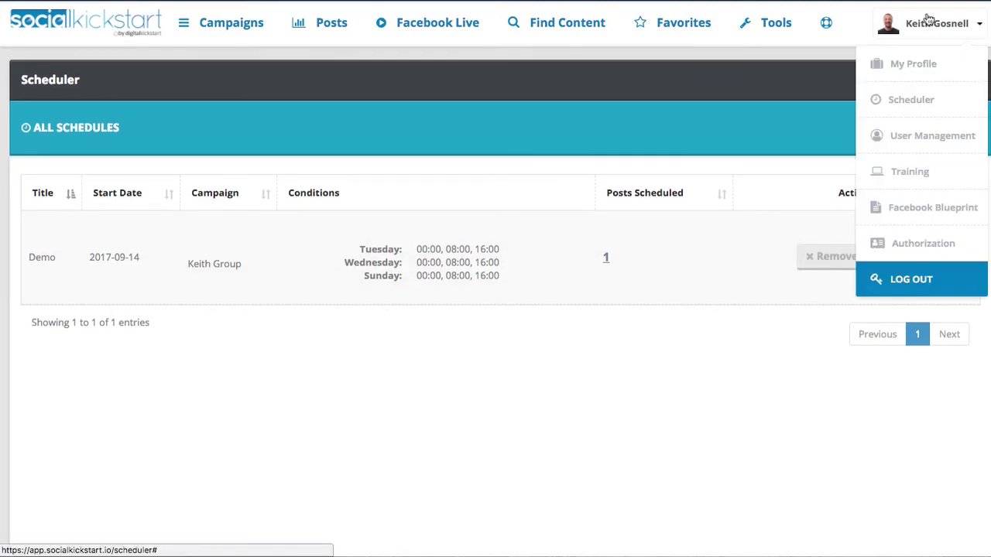
click(913, 133)
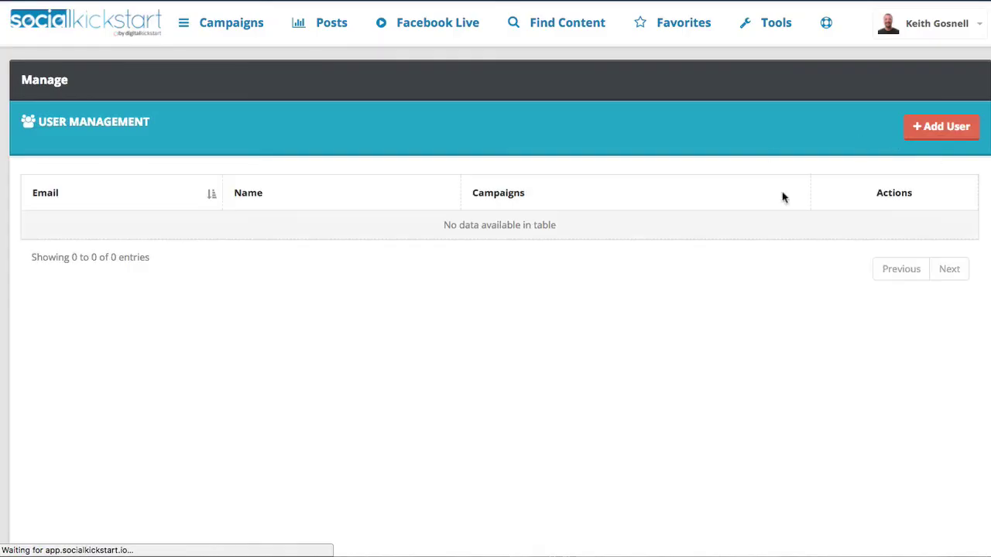
click(935, 130)
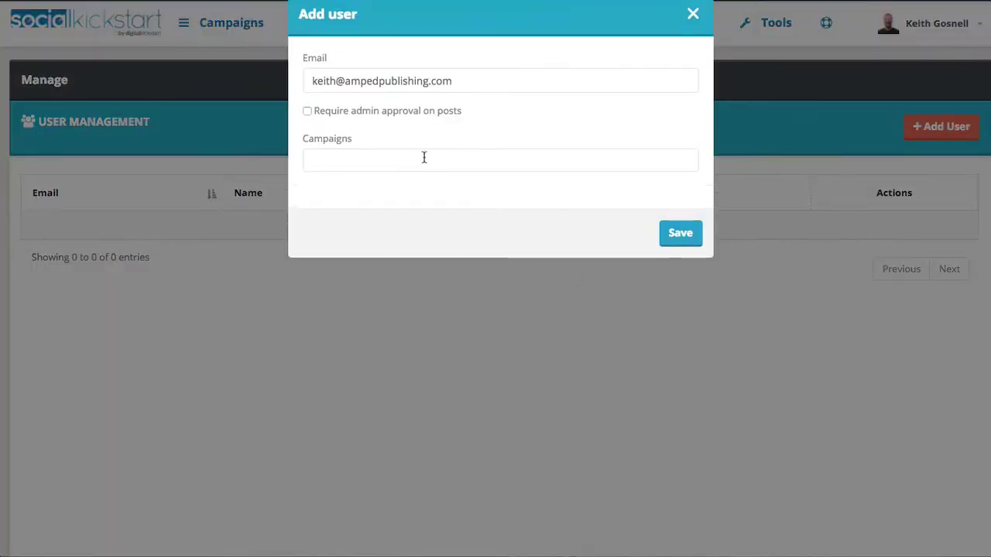
click(425, 159)
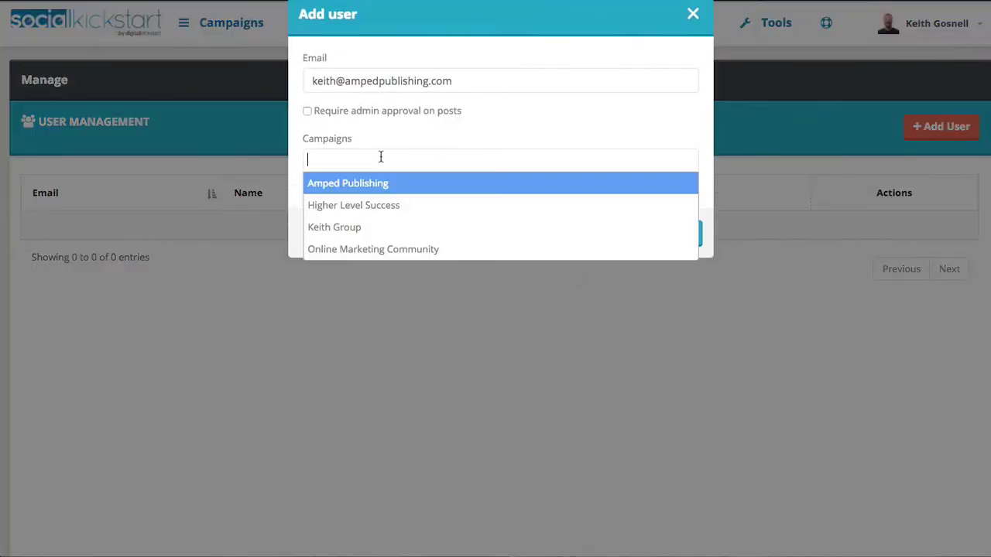
click(308, 113)
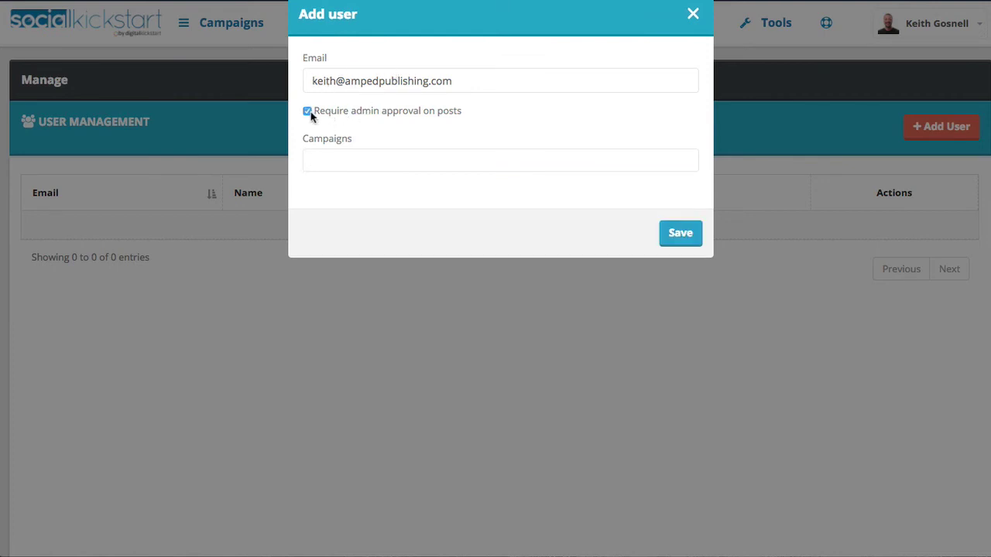
click(308, 114)
click(449, 163)
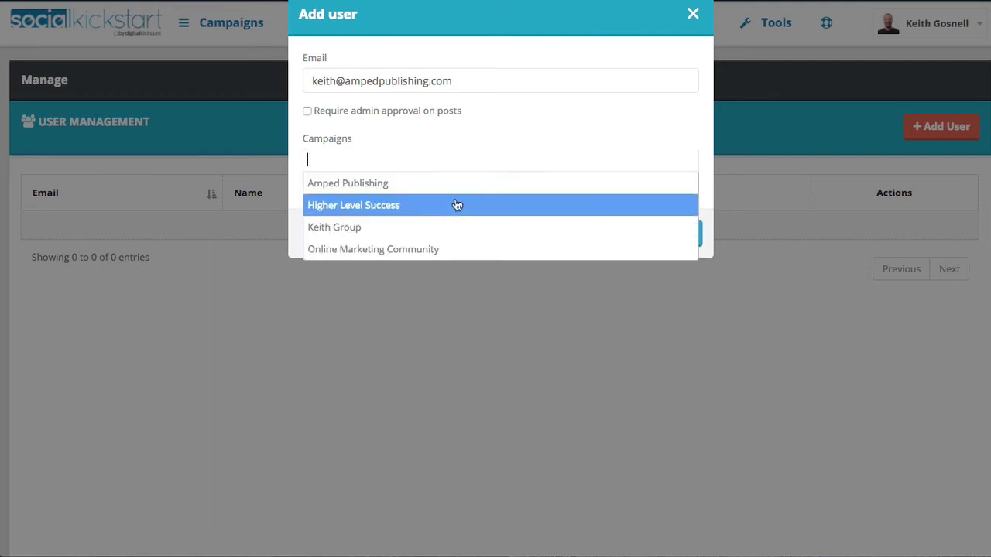
key(Down)
key(Down)
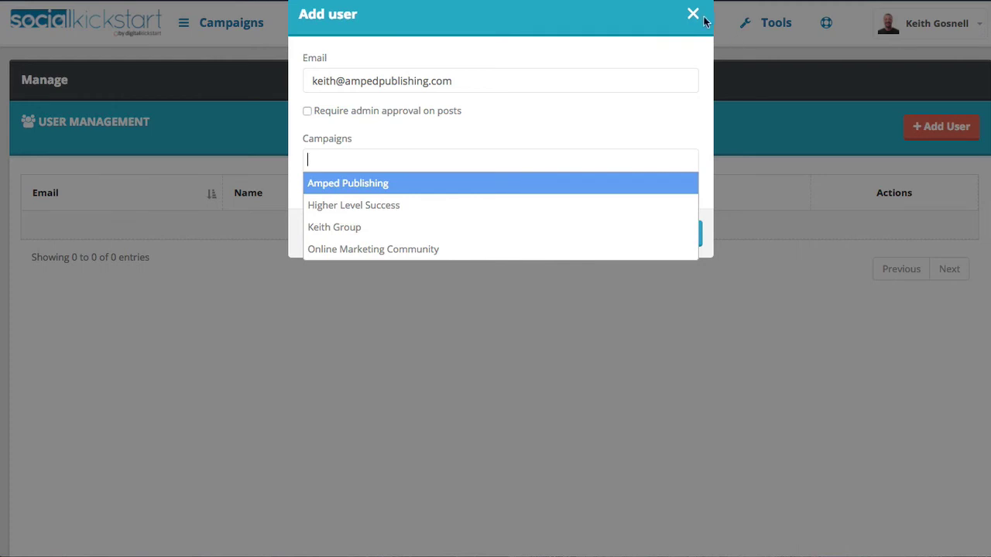
click(694, 17)
click(694, 17)
Review the account menu and the list of content sources available in Find Content
click(939, 30)
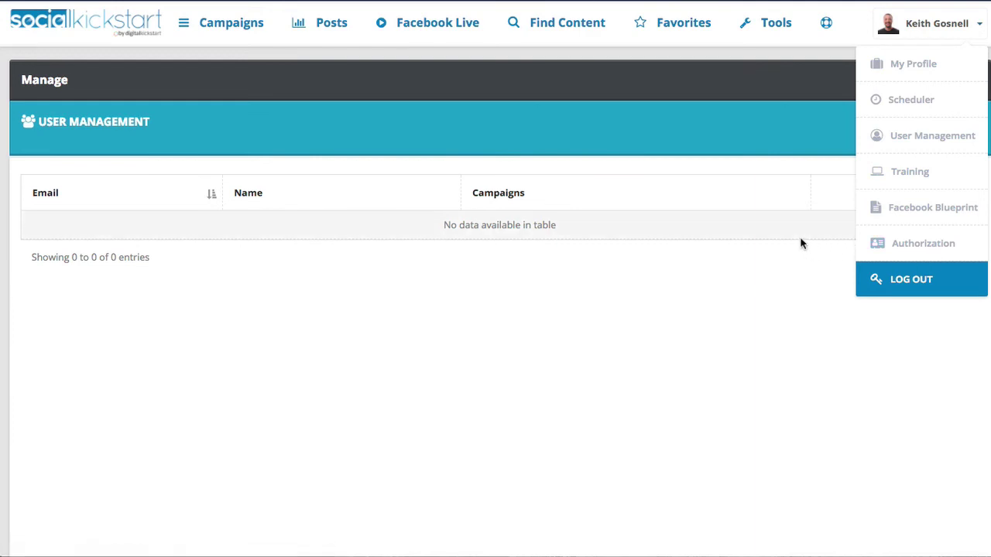
click(768, 275)
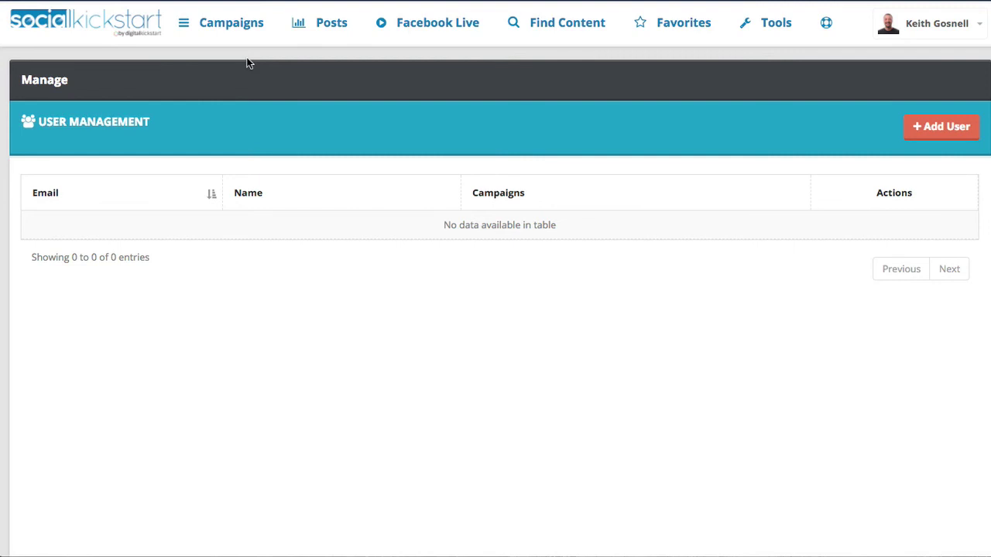
scroll(247, 64, down, 1)
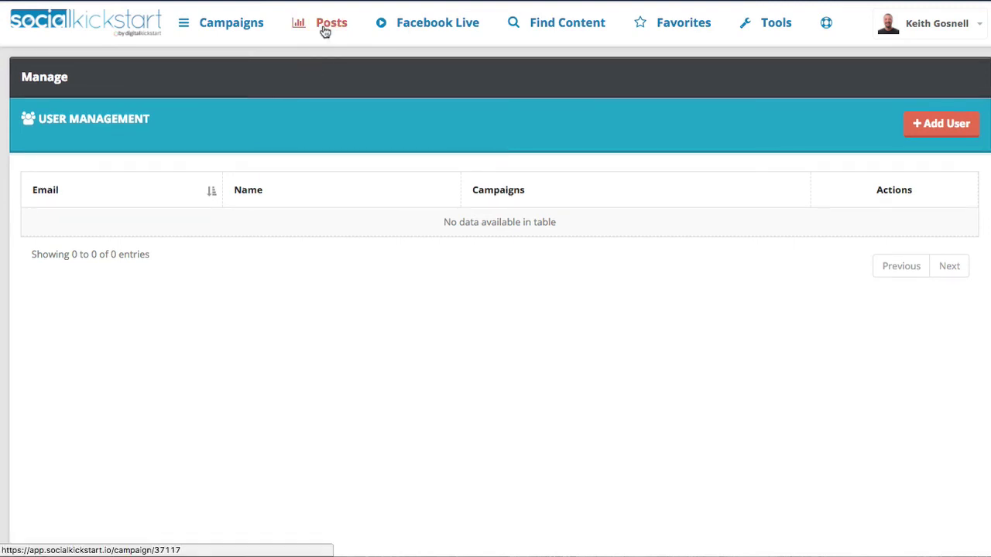
click(547, 31)
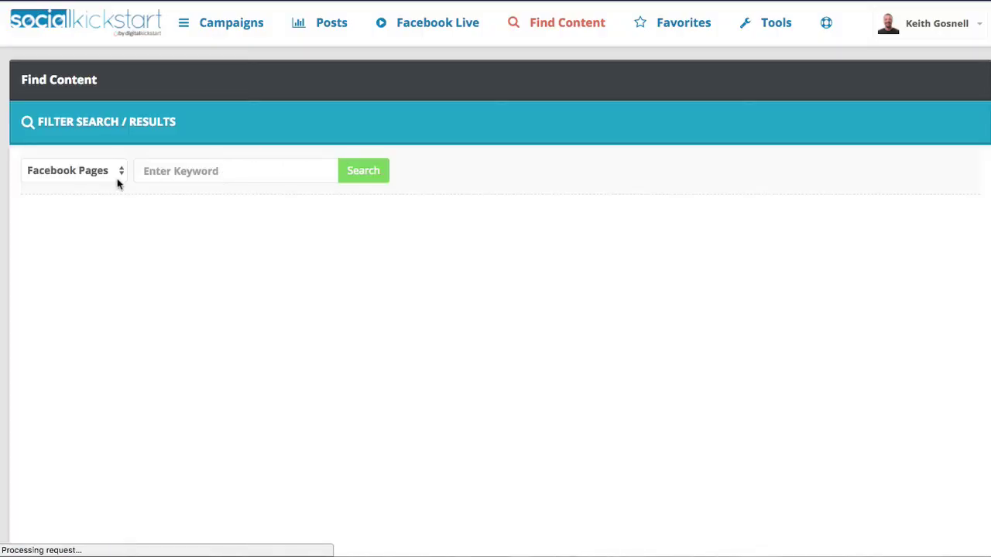
click(117, 179)
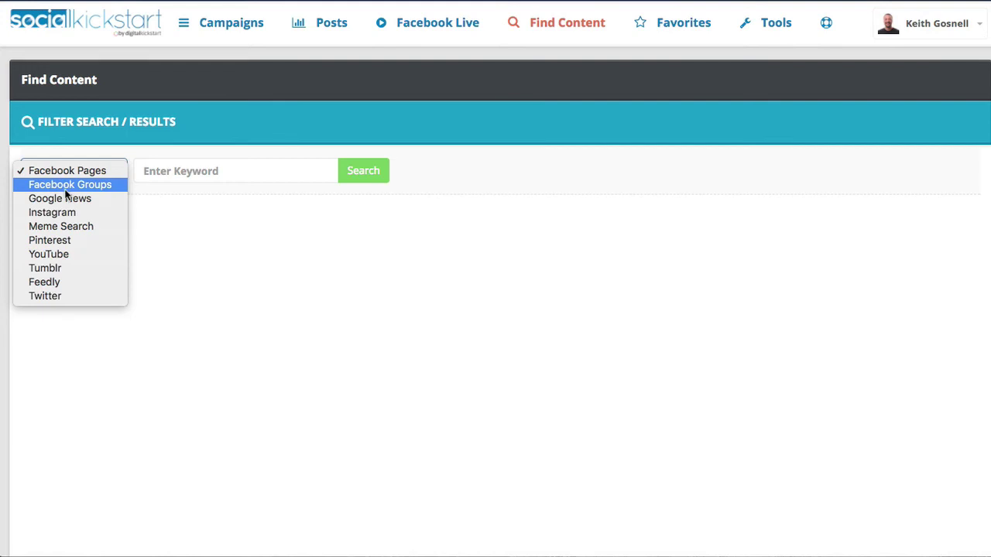
click(603, 203)
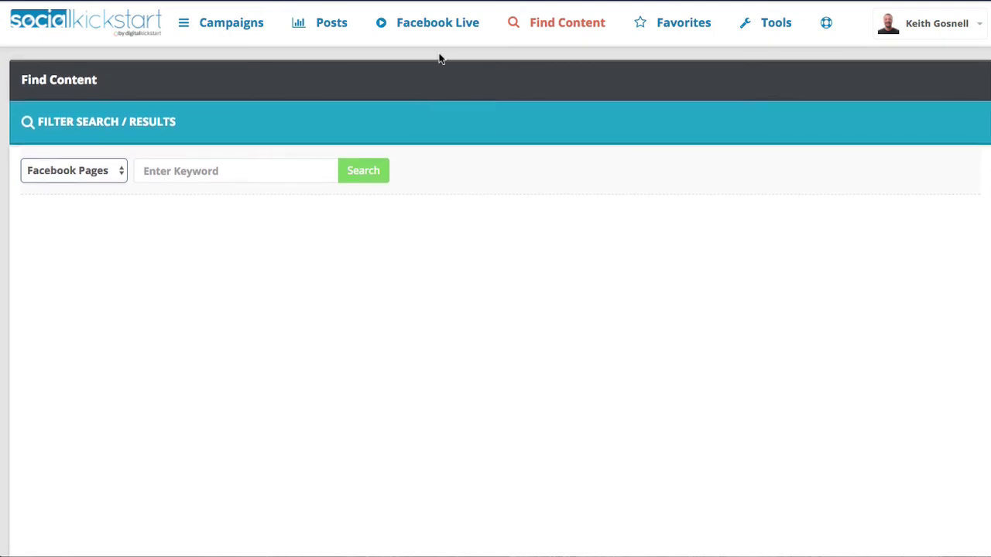
View the Facebook Live app information and load vsl_presentation.mp4 from the Desktop for scheduling in the Social Kickstart 2 desktop app
click(439, 22)
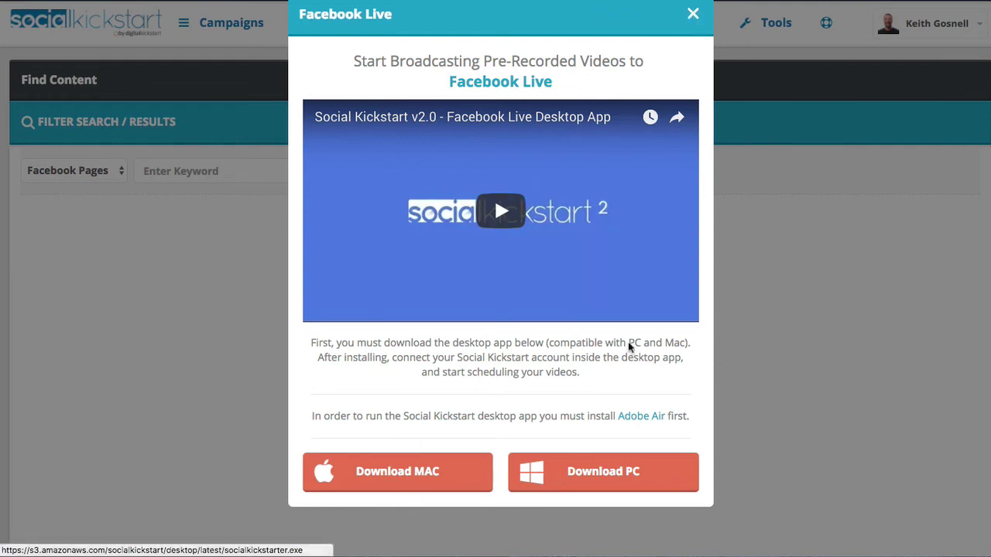
click(693, 14)
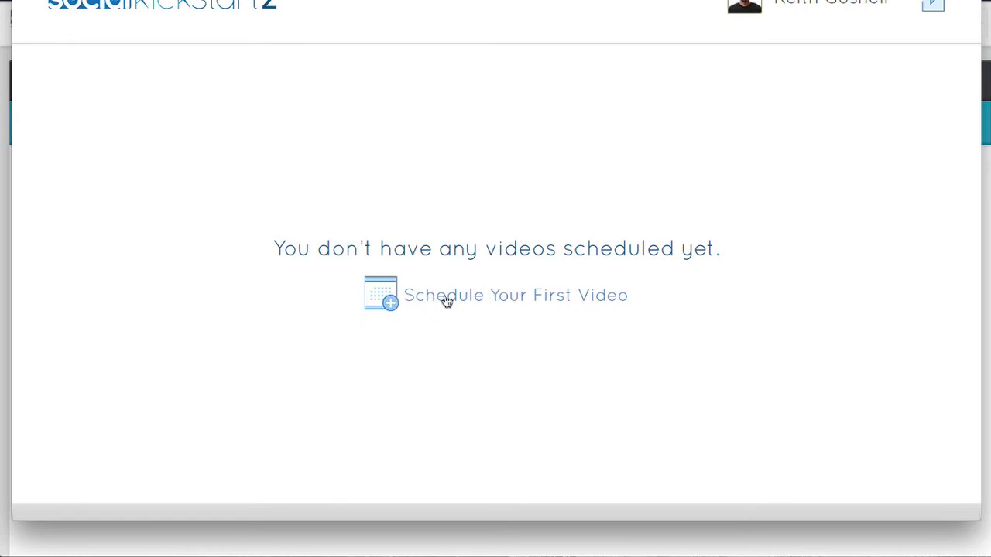
click(483, 300)
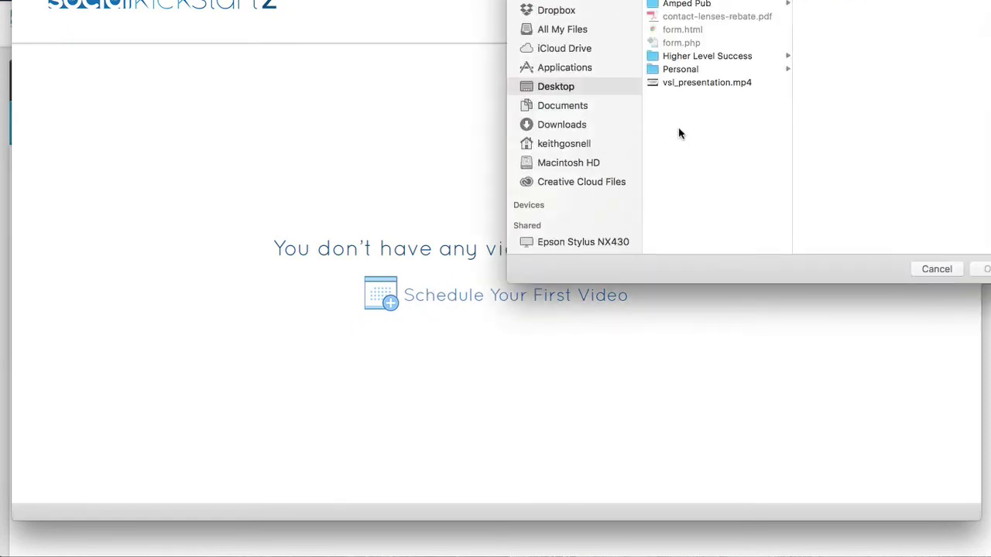
click(717, 85)
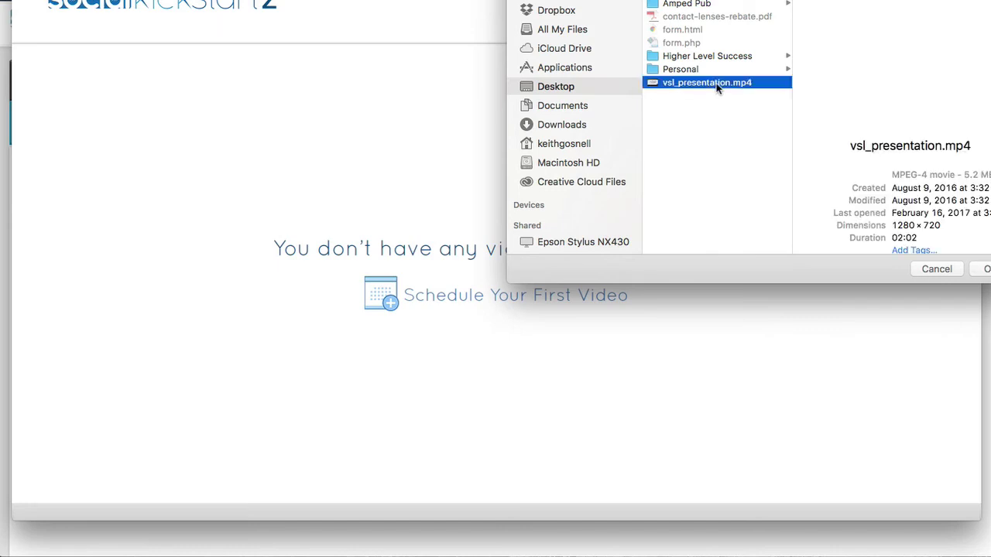
click(985, 269)
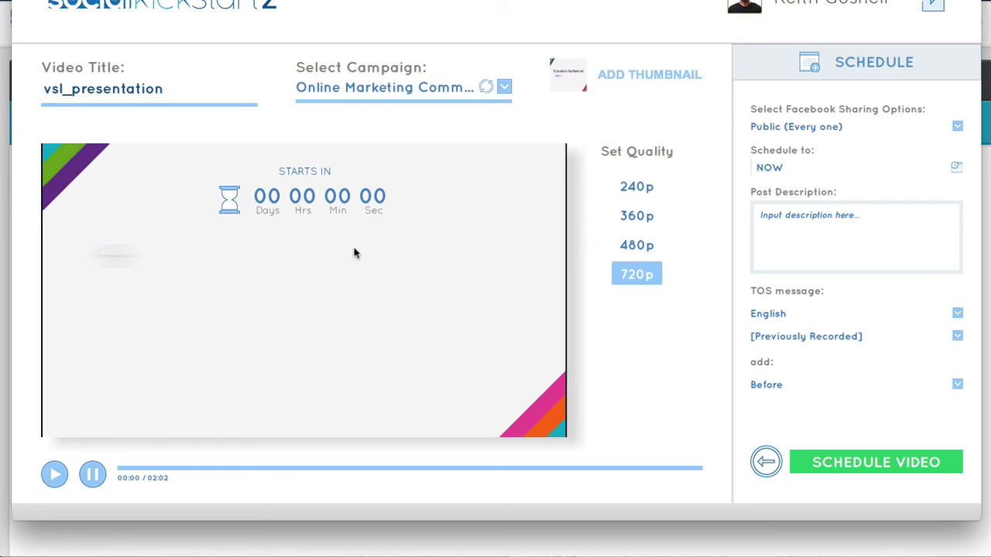
Preview the loaded video and assign it to the account owner's personal group campaign
click(56, 478)
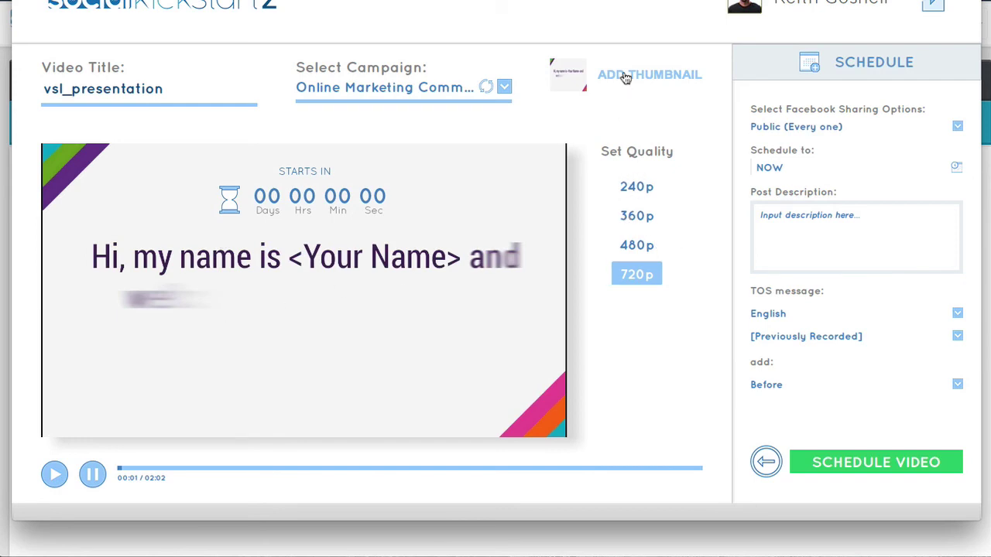
click(504, 90)
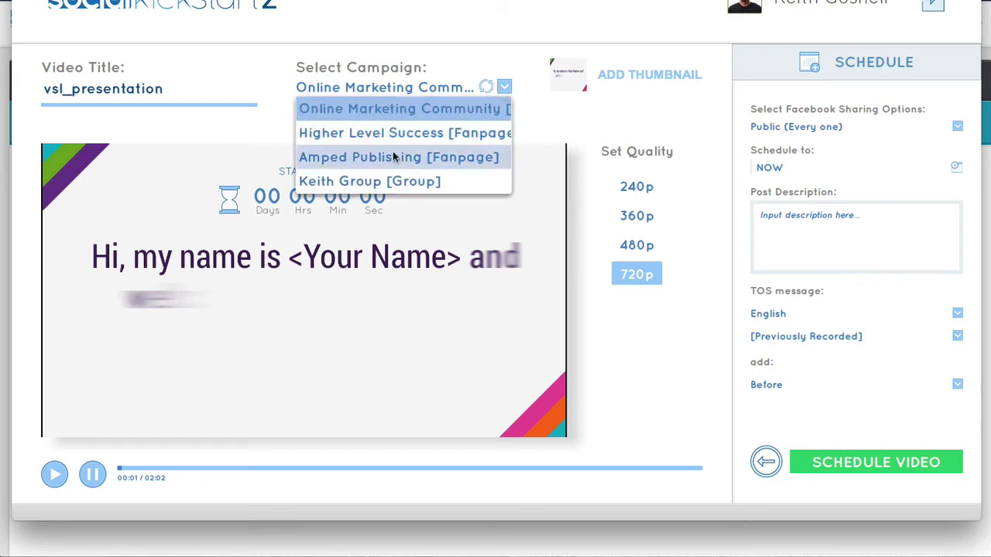
click(387, 181)
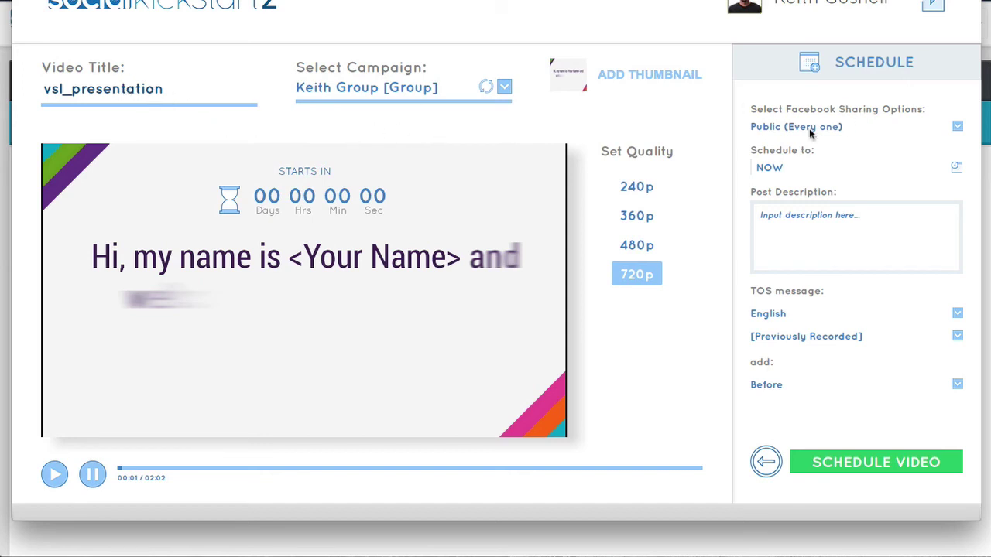
Review the Facebook sharing options, the schedule date and time picker, and the post description field
click(958, 127)
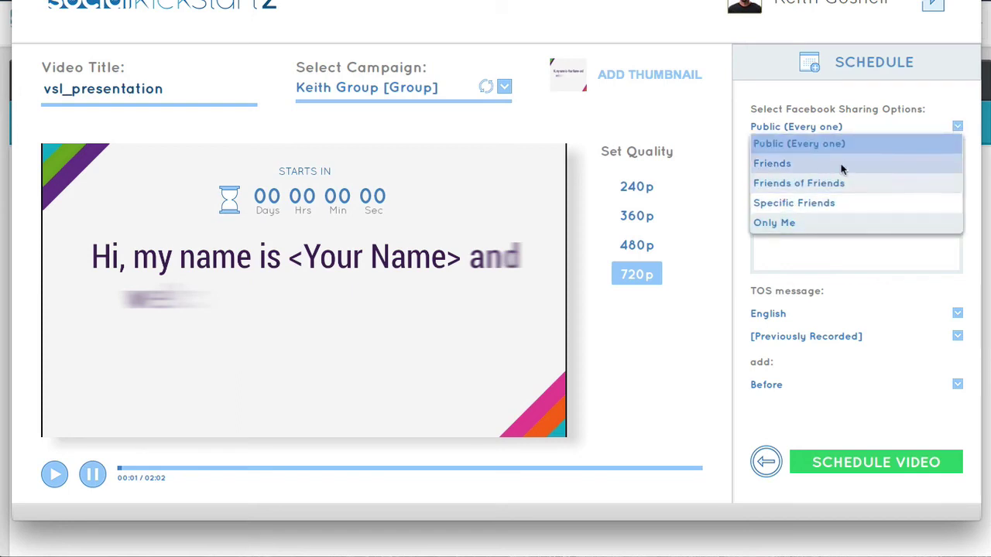
click(840, 107)
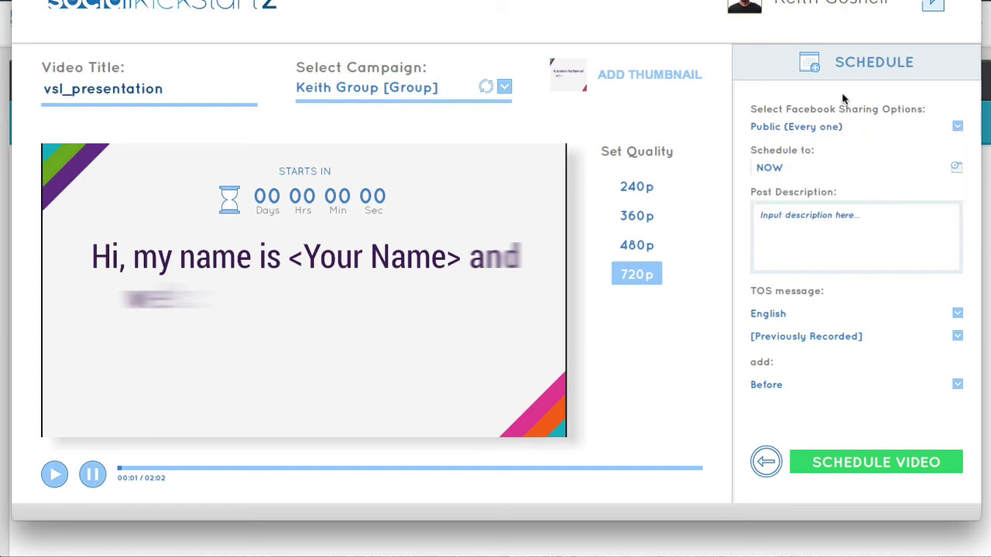
click(958, 171)
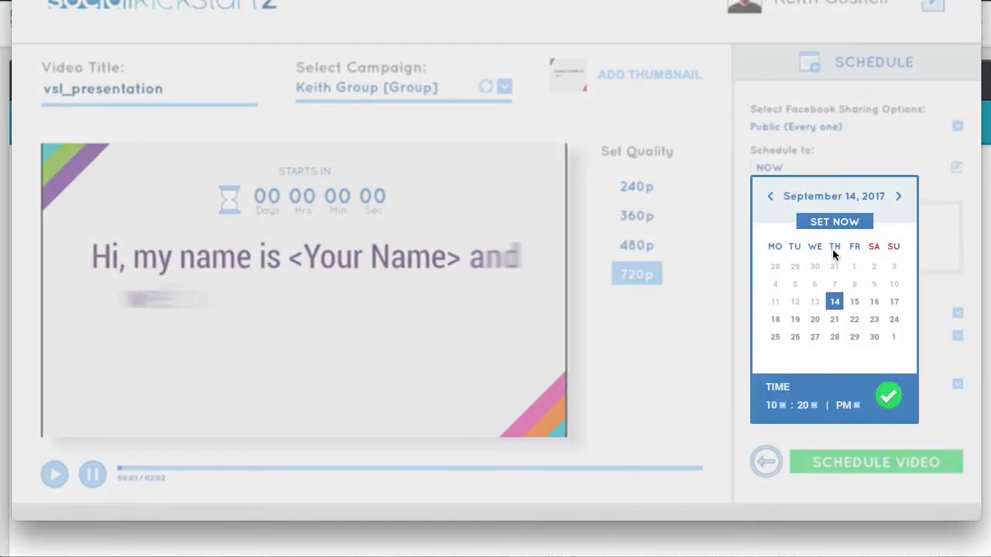
click(662, 5)
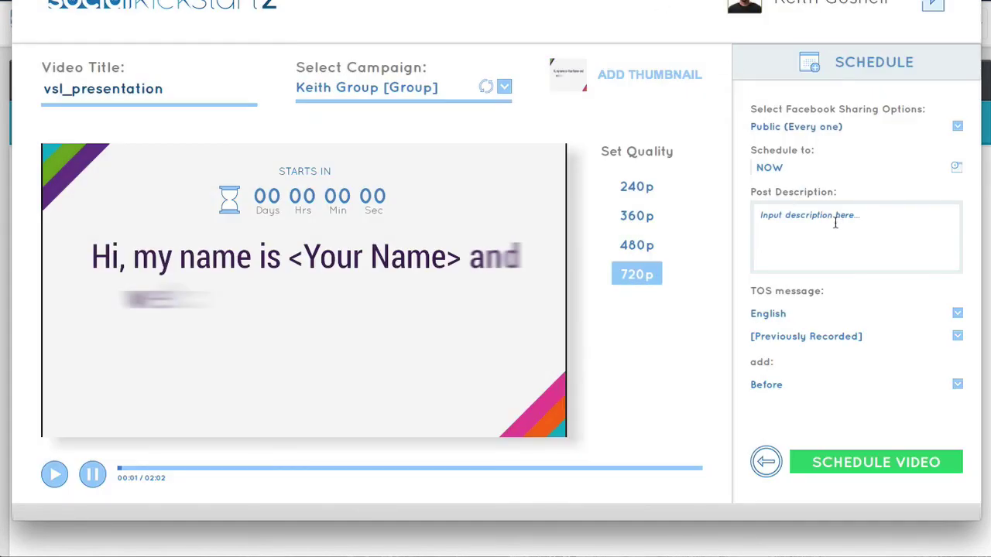
click(791, 222)
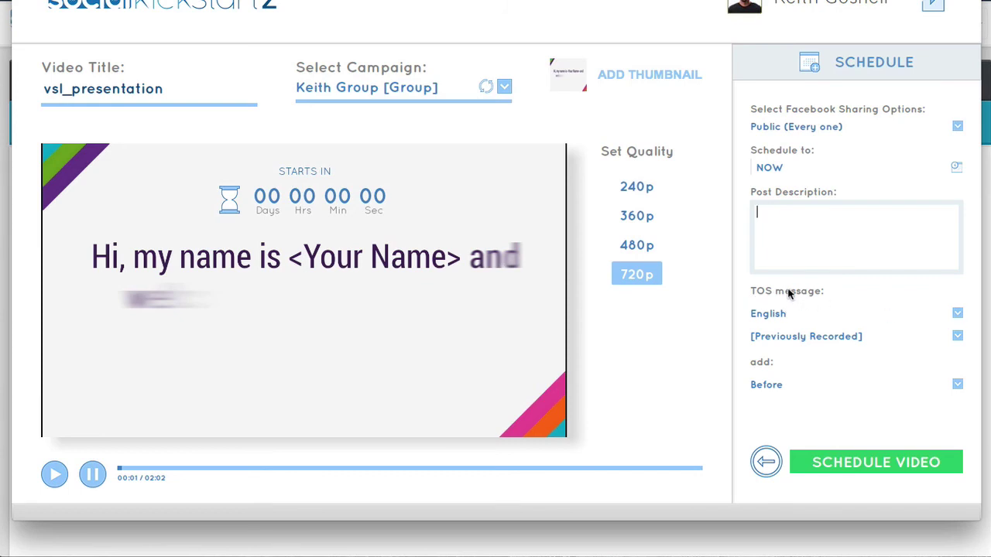
Look through the languages available for the TOS message, keeping English selected
click(958, 314)
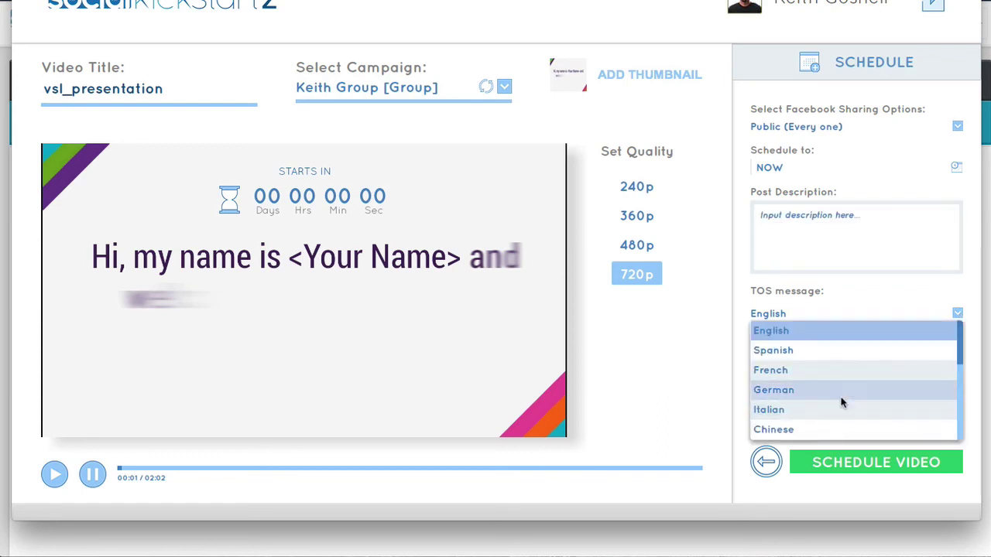
scroll(842, 401, down, 5)
scroll(842, 402, up, 5)
scroll(841, 401, down, 5)
scroll(842, 402, up, 5)
click(872, 287)
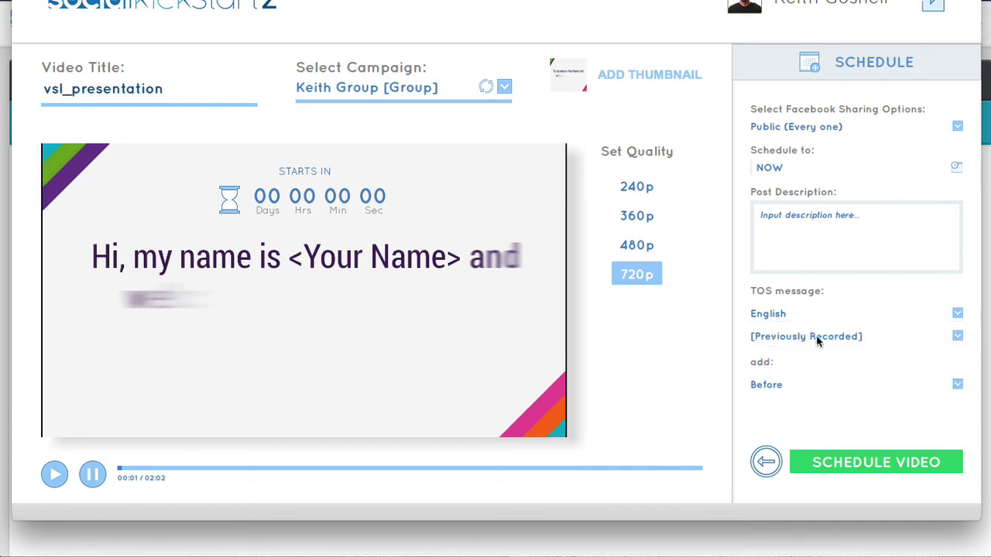
Set the TOS message type to [Aired on] with the date 09/13/2017 at 10:54 AM
click(957, 338)
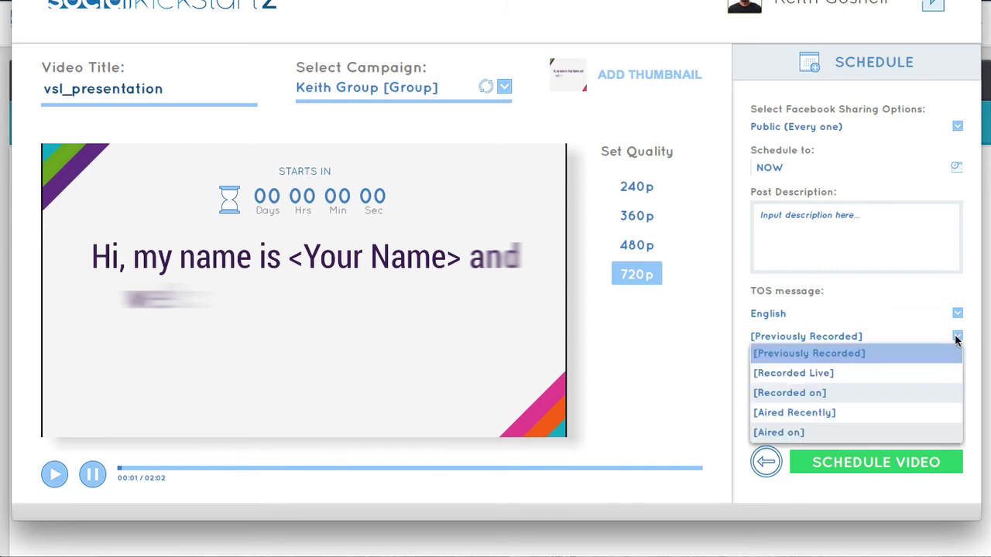
click(879, 398)
click(956, 337)
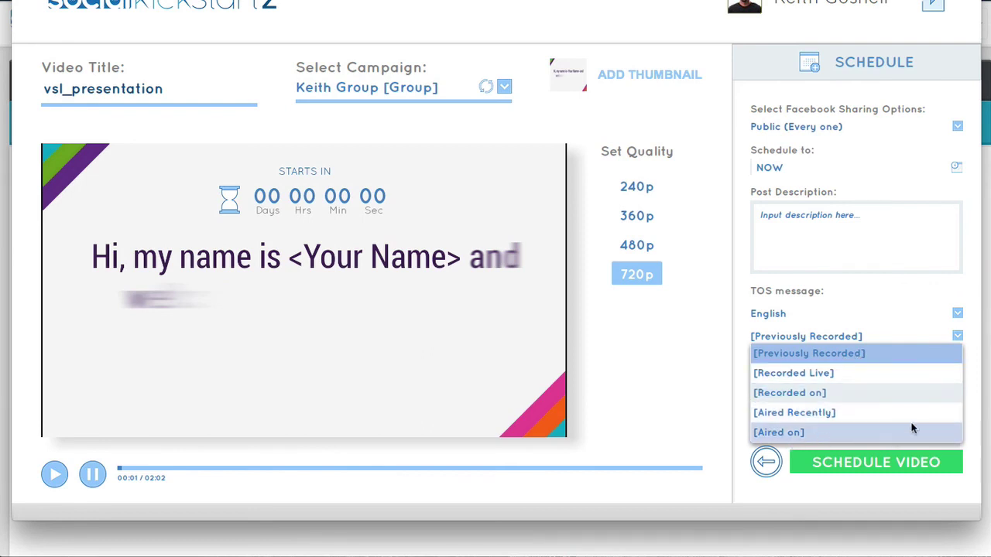
click(832, 434)
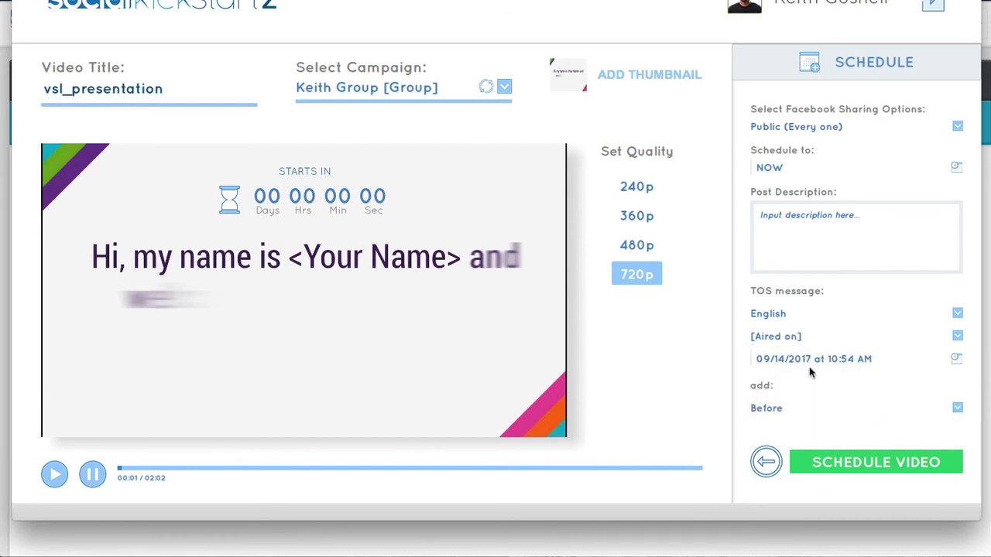
click(813, 358)
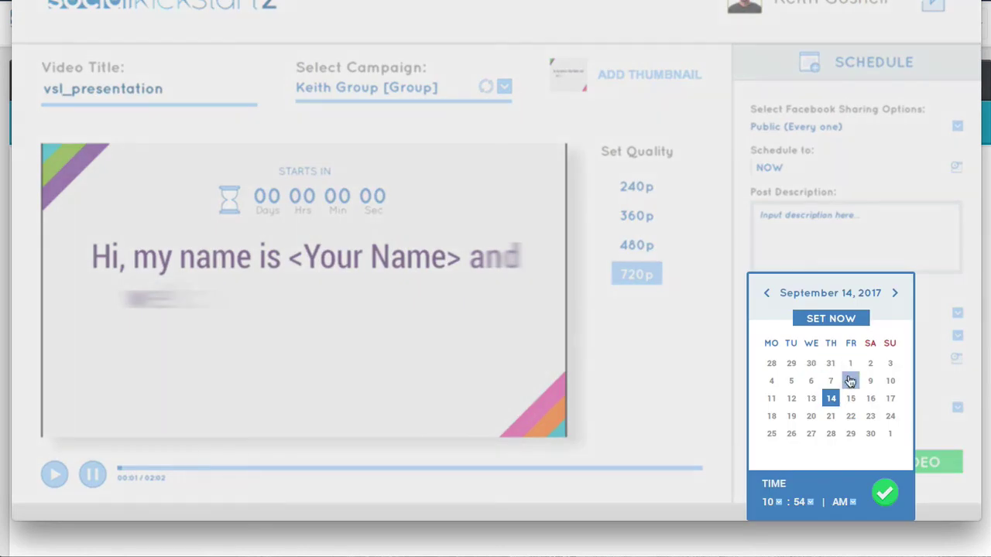
click(850, 398)
click(831, 398)
click(811, 398)
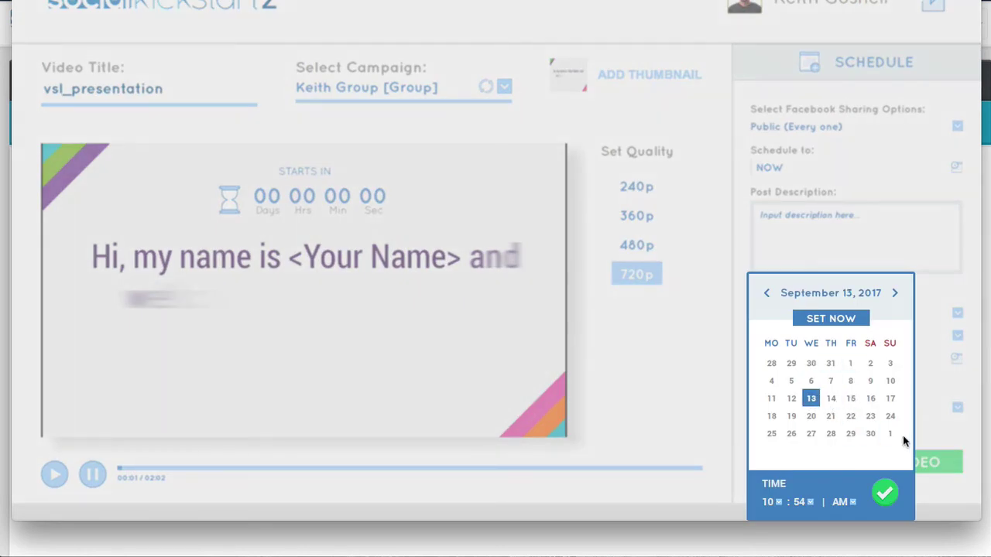
click(885, 495)
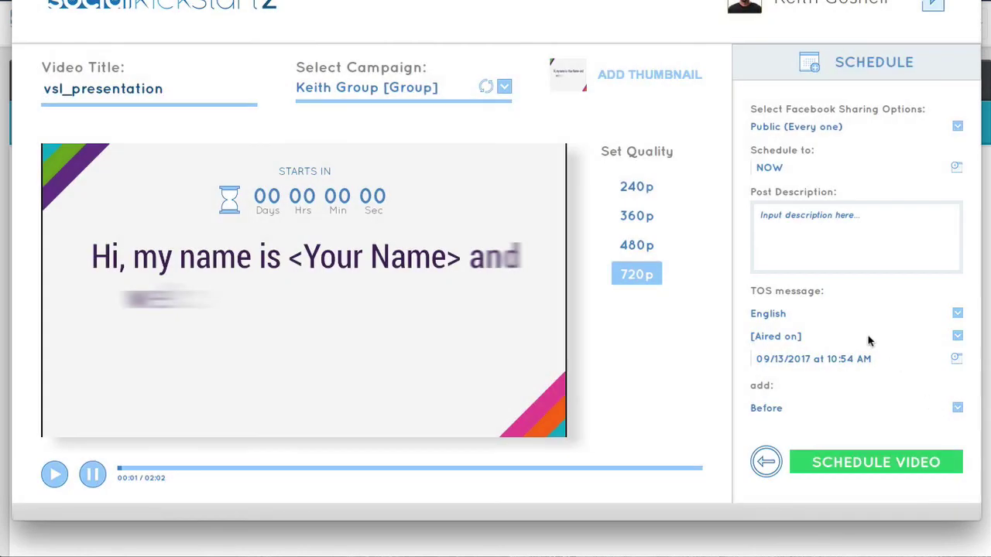
Review the other TOS message types and the choices for adding the message before or after the description
click(958, 337)
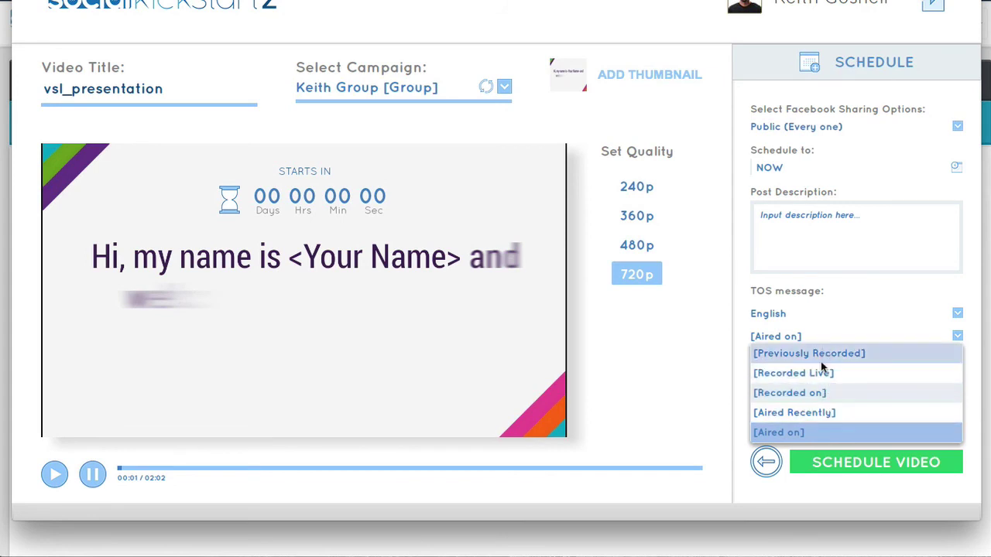
click(860, 288)
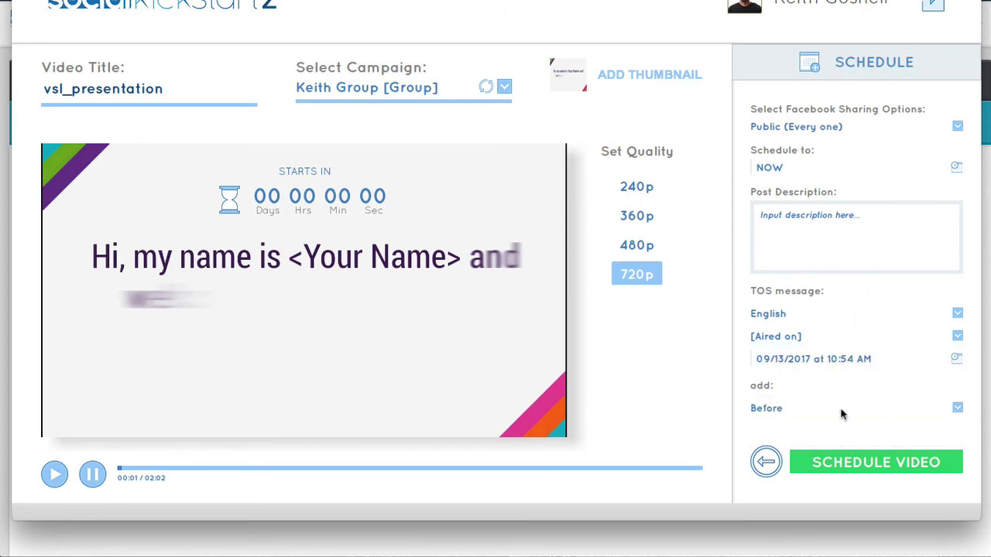
click(957, 408)
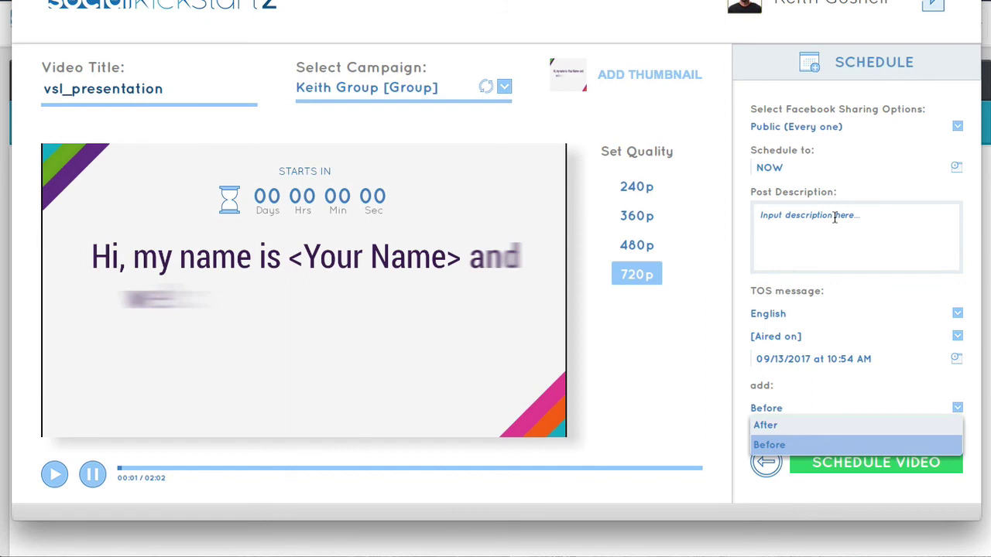
click(845, 291)
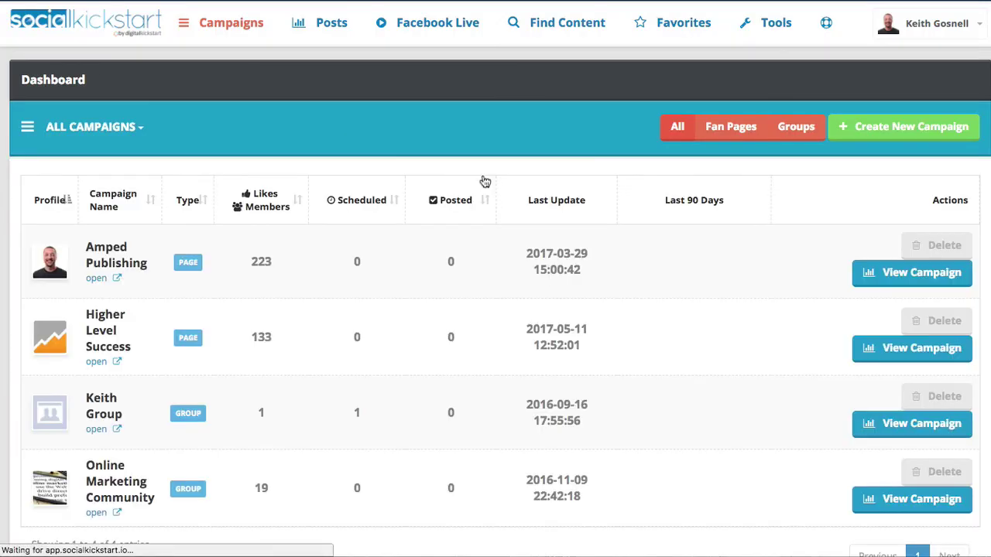
In the Social Kickstart web app, view the pages and groups available for a new campaign without creating one
click(833, 128)
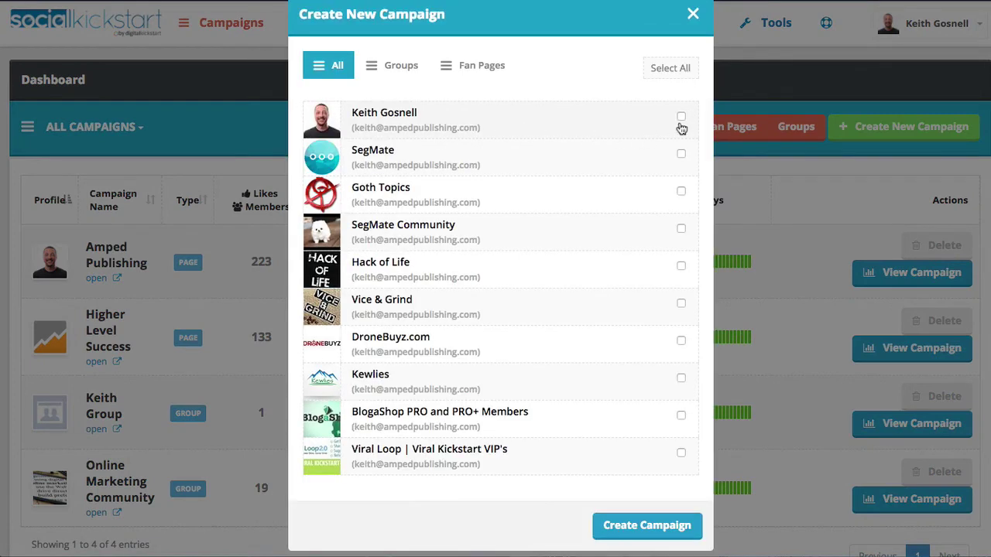
click(693, 15)
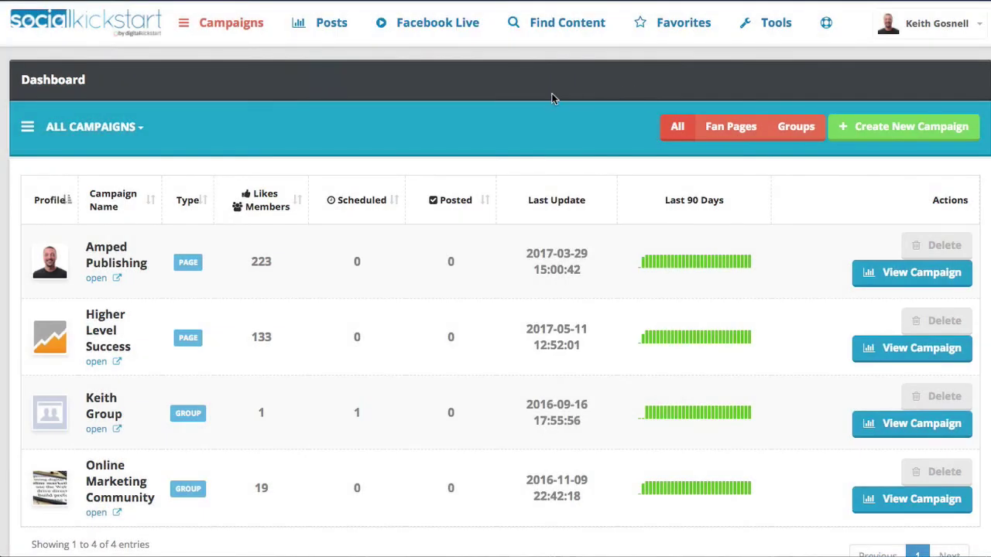